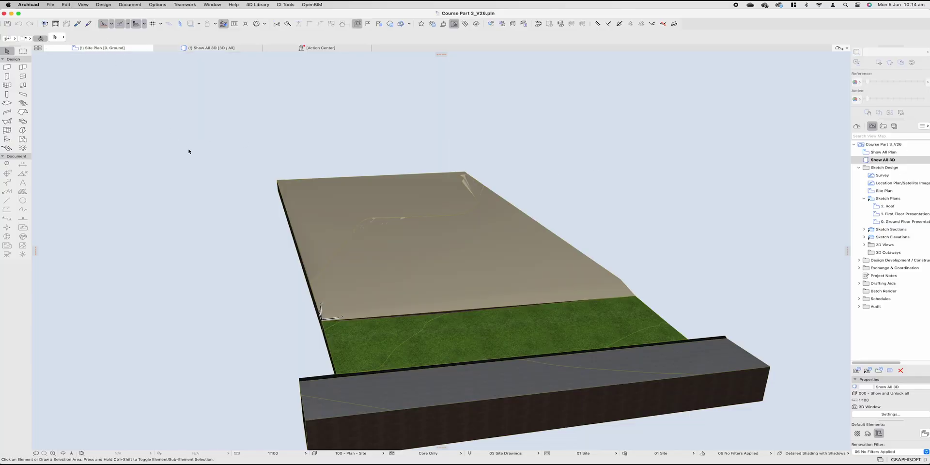
Step: Look over the site plan survey and open the Ground Floor Presentation Plan view
{"action": "scroll", "coordinate": [213, 165], "scroll_direction": "down", "scroll_amount": 5}
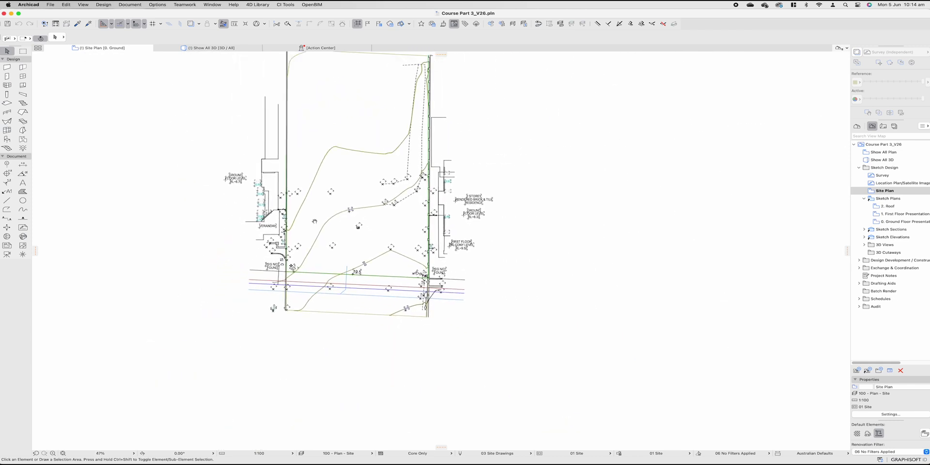
{"action": "middle_click_drag", "start_coordinate": [317, 237], "coordinate": [321, 271]}
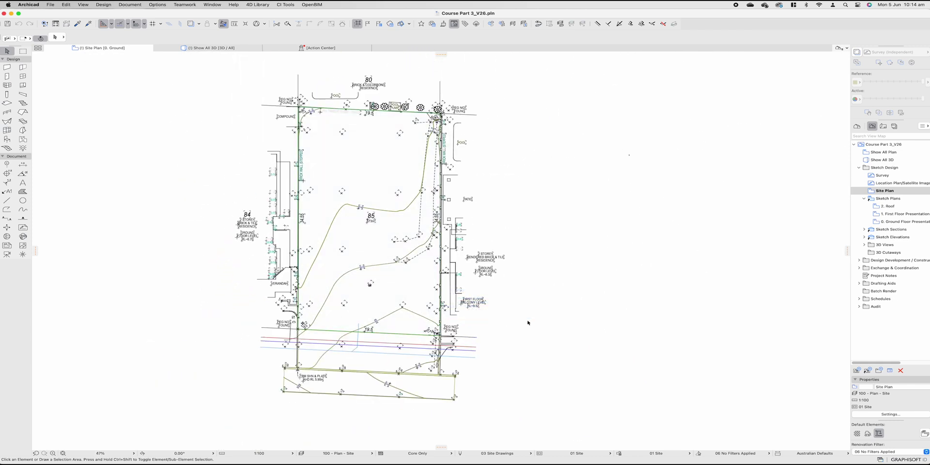
{"action": "middle_click_drag", "start_coordinate": [530, 322], "coordinate": [557, 322]}
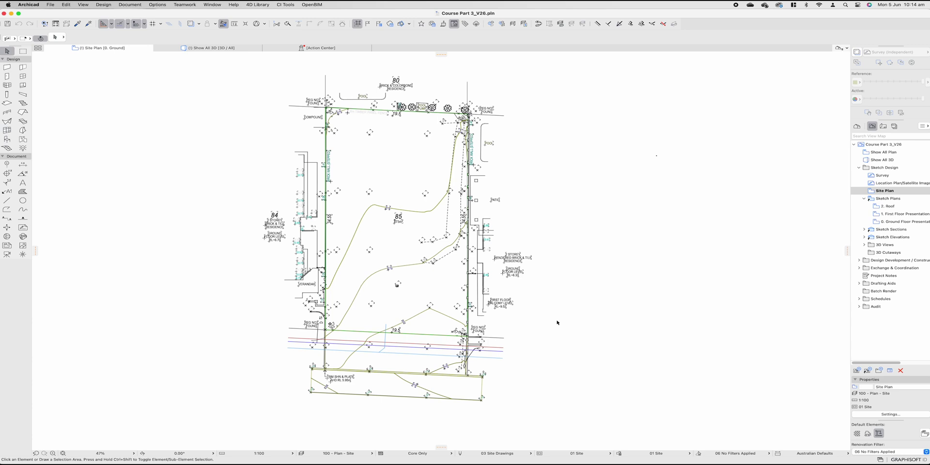
{"action": "middle_click_drag", "start_coordinate": [544, 317], "coordinate": [566, 318]}
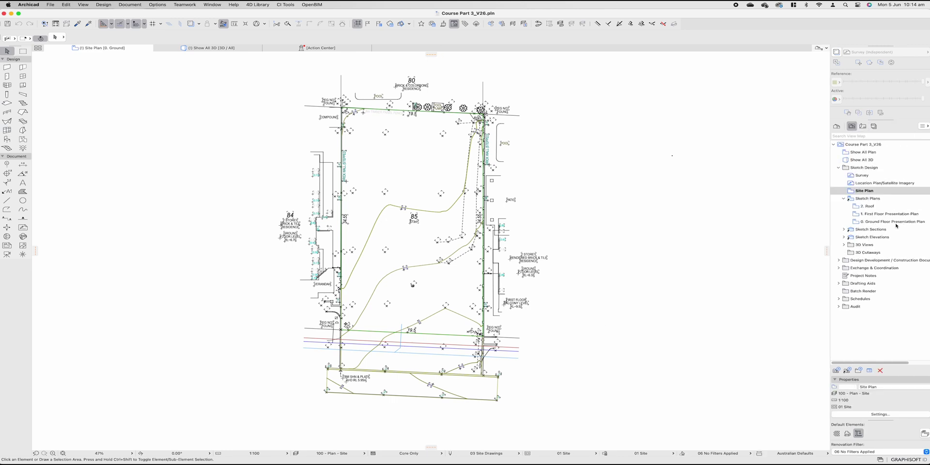
{"action": "double_click", "coordinate": [895, 224]}
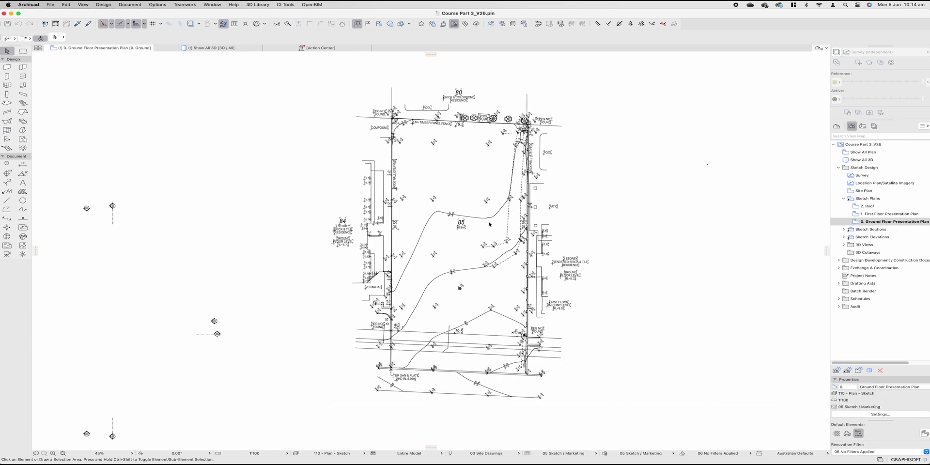
Step: Hide the Site - Context layer and update the 110 - Plan - Sketch layer combination with that change
{"action": "key", "text": "super+l"}
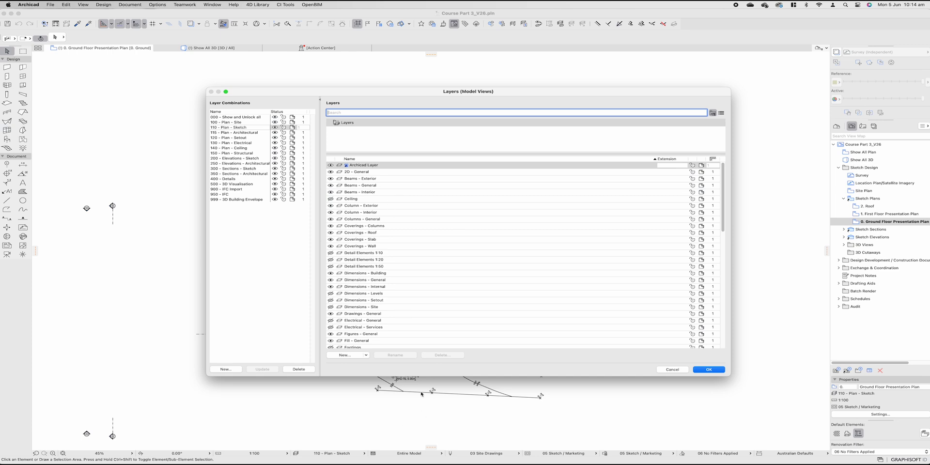
{"action": "left_click_drag", "start_coordinate": [440, 94], "coordinate": [443, 111]}
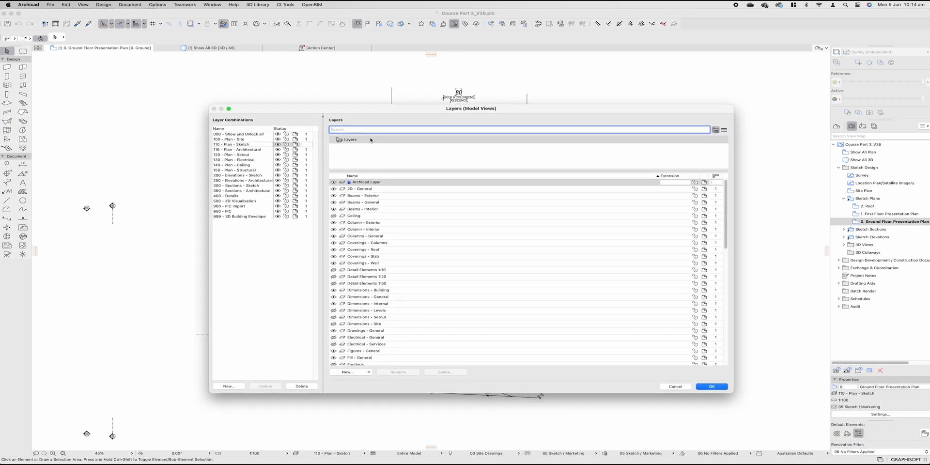
{"action": "type", "text": "site"}
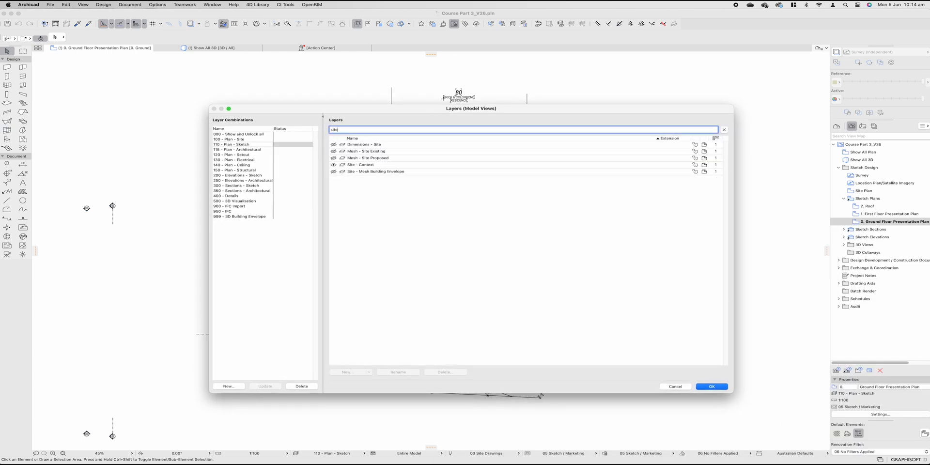
{"action": "left_click", "coordinate": [346, 167]}
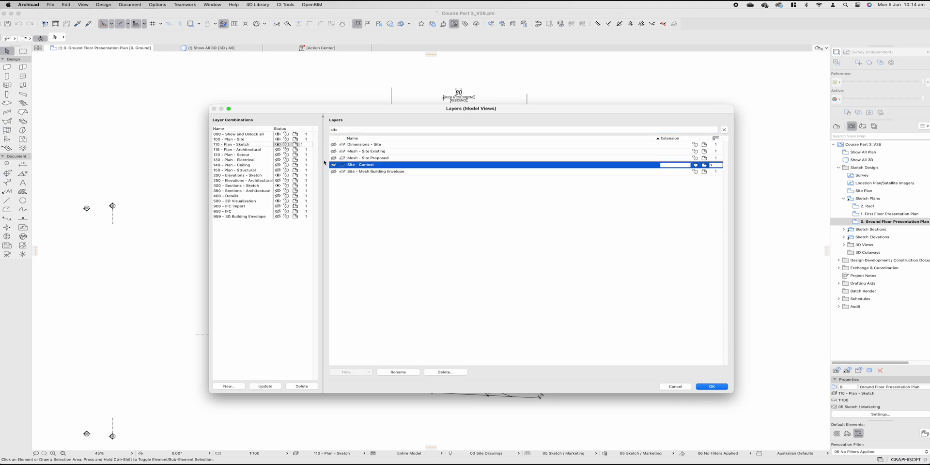
{"action": "left_click", "coordinate": [269, 389]}
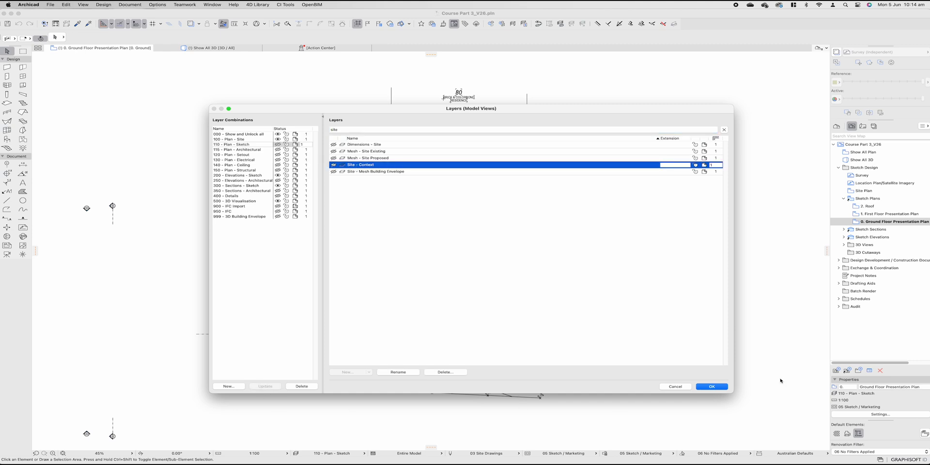
{"action": "left_click", "coordinate": [700, 388]}
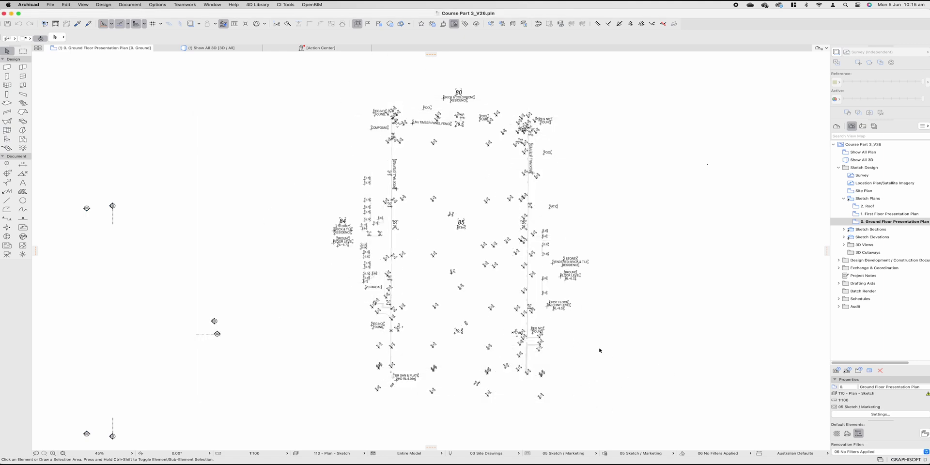
Step: Select all the remaining survey annotations and move the text and drafting fills to the Site - Context layer
{"action": "left_click_drag", "start_coordinate": [605, 413], "coordinate": [321, 81]}
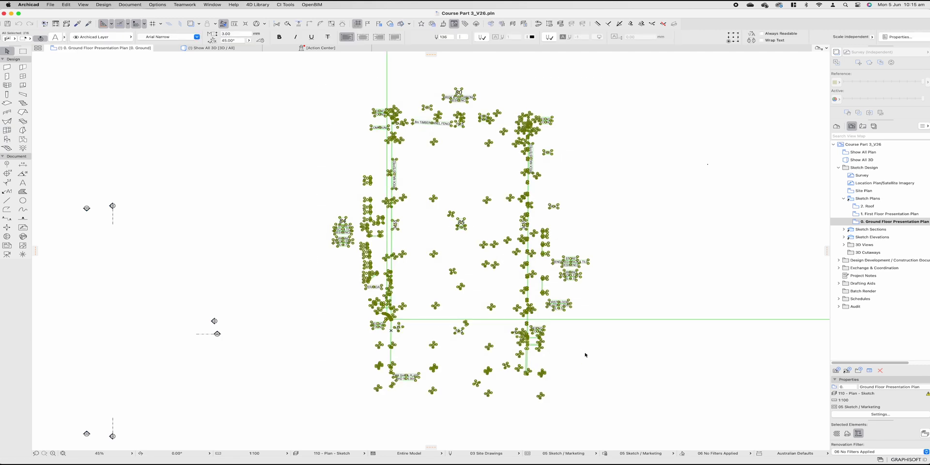
{"action": "type", "text": "site"}
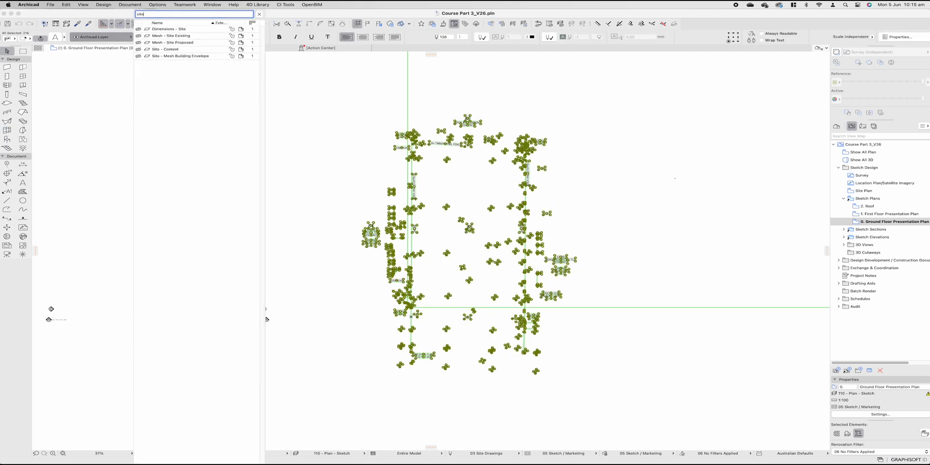
{"action": "left_click", "coordinate": [165, 49]}
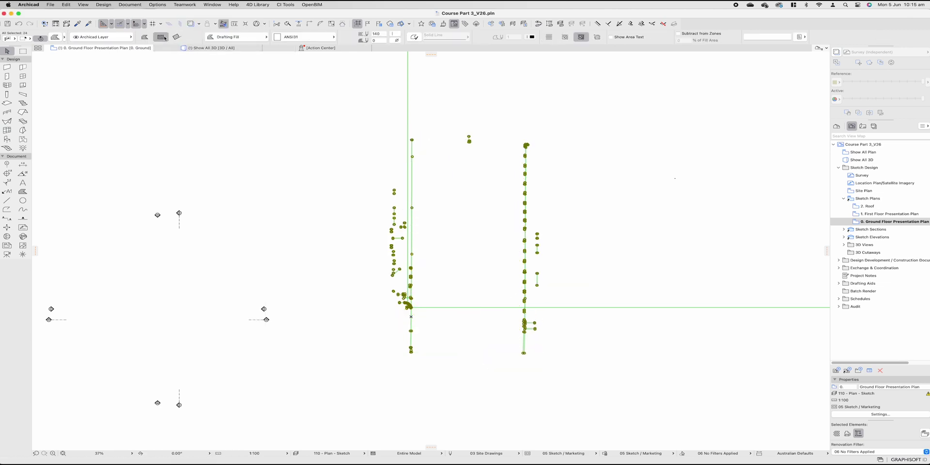
{"action": "left_click", "coordinate": [102, 37]}
{"action": "type", "text": "site"}
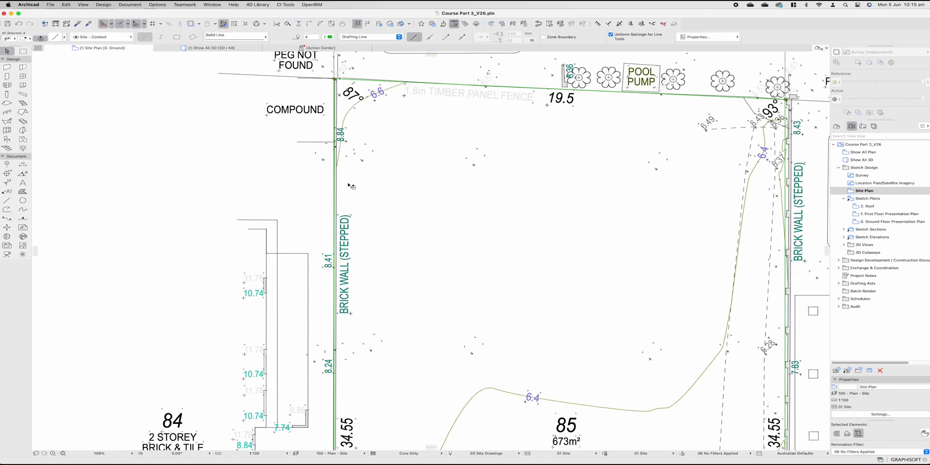
Step: Assign the four selected site boundary lines in the Site Plan to the Text - General layer and reopen the Ground Floor Presentation Plan
{"action": "scroll", "coordinate": [349, 184], "scroll_direction": "down", "scroll_amount": 3}
{"action": "scroll", "coordinate": [351, 135], "scroll_direction": "up", "scroll_amount": 4}
{"action": "scroll", "coordinate": [356, 142], "scroll_direction": "down", "scroll_amount": 5}
{"action": "middle_click_drag", "start_coordinate": [393, 175], "coordinate": [390, 122]}
{"action": "scroll", "coordinate": [391, 122], "scroll_direction": "down", "scroll_amount": 2}
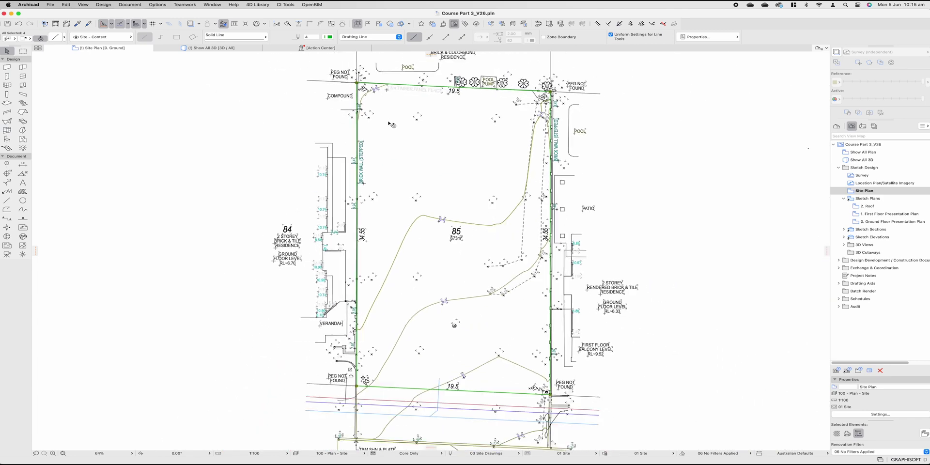
{"action": "left_click", "coordinate": [99, 37]}
{"action": "type", "text": "text"}
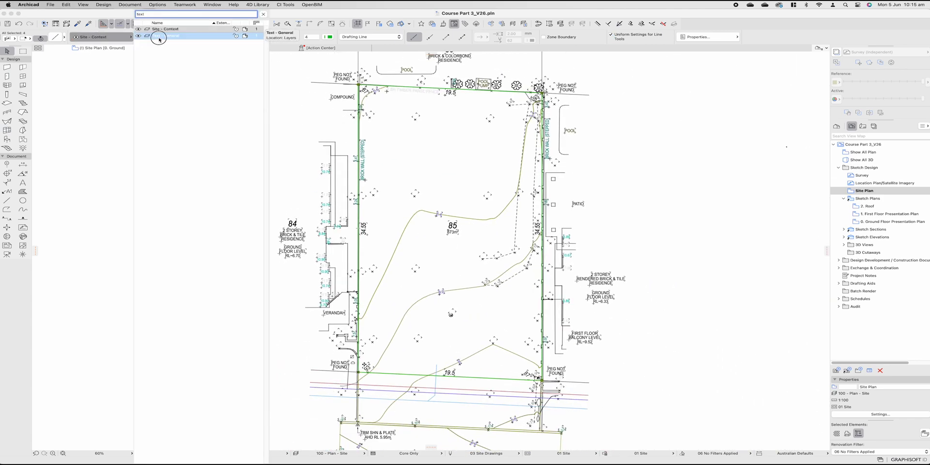
{"action": "left_click", "coordinate": [159, 37]}
{"action": "key", "text": "Escape"}
{"action": "double_click", "coordinate": [901, 222]}
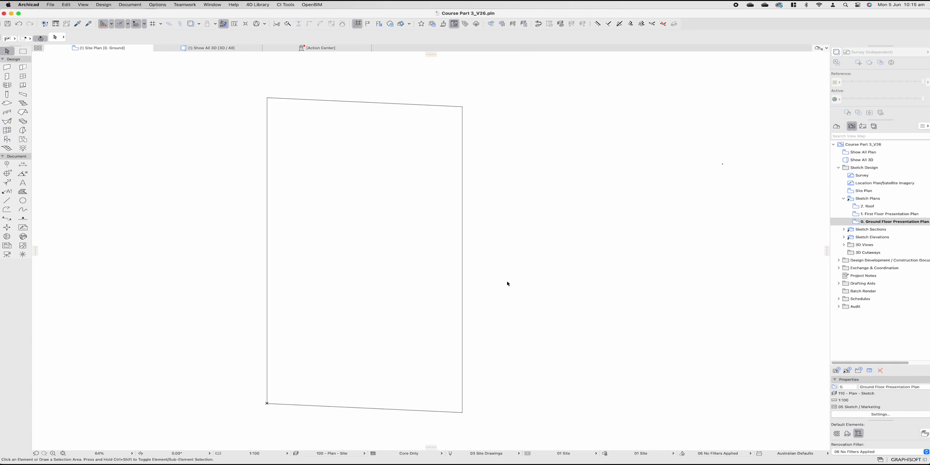
{"action": "middle_click_drag", "start_coordinate": [507, 282], "coordinate": [523, 282]}
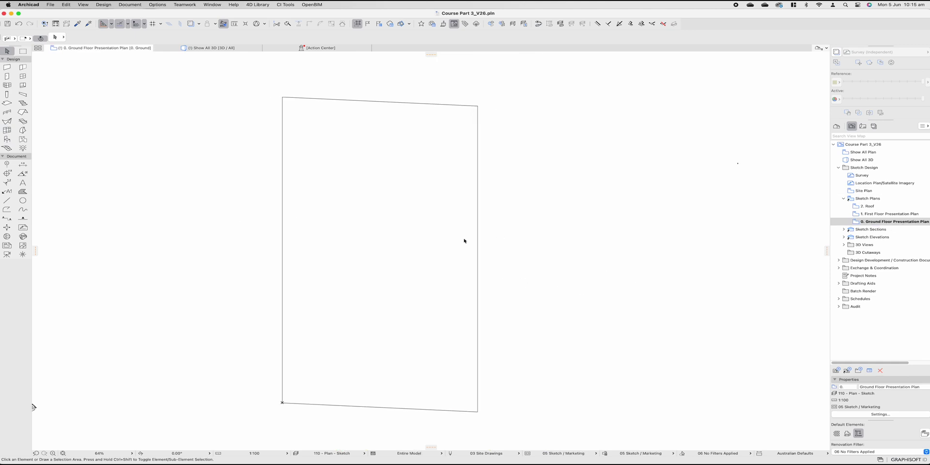
{"action": "middle_click_drag", "start_coordinate": [464, 239], "coordinate": [473, 242]}
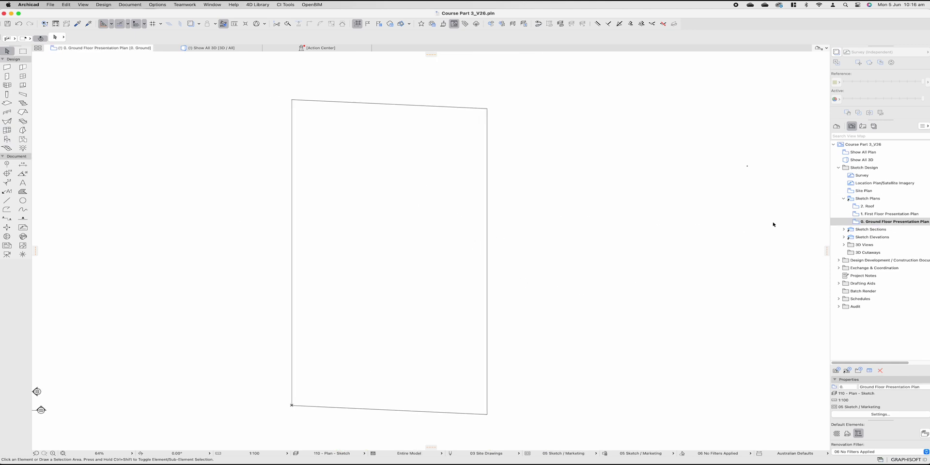
Step: Show the Site Plan view as a trace reference beneath the ground floor plan
{"action": "right_click", "coordinate": [864, 192]}
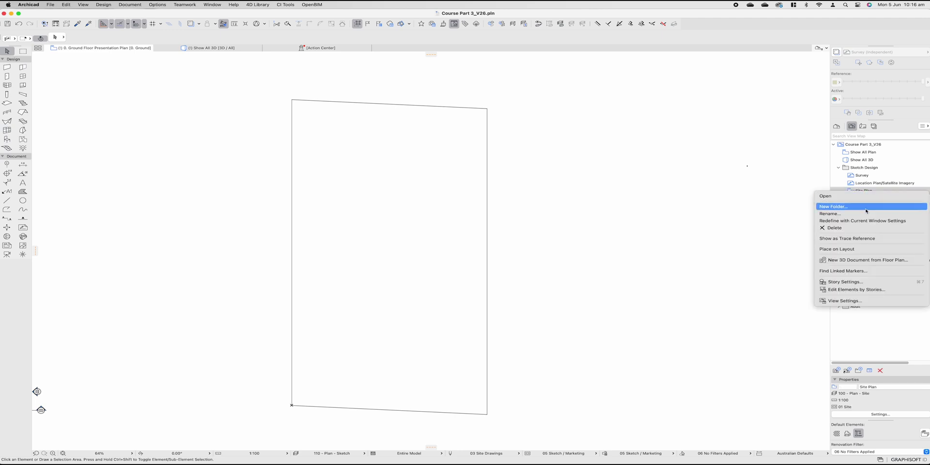
{"action": "left_click", "coordinate": [822, 239]}
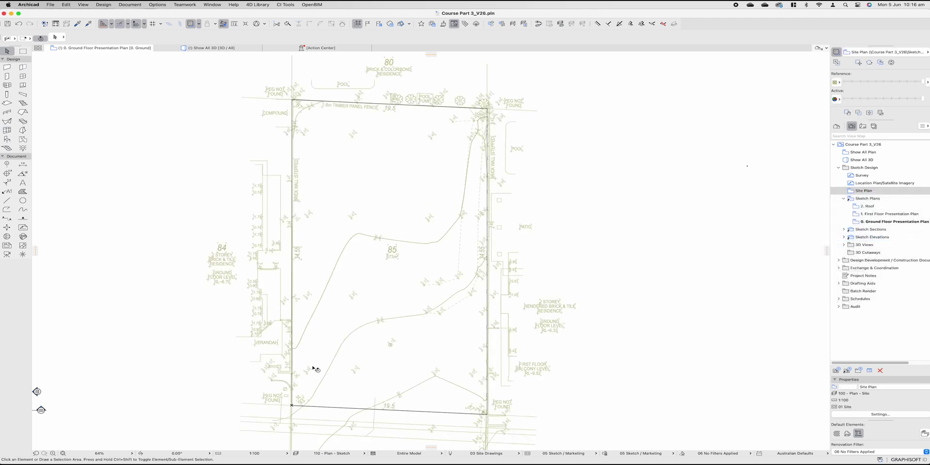
{"action": "scroll", "coordinate": [409, 248], "scroll_direction": "down", "scroll_amount": 3}
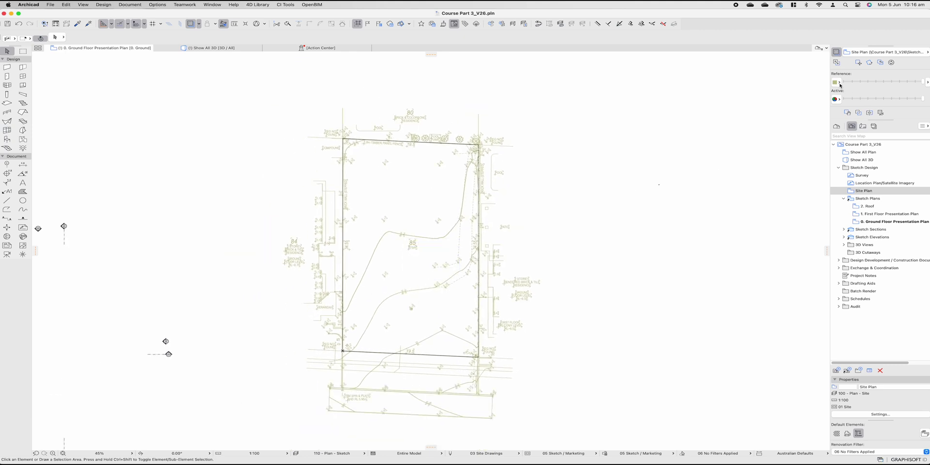
Step: Review the colour choices and intensity setting available for the trace reference
{"action": "left_click", "coordinate": [840, 84]}
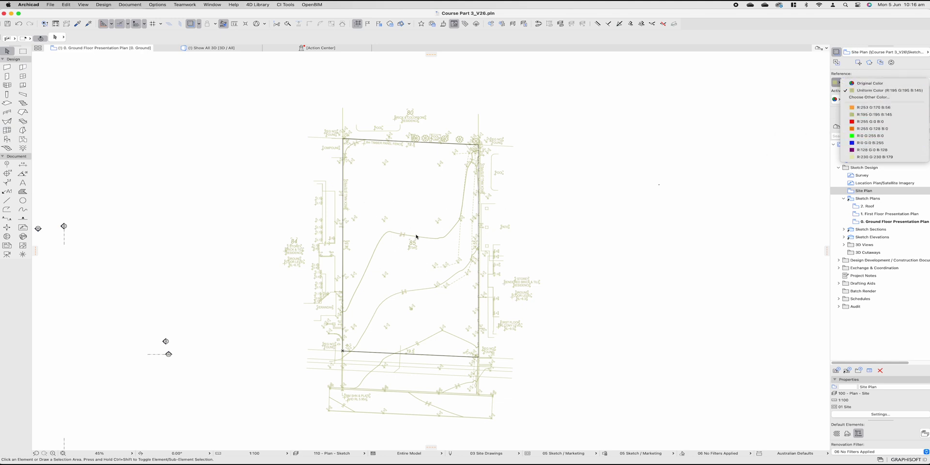
{"action": "left_click", "coordinate": [645, 219]}
{"action": "mouse_move", "coordinate": [923, 82]}
{"action": "left_mouse_down"}
{"action": "mouse_move", "coordinate": [858, 82]}
{"action": "mouse_move", "coordinate": [924, 83]}
{"action": "left_mouse_up"}
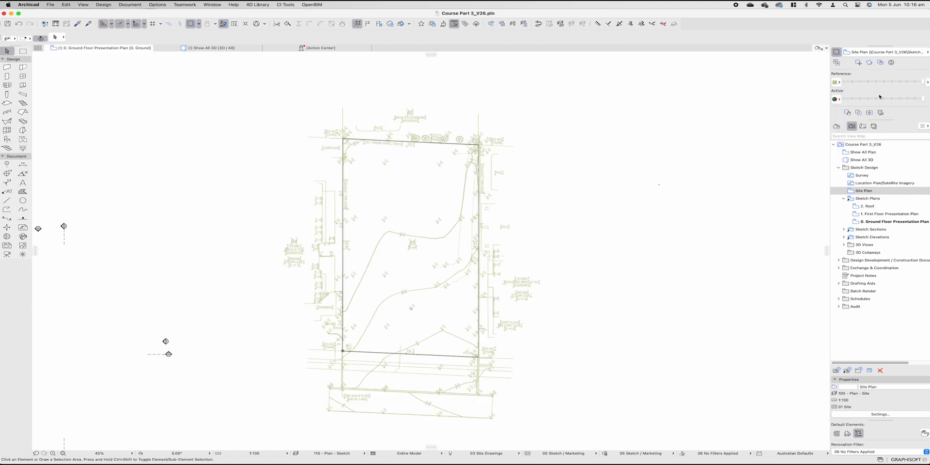
Step: Draw a polygonal fill 6000 mm wide near the site's left boundary, running from the street edge across the front boundary into the lot
{"action": "middle_click_drag", "start_coordinate": [466, 262], "coordinate": [476, 253]}
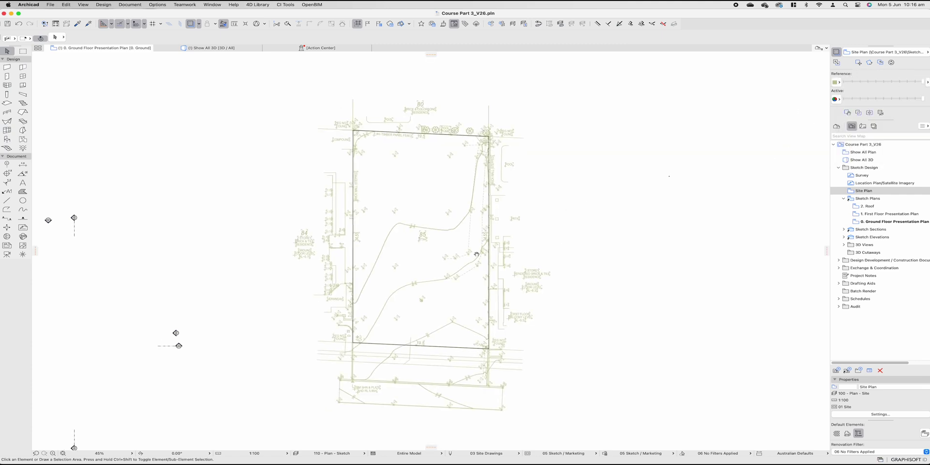
{"action": "left_click", "coordinate": [23, 192]}
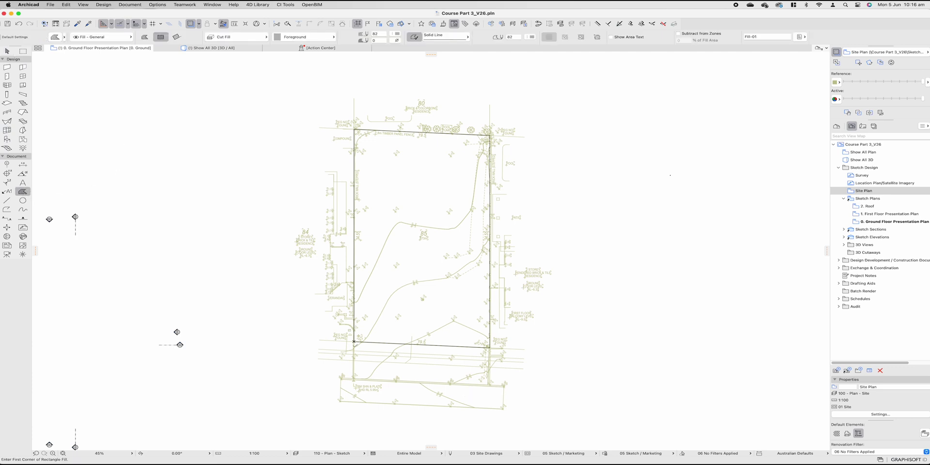
{"action": "scroll", "coordinate": [407, 347], "scroll_direction": "up", "scroll_amount": 4}
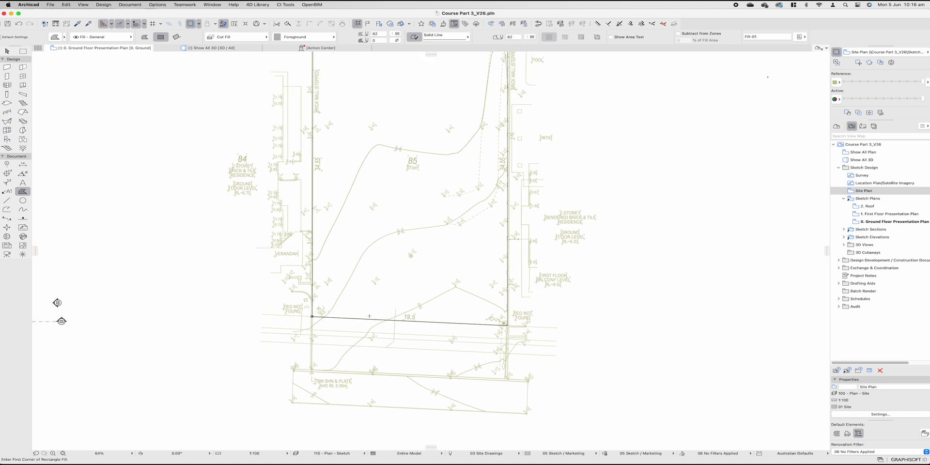
{"action": "scroll", "coordinate": [367, 327], "scroll_direction": "down", "scroll_amount": 2}
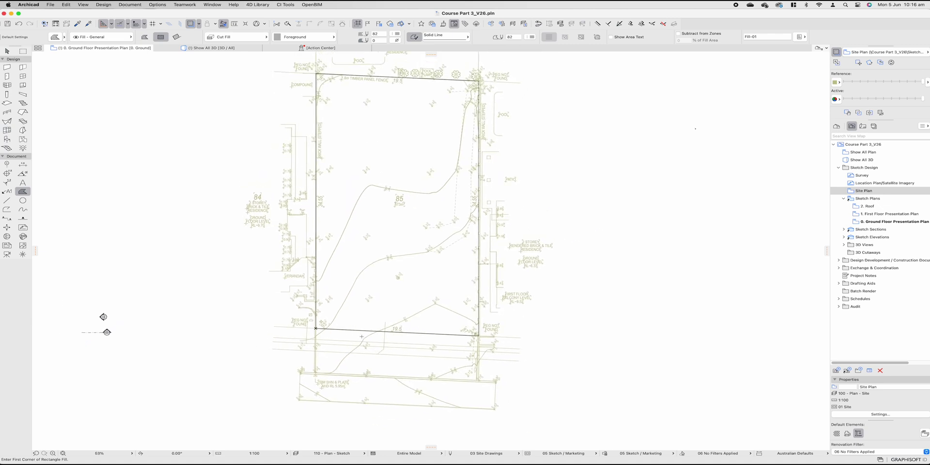
{"action": "left_click", "coordinate": [144, 37]}
{"action": "left_click", "coordinate": [328, 373]}
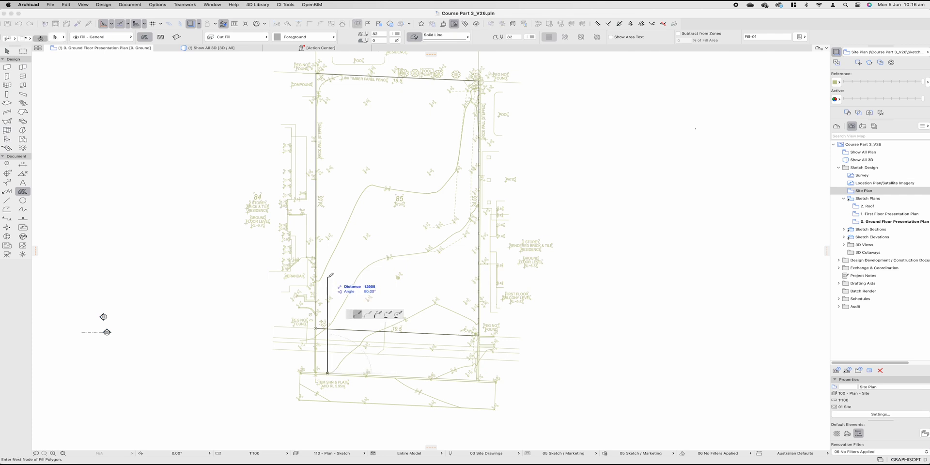
{"action": "left_click", "coordinate": [331, 327]}
{"action": "type", "text": "6000"}
{"action": "key", "text": "Return"}
{"action": "key", "text": "Tab"}
{"action": "type", "text": "6000"}
{"action": "key", "text": "Return"}
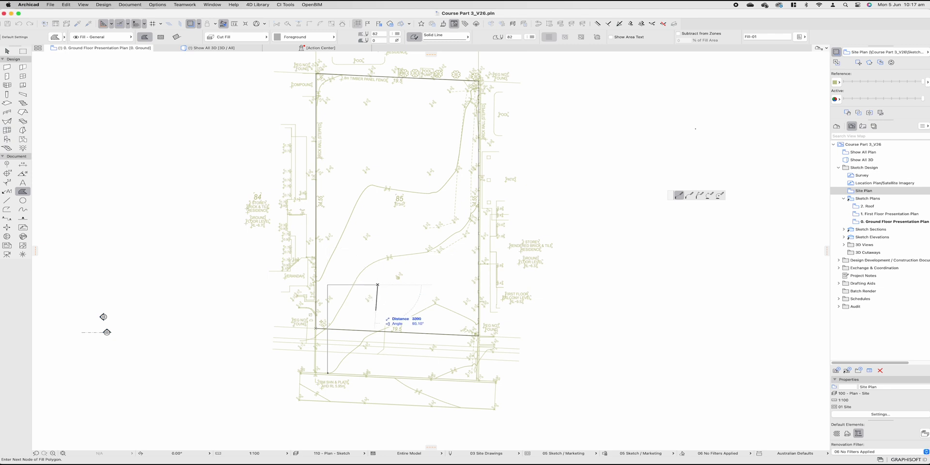
{"action": "left_click", "coordinate": [377, 375]}
{"action": "left_click", "coordinate": [327, 373]}
{"action": "key", "text": "Escape"}
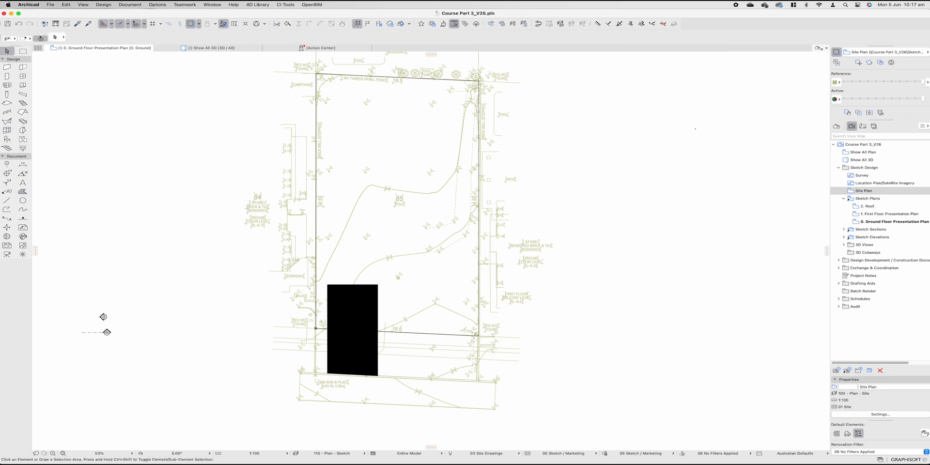
Step: Change the new polygonal fill's category to Drafting Fill
{"action": "left_click", "coordinate": [376, 315]}
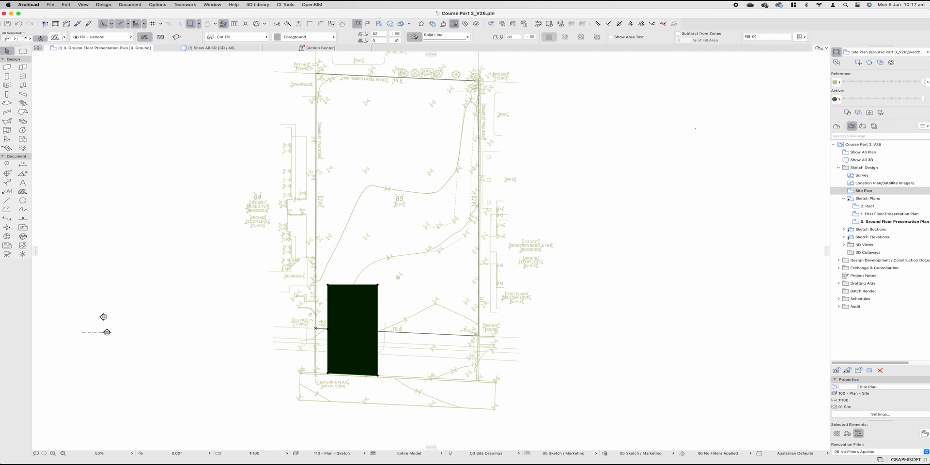
{"action": "left_click", "coordinate": [245, 37]}
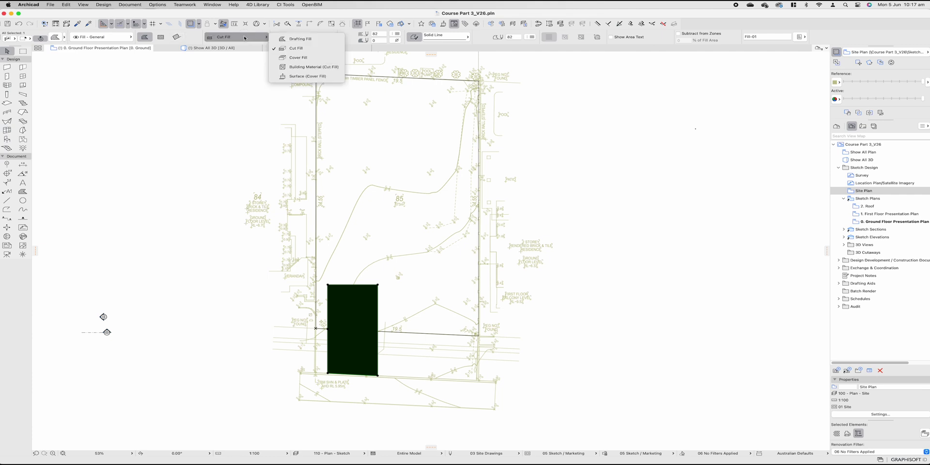
{"action": "left_click", "coordinate": [285, 42]}
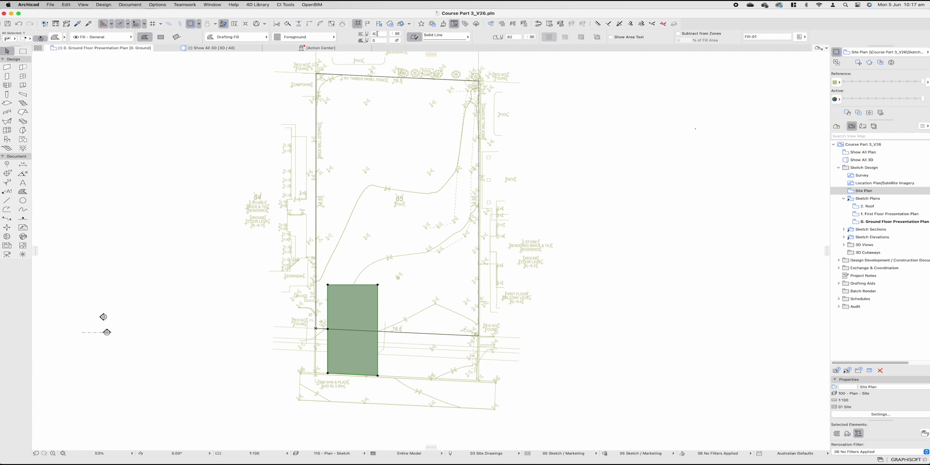
Step: Set the pattern of the 6000 mm wide drafting fill to the 25 % solid fill
{"action": "left_click", "coordinate": [305, 37]}
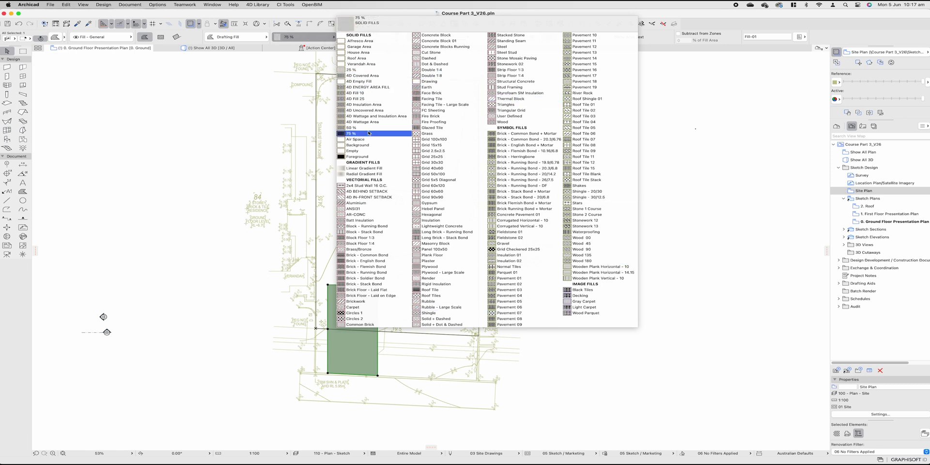
{"action": "left_click", "coordinate": [368, 70]}
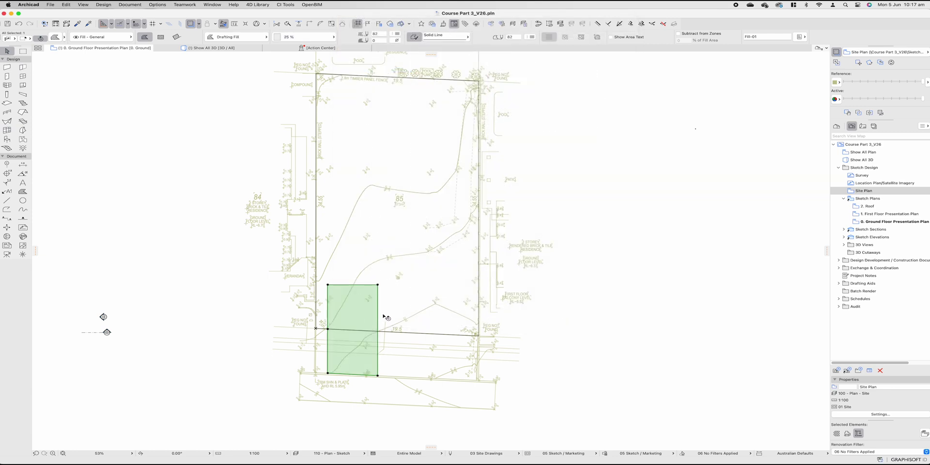
{"action": "scroll", "coordinate": [387, 318], "scroll_direction": "up", "scroll_amount": 5}
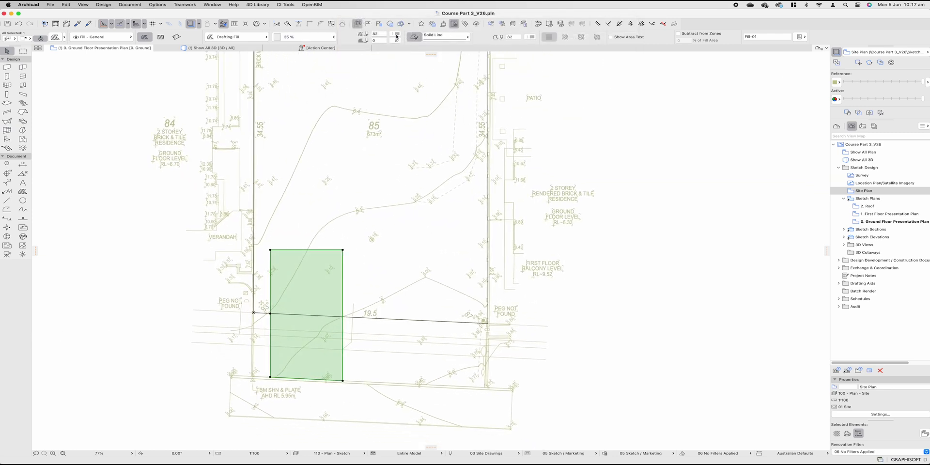
Step: Try an orange background pen on the fill, and undo the colour change
{"action": "left_click", "coordinate": [398, 41]}
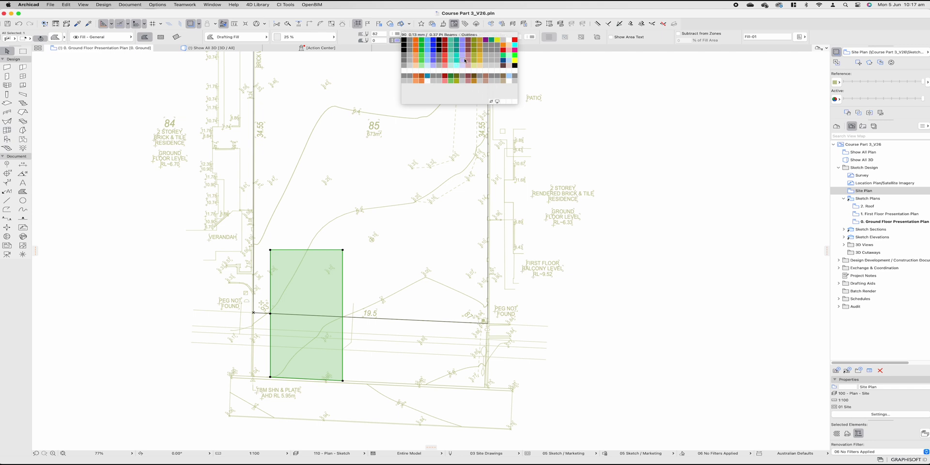
{"action": "left_click", "coordinate": [416, 39]}
{"action": "key", "text": "Escape"}
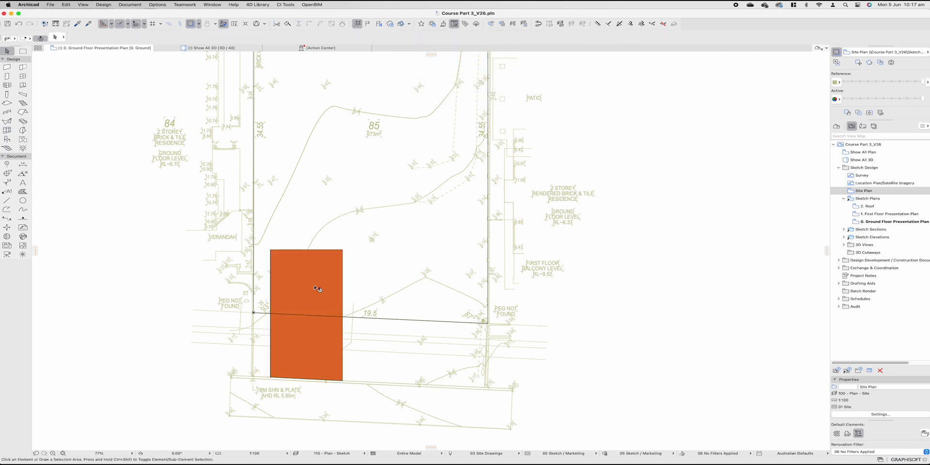
{"action": "left_click", "coordinate": [311, 271]}
{"action": "left_click", "coordinate": [351, 186]}
{"action": "key", "text": "super+z"}
{"action": "scroll", "coordinate": [387, 296], "scroll_direction": "down", "scroll_amount": 2}
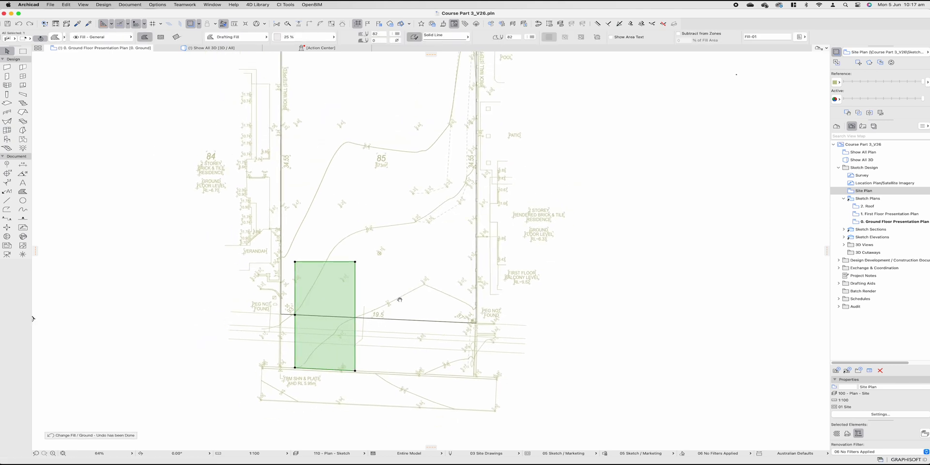
{"action": "left_click", "coordinate": [366, 297]}
{"action": "scroll", "coordinate": [359, 291], "scroll_direction": "up", "scroll_amount": 2}
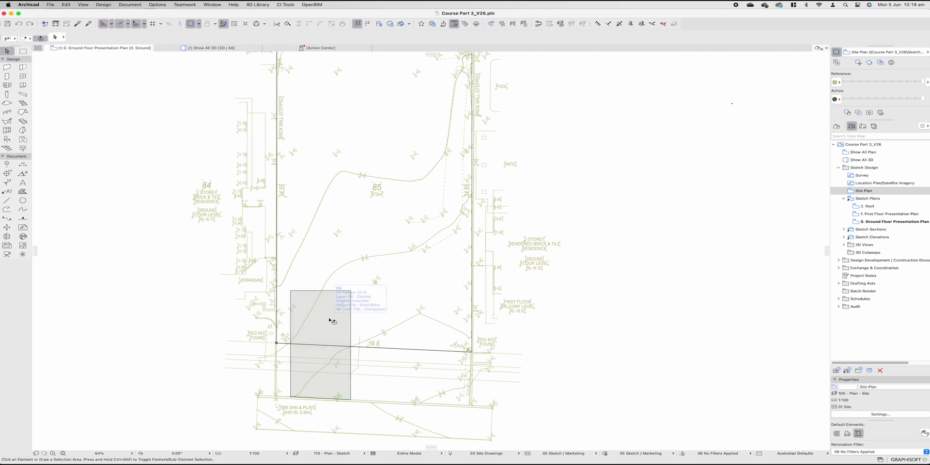
{"action": "left_click", "coordinate": [299, 295]}
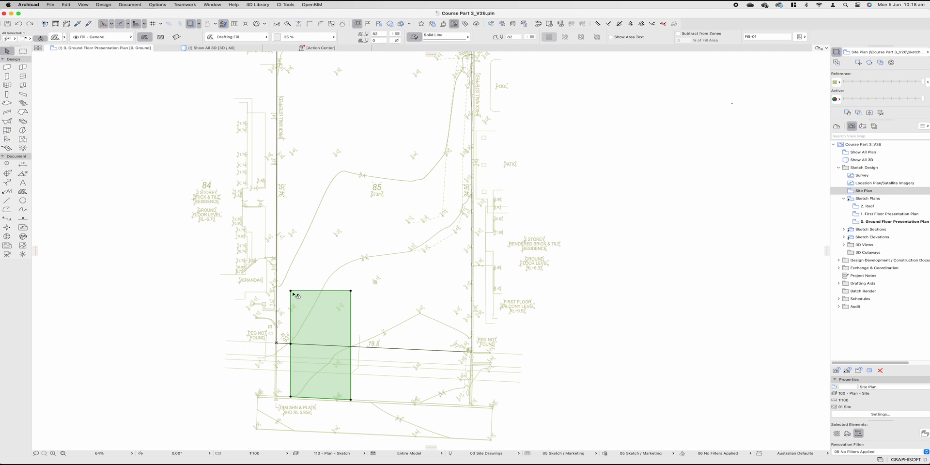
{"action": "left_click", "coordinate": [291, 291]}
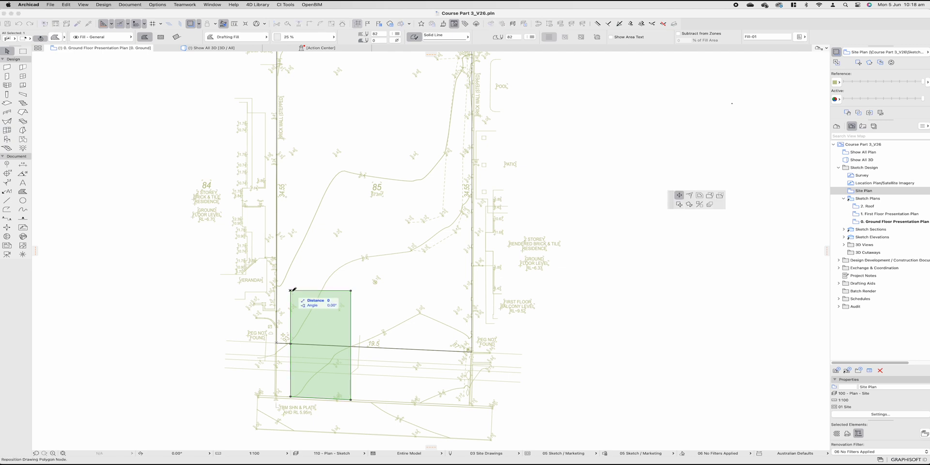
{"action": "left_click", "coordinate": [678, 205]}
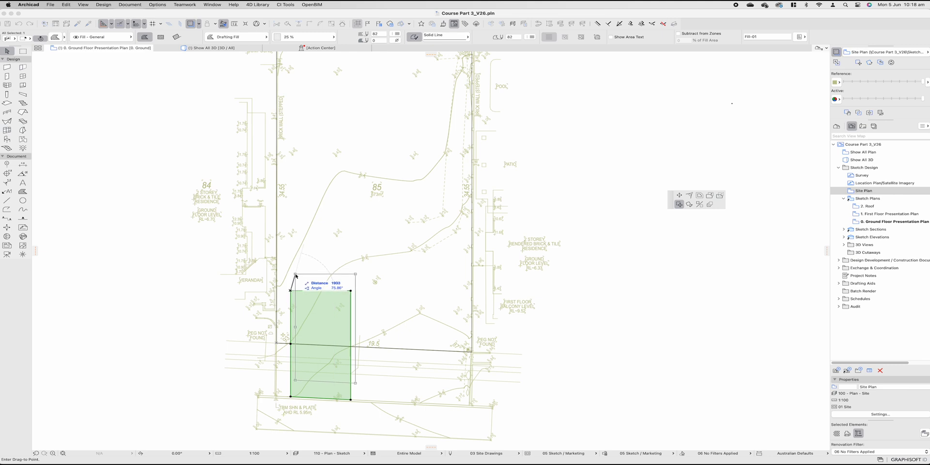
{"action": "key", "text": "Escape"}
{"action": "key", "text": "Escape"}
{"action": "left_click", "coordinate": [307, 317]}
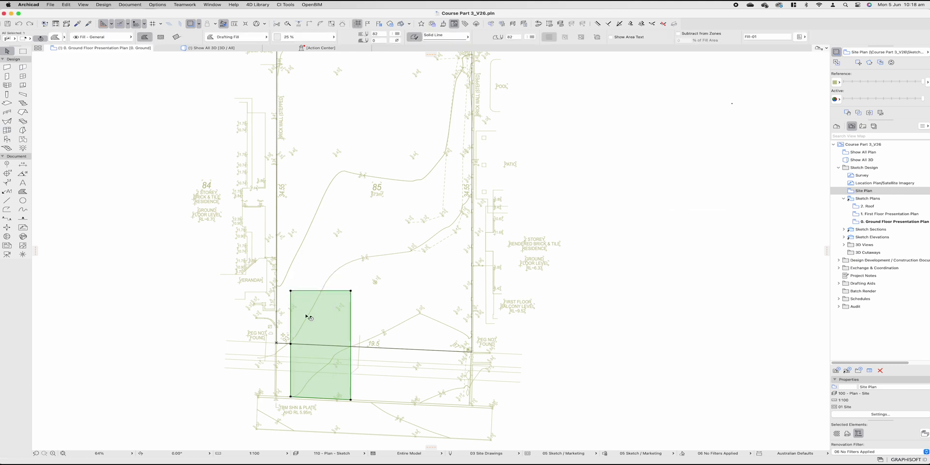
{"action": "key", "text": "super+d"}
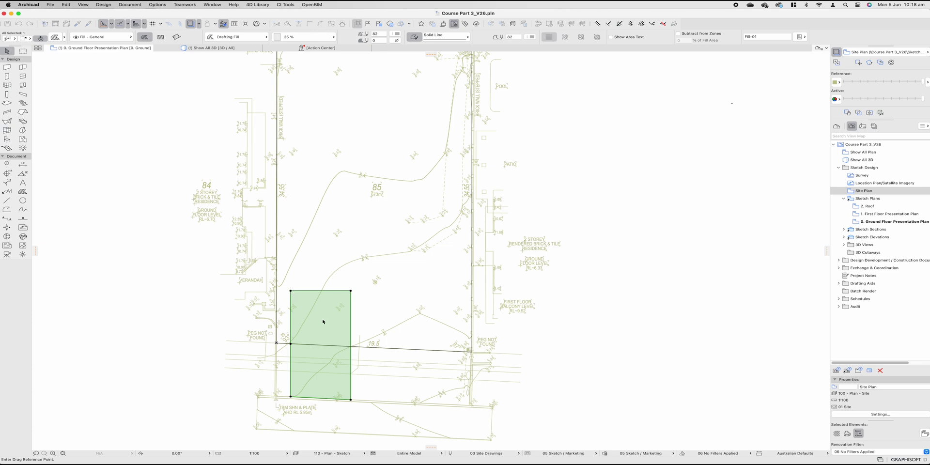
{"action": "left_click", "coordinate": [322, 320]}
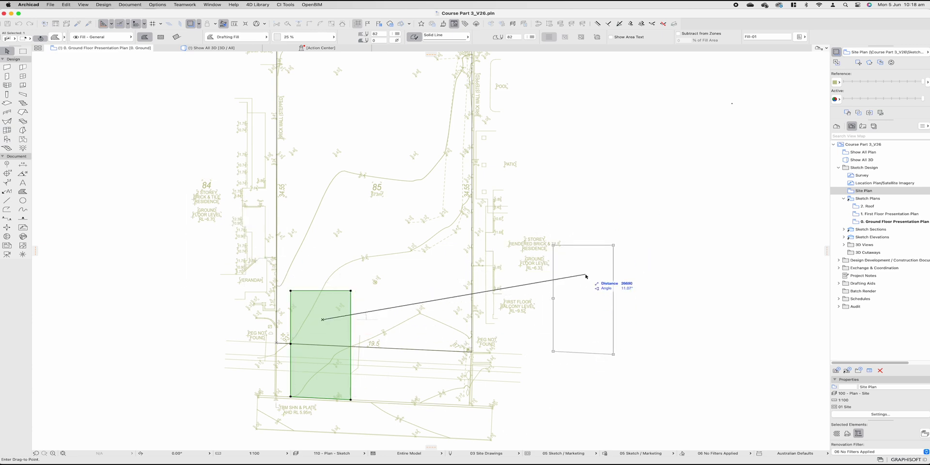
{"action": "key", "text": "Escape"}
{"action": "key", "text": "Escape"}
Step: Move the fill sideways from its rear left corner so its edge is 1500 mm off the left site boundary
{"action": "left_click", "coordinate": [301, 295]}
{"action": "key", "text": "super+d"}
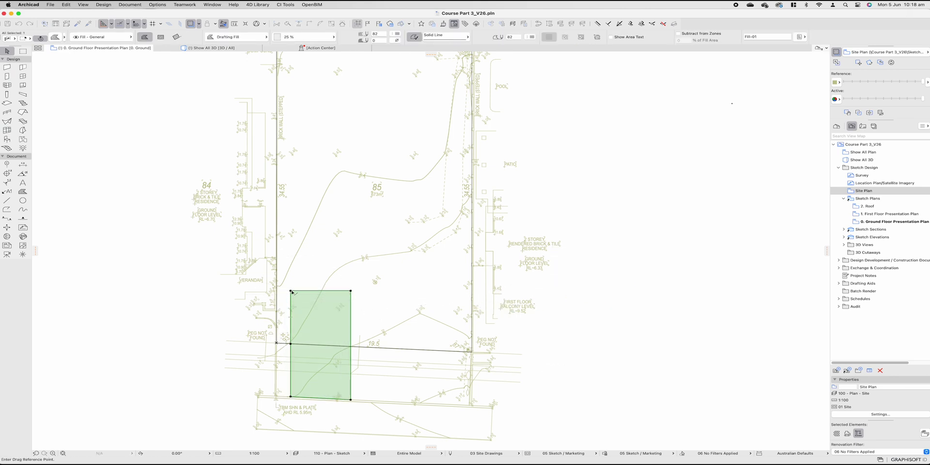
{"action": "left_click", "coordinate": [291, 292]}
{"action": "left_click", "coordinate": [291, 291]}
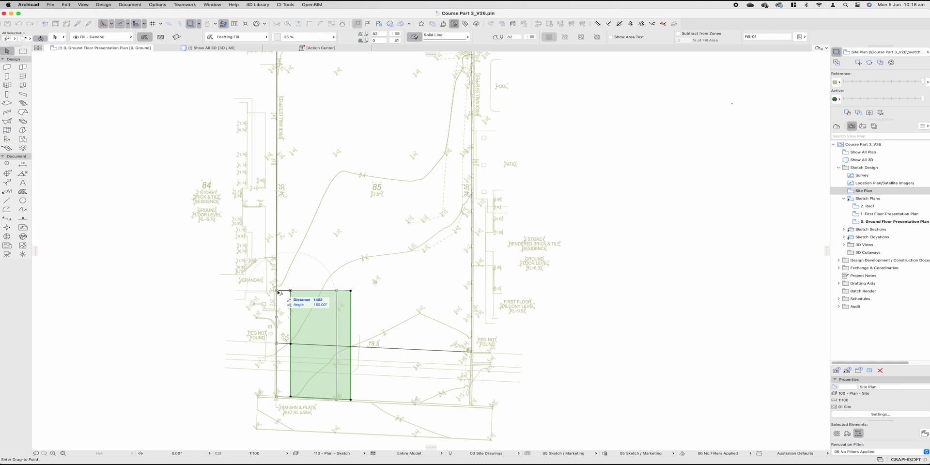
{"action": "scroll", "coordinate": [279, 293], "scroll_direction": "up", "scroll_amount": 5}
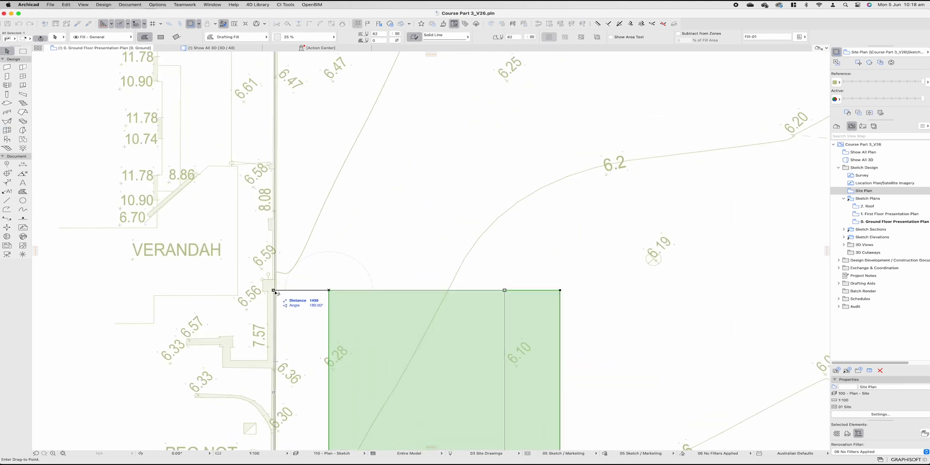
{"action": "key", "text": "Tab"}
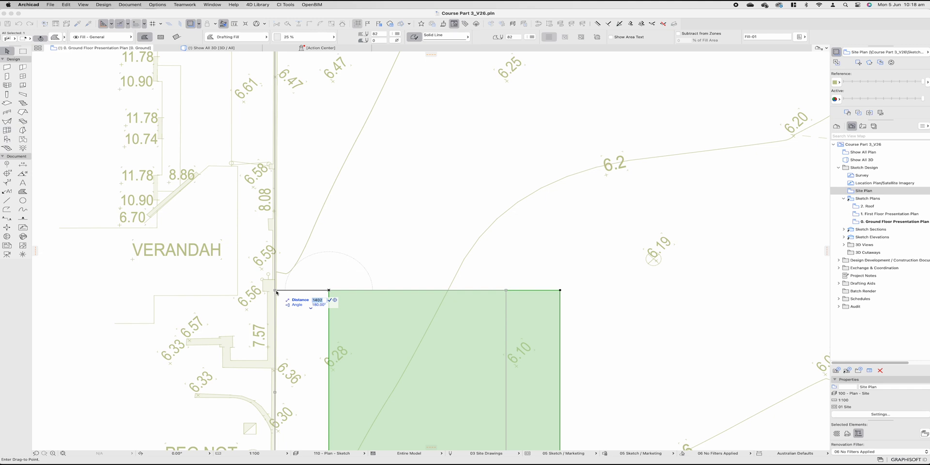
{"action": "type", "text": "1500"}
{"action": "key", "text": "Return"}
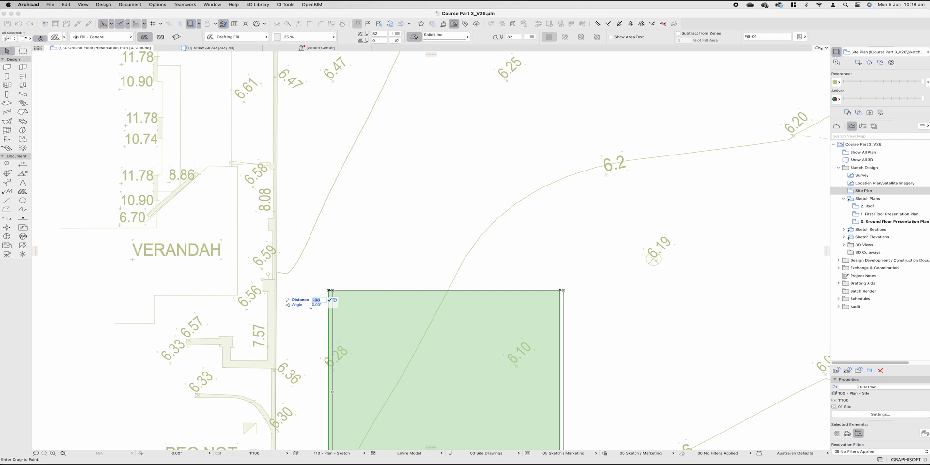
{"action": "left_click", "coordinate": [332, 291]}
{"action": "scroll", "coordinate": [333, 290], "scroll_direction": "down", "scroll_amount": 4}
{"action": "scroll", "coordinate": [333, 290], "scroll_direction": "down", "scroll_amount": 5}
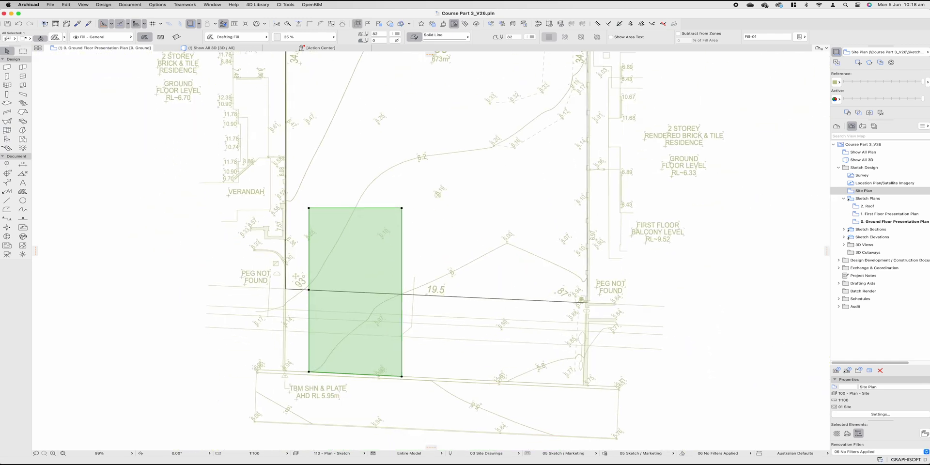
{"action": "key", "text": "Escape"}
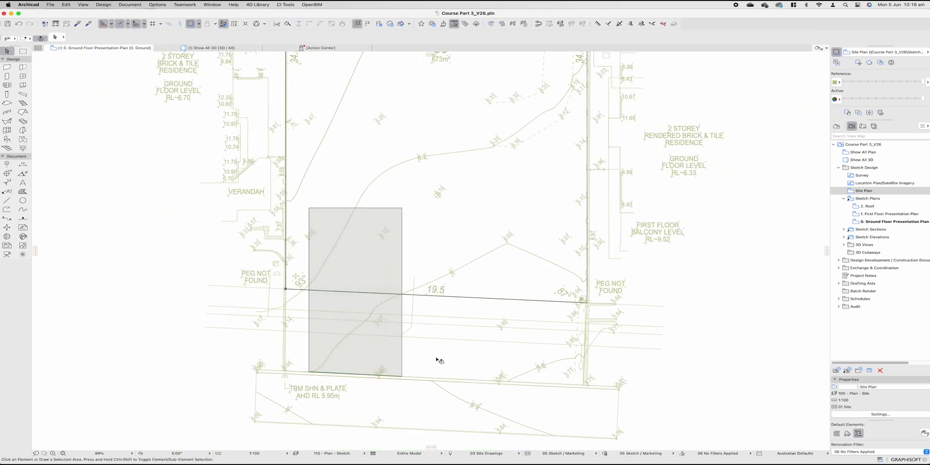
Step: Draw a 6000 × 6000 mm rectangular fill directly behind the existing fill, starting at its rear left corner and reusing its fill settings
{"action": "scroll", "coordinate": [356, 394], "scroll_direction": "down", "scroll_amount": 3}
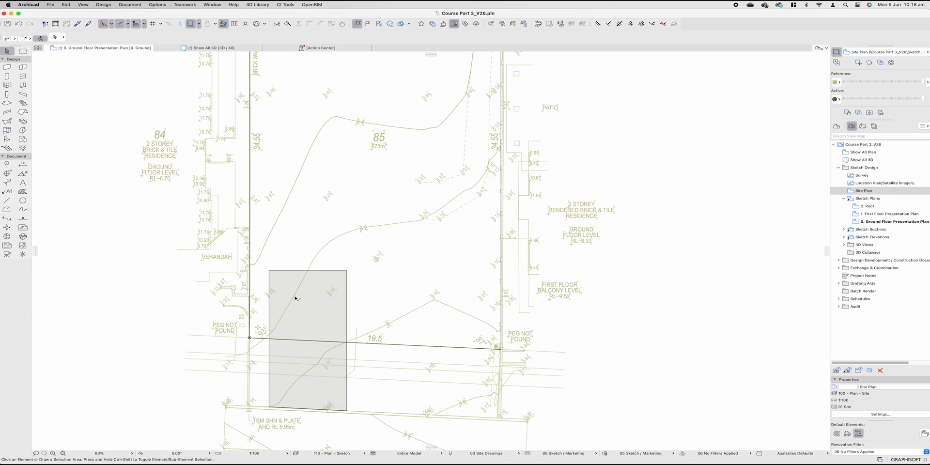
{"action": "scroll", "coordinate": [290, 315], "scroll_direction": "up", "scroll_amount": 1}
{"action": "scroll", "coordinate": [265, 418], "scroll_direction": "up", "scroll_amount": 10}
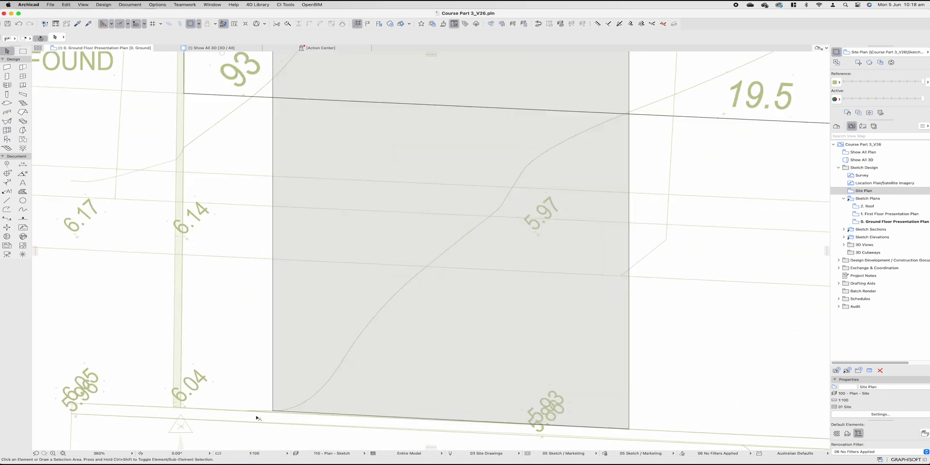
{"action": "scroll", "coordinate": [316, 417], "scroll_direction": "down", "scroll_amount": 12}
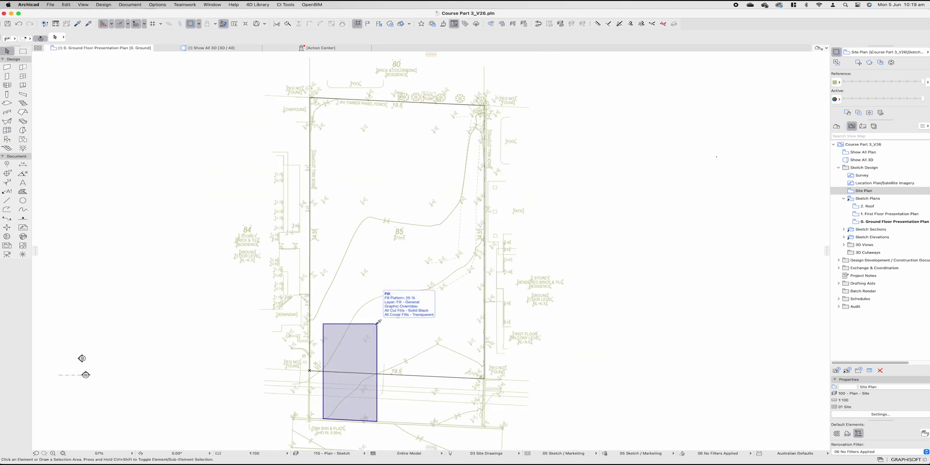
{"action": "left_click", "coordinate": [379, 322], "text": "alt"}
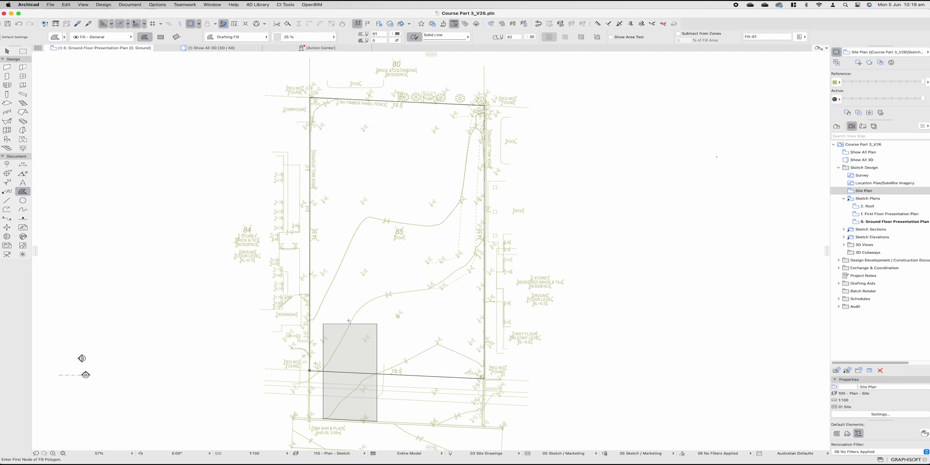
{"action": "left_click", "coordinate": [161, 38]}
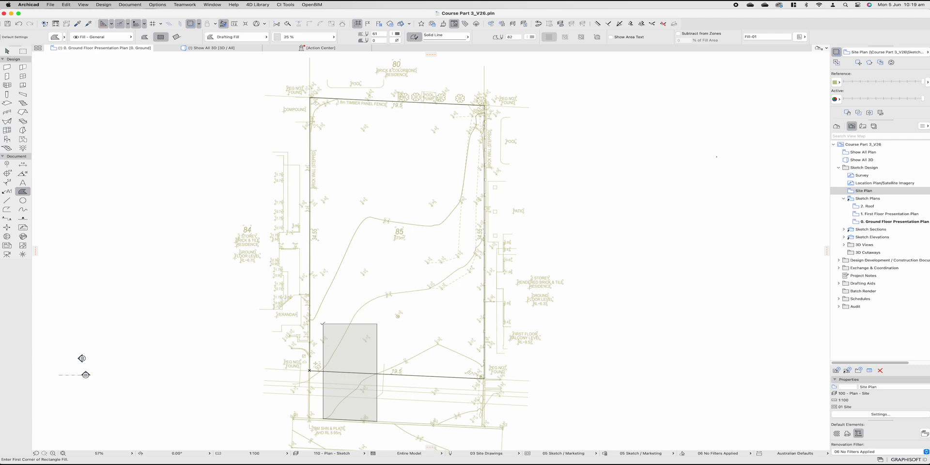
{"action": "left_click", "coordinate": [323, 324]}
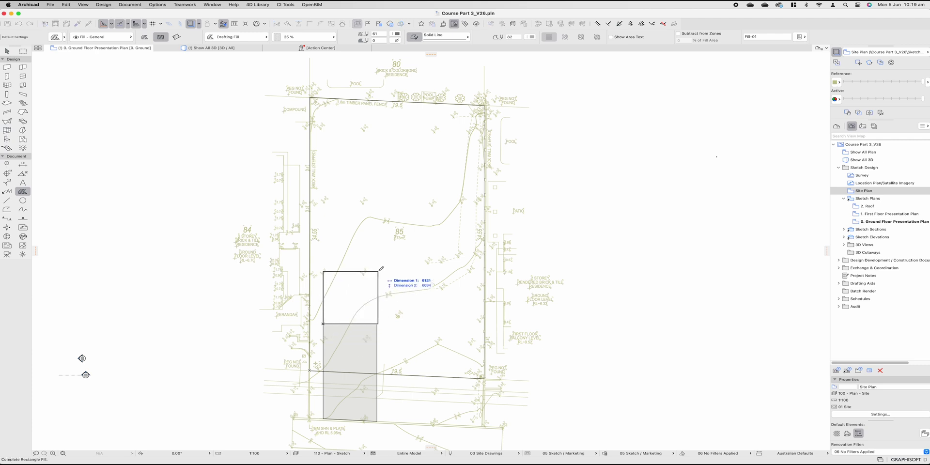
{"action": "key", "text": "Tab"}
{"action": "type", "text": "1000"}
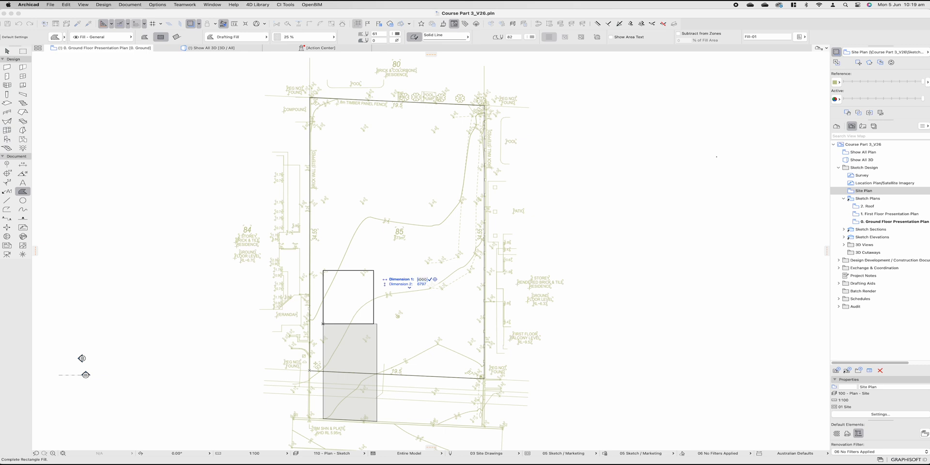
{"action": "key", "text": "Tab"}
{"action": "type", "text": "6"}
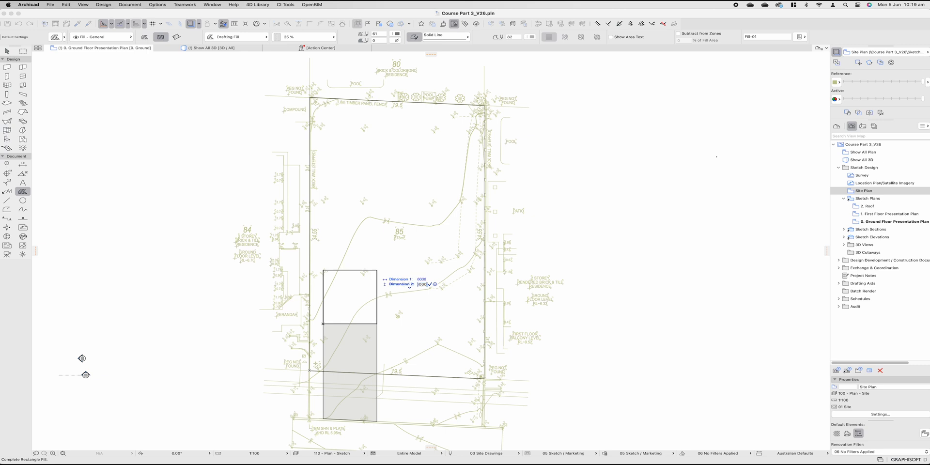
{"action": "key", "text": "Return"}
{"action": "key", "text": "Escape"}
{"action": "scroll", "coordinate": [388, 347], "scroll_direction": "up", "scroll_amount": 1}
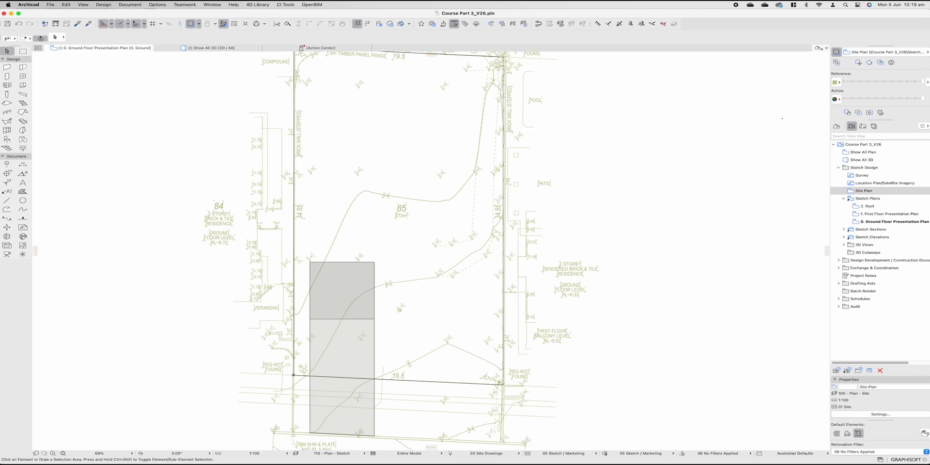
{"action": "left_click", "coordinate": [374, 291]}
{"action": "scroll", "coordinate": [293, 135], "scroll_direction": "down", "scroll_amount": 1}
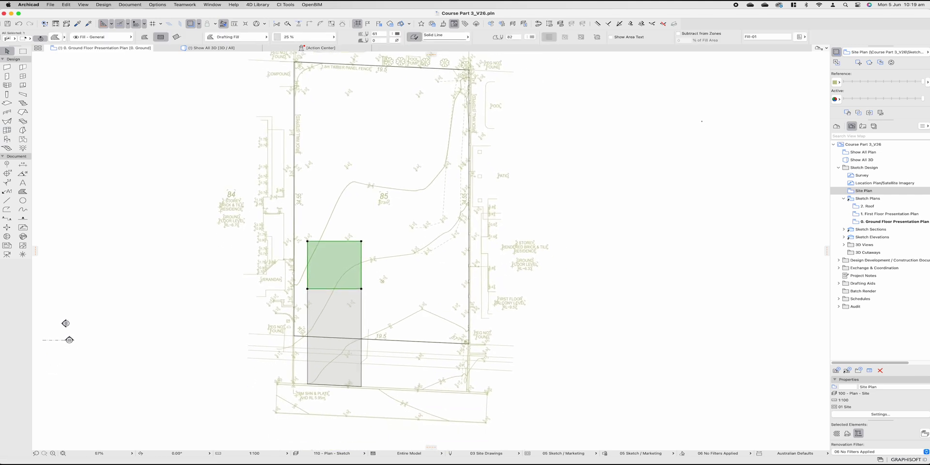
{"action": "key", "text": "Escape"}
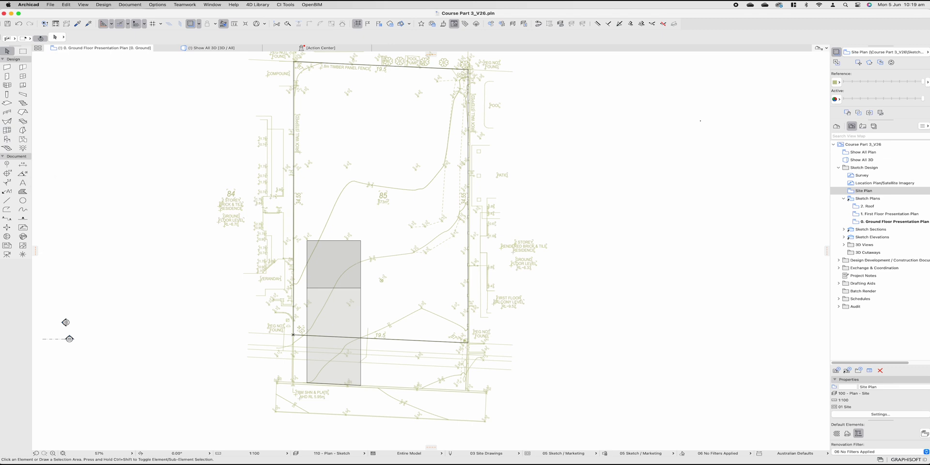
Step: Add a text block reading GARAGE in the empty area left of the site
{"action": "left_click", "coordinate": [23, 182]}
{"action": "left_click", "coordinate": [171, 255]}
{"action": "left_click", "coordinate": [242, 267]}
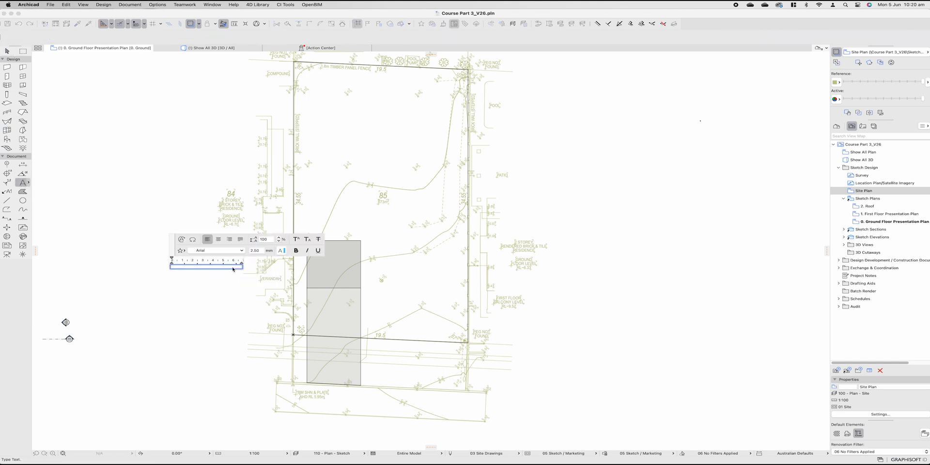
{"action": "key", "text": "Caps_Lock"}
{"action": "type", "text": "GARAGE"}
Step: Format the whole GARAGE text with a black pen and a 3 mm text height
{"action": "key", "text": "super+a"}
{"action": "left_click", "coordinate": [282, 251]}
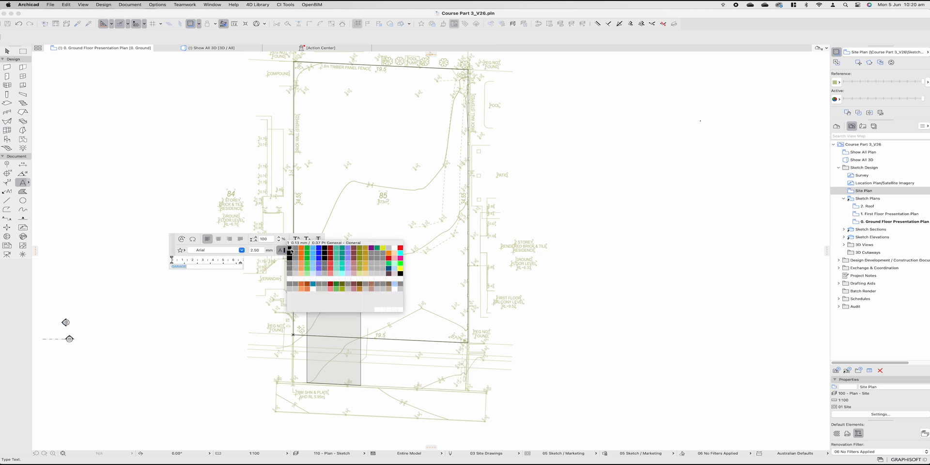
{"action": "left_click", "coordinate": [291, 251]}
{"action": "left_click", "coordinate": [248, 250]}
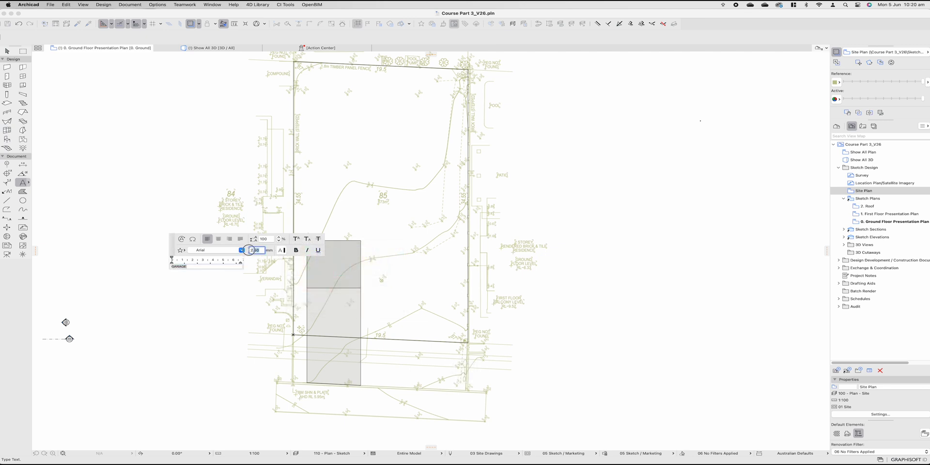
{"action": "type", "text": "3"}
{"action": "key", "text": "Return"}
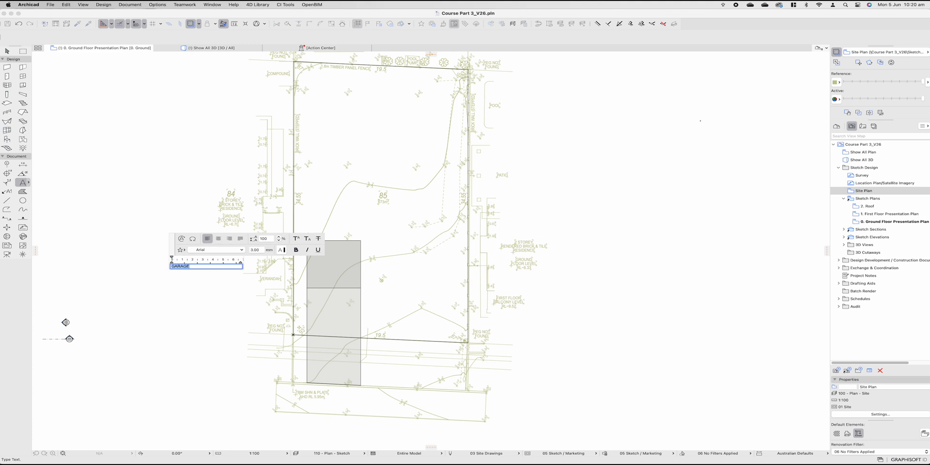
Step: Centre-align the GARAGE text and move it onto the 6000 mm square fill behind the driveway fill
{"action": "left_click", "coordinate": [217, 241]}
{"action": "left_click", "coordinate": [203, 273]}
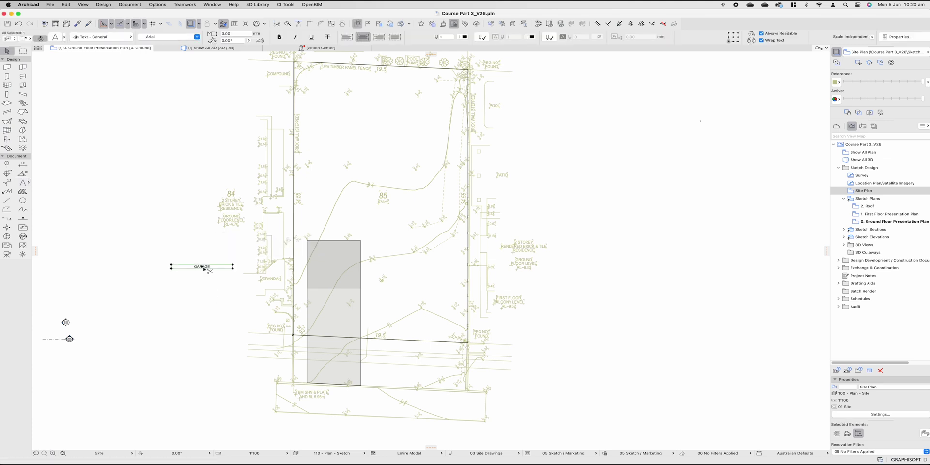
{"action": "left_click_drag", "start_coordinate": [204, 268], "coordinate": [331, 268]}
{"action": "key", "text": "Escape"}
{"action": "scroll", "coordinate": [347, 293], "scroll_direction": "up", "scroll_amount": 2}
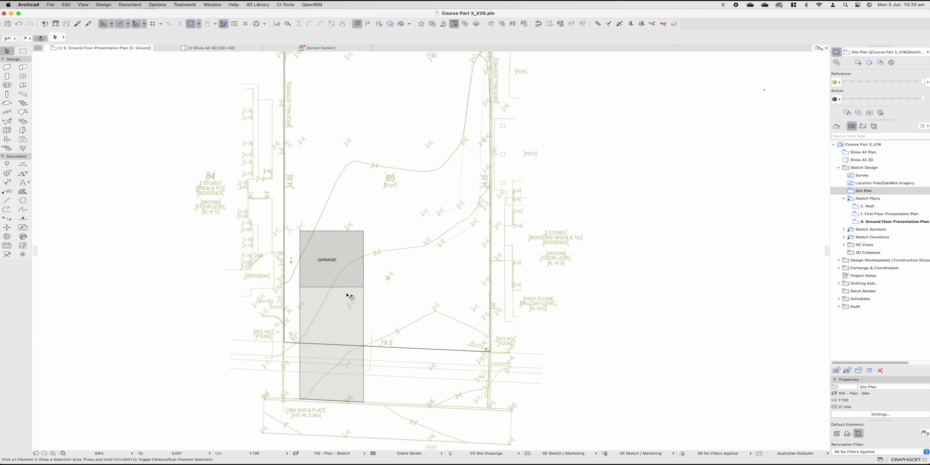
{"action": "scroll", "coordinate": [347, 295], "scroll_direction": "down", "scroll_amount": 2}
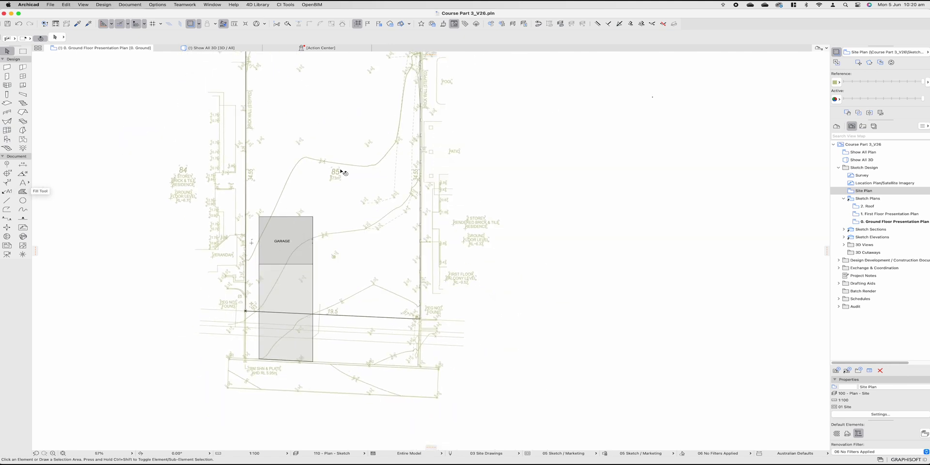
{"action": "scroll", "coordinate": [353, 199], "scroll_direction": "up", "scroll_amount": 2}
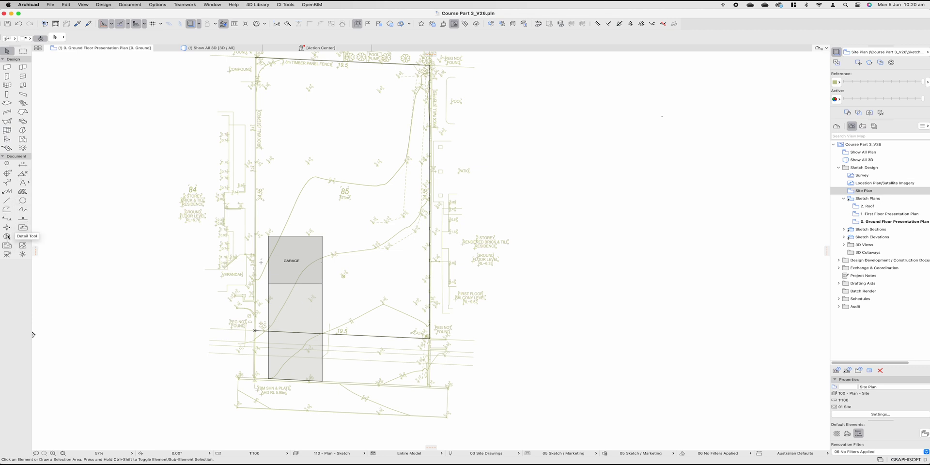
Step: Draw a rectangular zone with its stamp in the empty area right of the site
{"action": "left_click", "coordinate": [23, 139]}
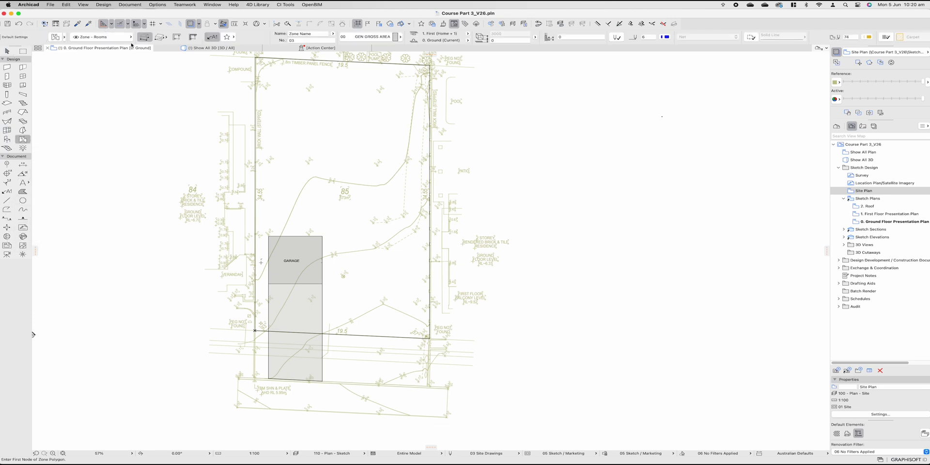
{"action": "left_click", "coordinate": [161, 37]}
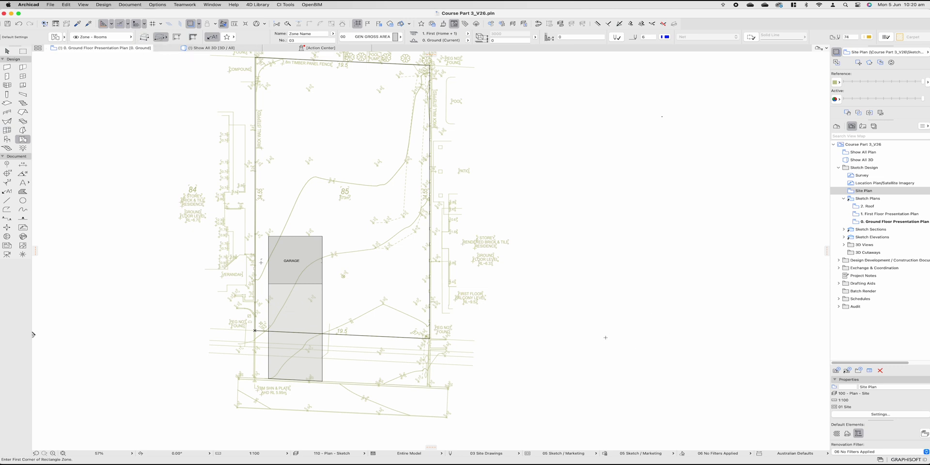
{"action": "left_click", "coordinate": [510, 301]}
{"action": "left_click", "coordinate": [627, 198]}
{"action": "left_click", "coordinate": [565, 251]}
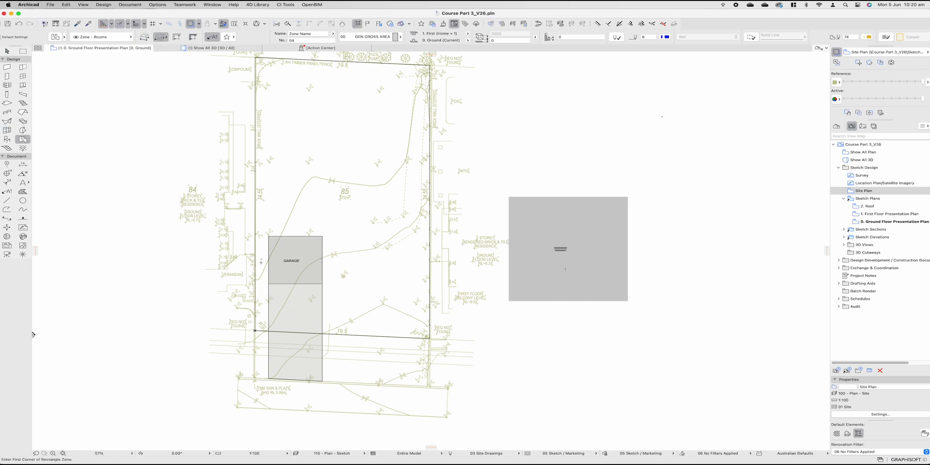
{"action": "key", "text": "Escape"}
{"action": "scroll", "coordinate": [572, 257], "scroll_direction": "up", "scroll_amount": 4}
{"action": "middle_click_drag", "start_coordinate": [554, 260], "coordinate": [424, 266]}
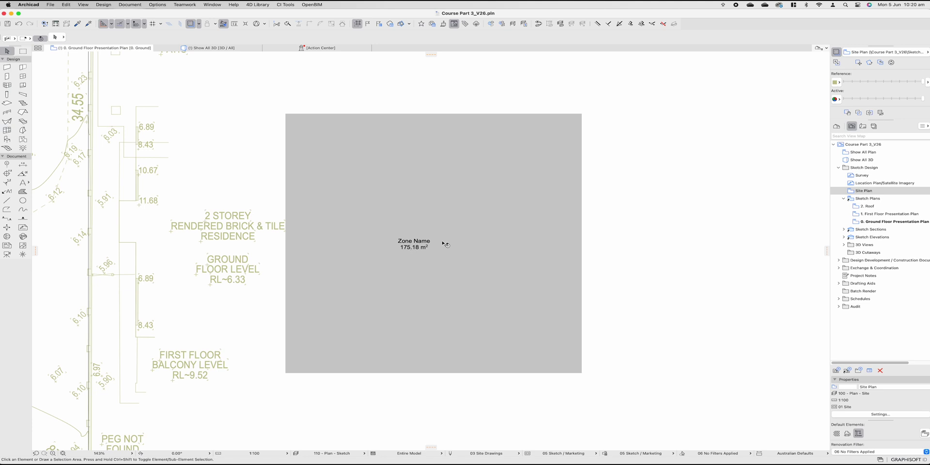
{"action": "scroll", "coordinate": [537, 244], "scroll_direction": "down", "scroll_amount": 3}
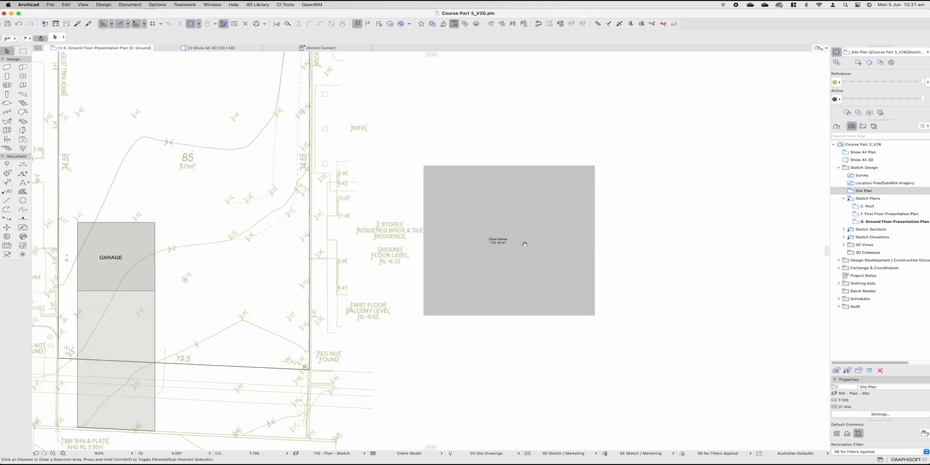
{"action": "scroll", "coordinate": [538, 243], "scroll_direction": "left", "scroll_amount": 3}
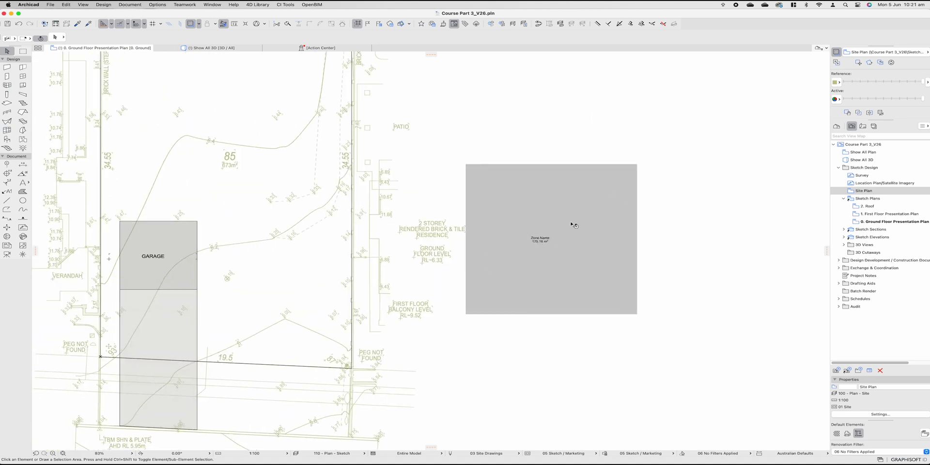
Step: Name the zone right of the site GARAGE and set its number to 00
{"action": "left_click", "coordinate": [544, 235]}
{"action": "double_click", "coordinate": [537, 267]}
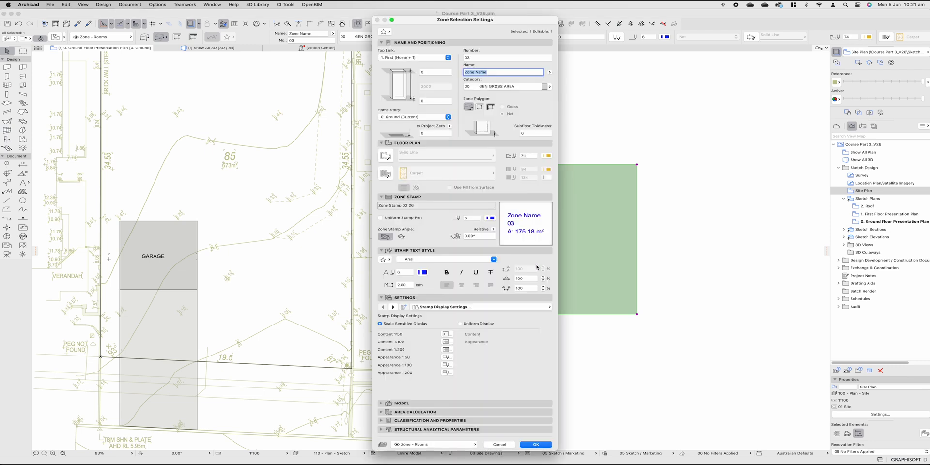
{"action": "type", "text": "GARAGE"}
{"action": "key", "text": "shift+Tab"}
{"action": "type", "text": "00"}
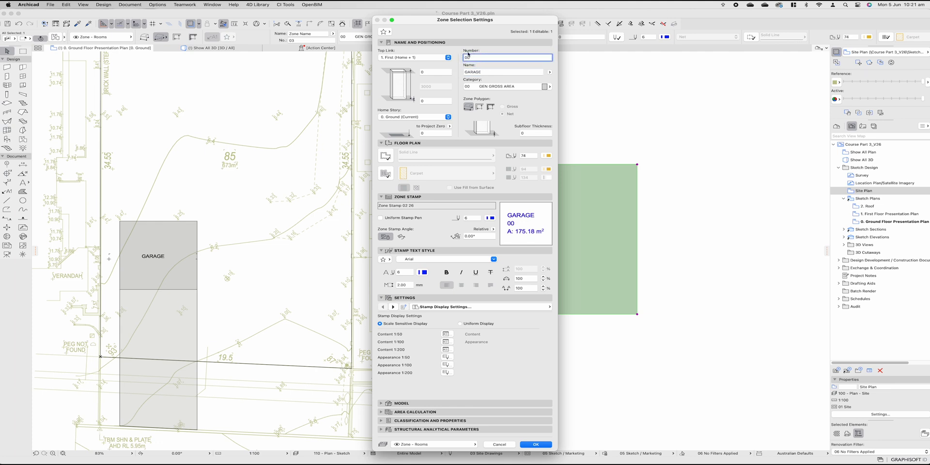
{"action": "left_click", "coordinate": [536, 445]}
Step: Remove the trial GARAGE zone from the empty area right of the site
{"action": "scroll", "coordinate": [580, 240], "scroll_direction": "up", "scroll_amount": 5}
{"action": "scroll", "coordinate": [491, 261], "scroll_direction": "down", "scroll_amount": 5}
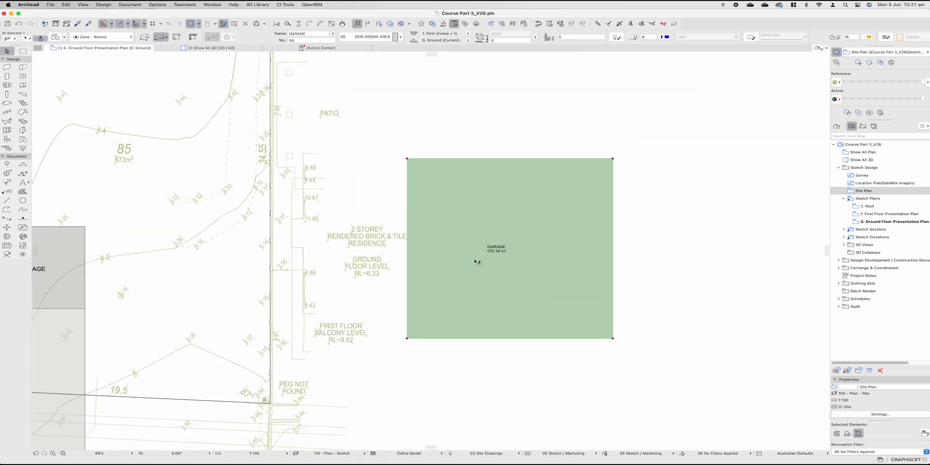
{"action": "middle_click_drag", "start_coordinate": [444, 264], "coordinate": [532, 247]}
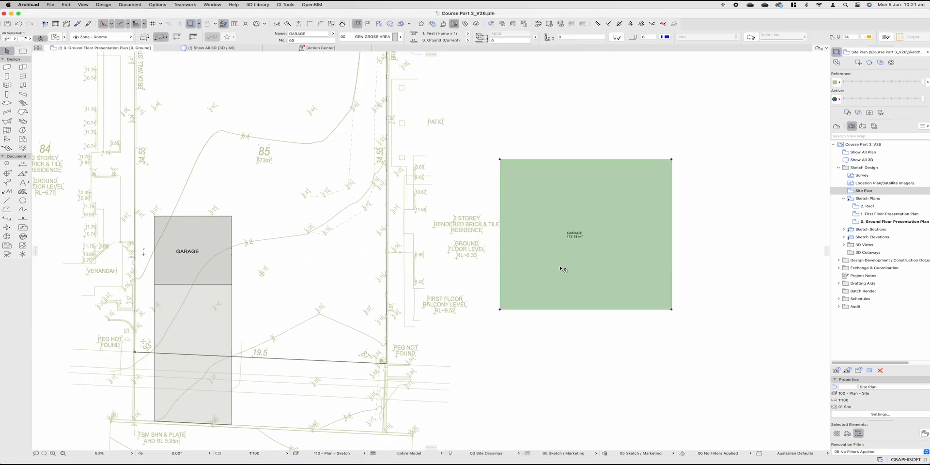
{"action": "key", "text": "Escape"}
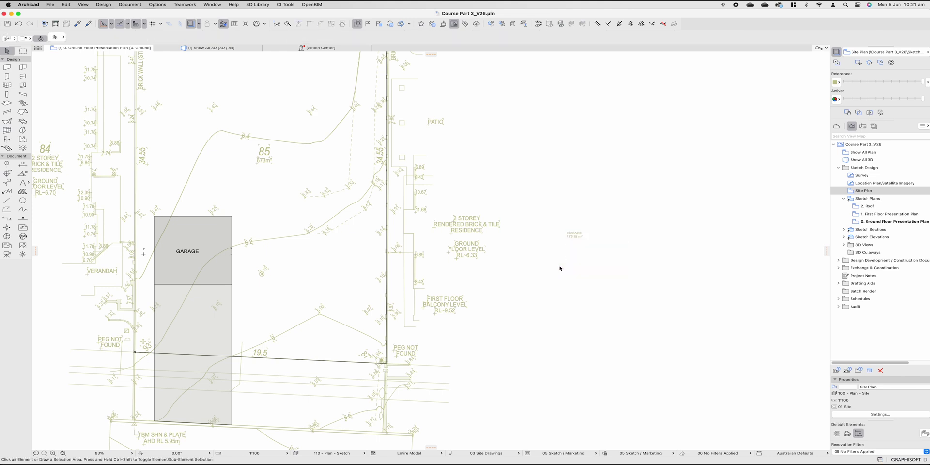
{"action": "scroll", "coordinate": [560, 269], "scroll_direction": "left", "scroll_amount": 5}
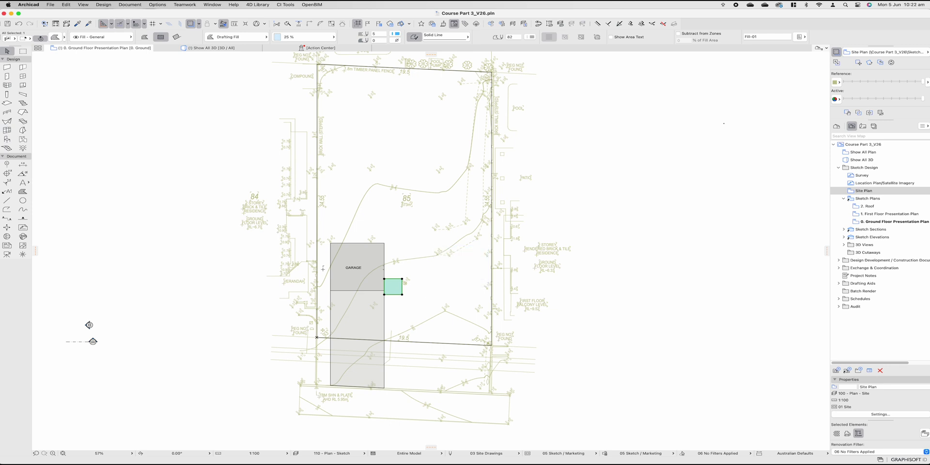
{"action": "key", "text": "Escape"}
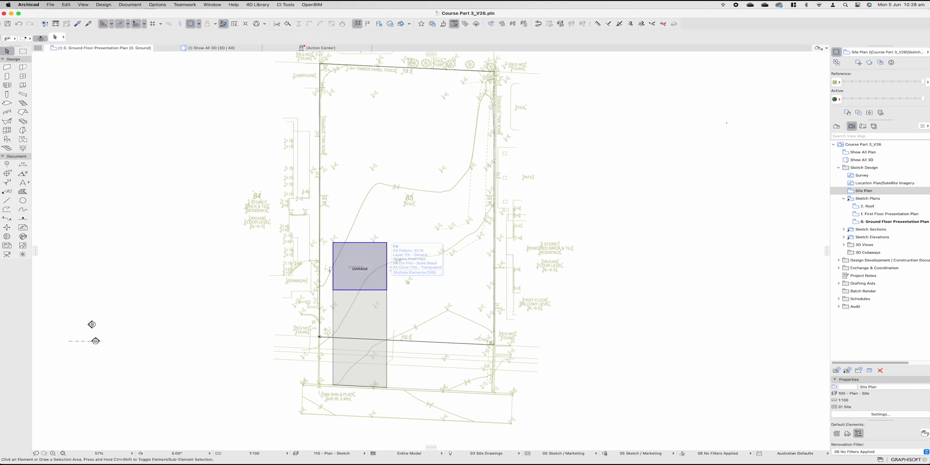
Step: Draw a 2500 × 2500 mm fill from the garage's front right corner, reusing the garage fill settings with blue fill pen 5
{"action": "left_click", "coordinate": [386, 278], "text": "alt"}
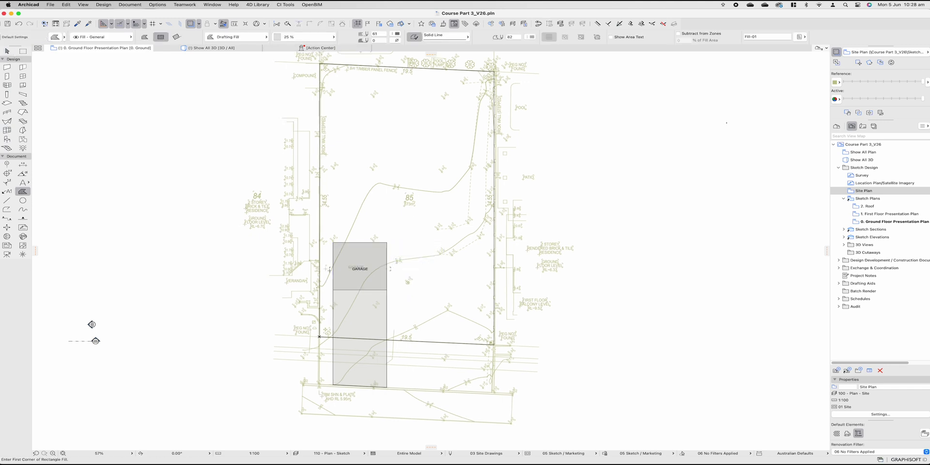
{"action": "left_click", "coordinate": [396, 34]}
{"action": "left_click", "coordinate": [427, 33]}
{"action": "left_click", "coordinate": [386, 290]}
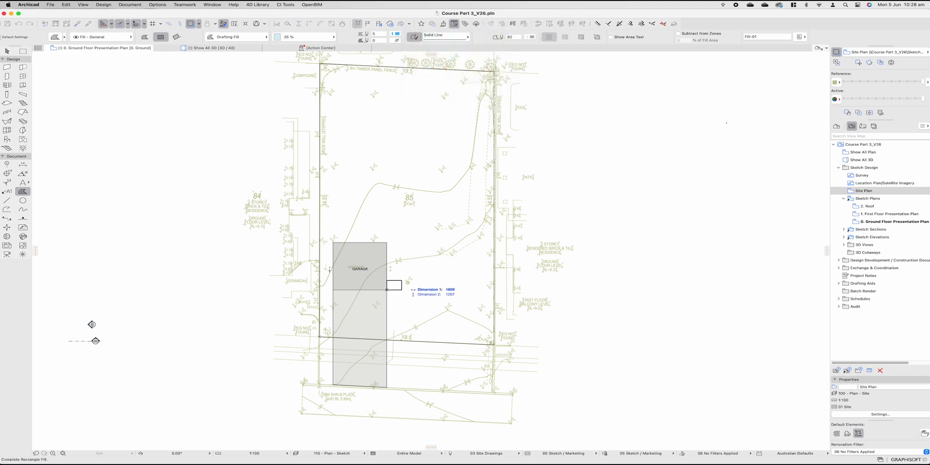
{"action": "type", "text": "2500"}
{"action": "key", "text": "Tab"}
{"action": "type", "text": "2500"}
{"action": "key", "text": "Return"}
Step: Move the blue fill 1500 mm toward the rear along the garage's right edge
{"action": "key", "text": "w"}
{"action": "left_click", "coordinate": [398, 285]}
{"action": "key", "text": "super+d"}
{"action": "left_click", "coordinate": [396, 290]}
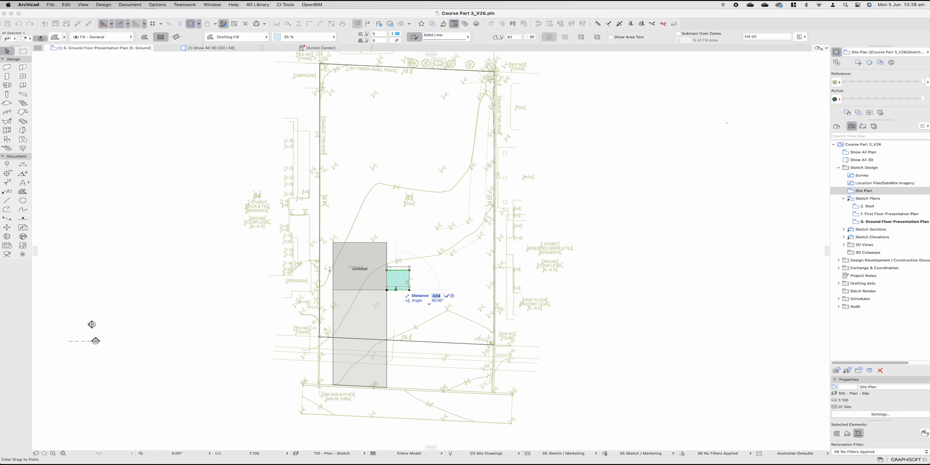
{"action": "type", "text": "10500"}
{"action": "key", "text": "Return"}
Step: Draw a 4000 × 4000 mm fill from the blue fill's front right corner, reusing its settings with orange fill pen 3
{"action": "key", "text": "Escape"}
{"action": "left_click", "coordinate": [409, 278], "text": "alt"}
{"action": "left_click", "coordinate": [409, 278]}
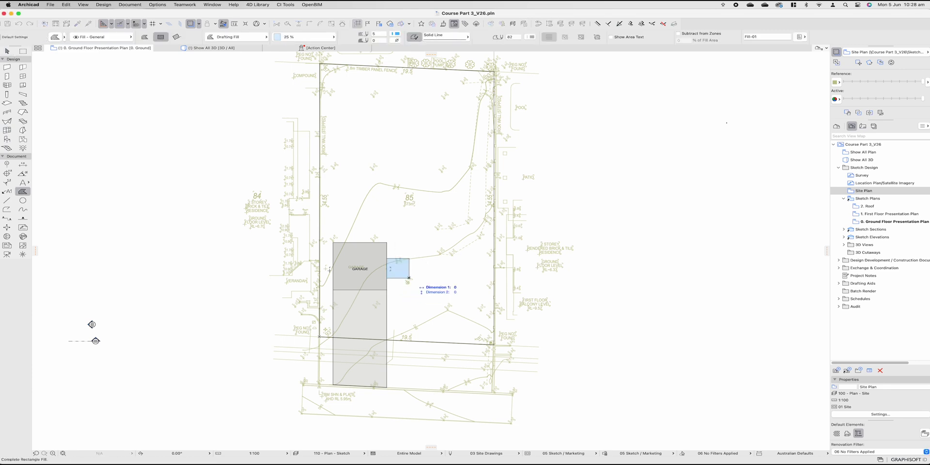
{"action": "left_click", "coordinate": [397, 33]}
{"action": "left_click", "coordinate": [415, 32]}
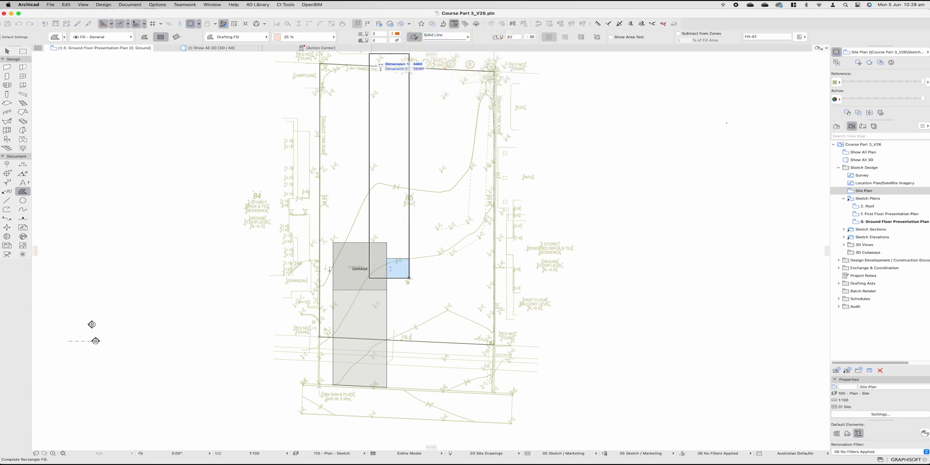
{"action": "type", "text": "40"}
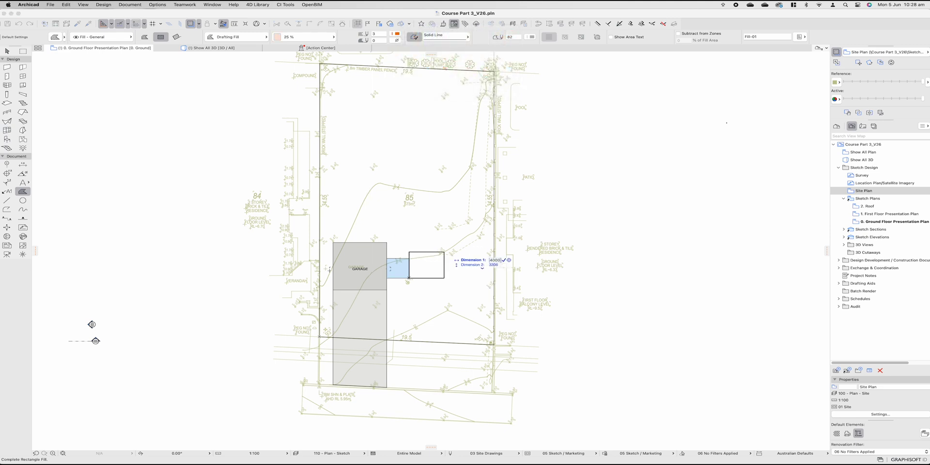
{"action": "key", "text": "Tab"}
{"action": "type", "text": "3500"}
{"action": "key", "text": "Return"}
Step: Copy the orange fill sideways by its own width so the copy adjoins its right edge
{"action": "key", "text": "Escape"}
{"action": "left_click", "coordinate": [444, 252]}
{"action": "key", "text": "super+shift+d"}
{"action": "left_click", "coordinate": [409, 278]}
{"action": "left_click", "coordinate": [445, 279]}
{"action": "key", "text": "Escape"}
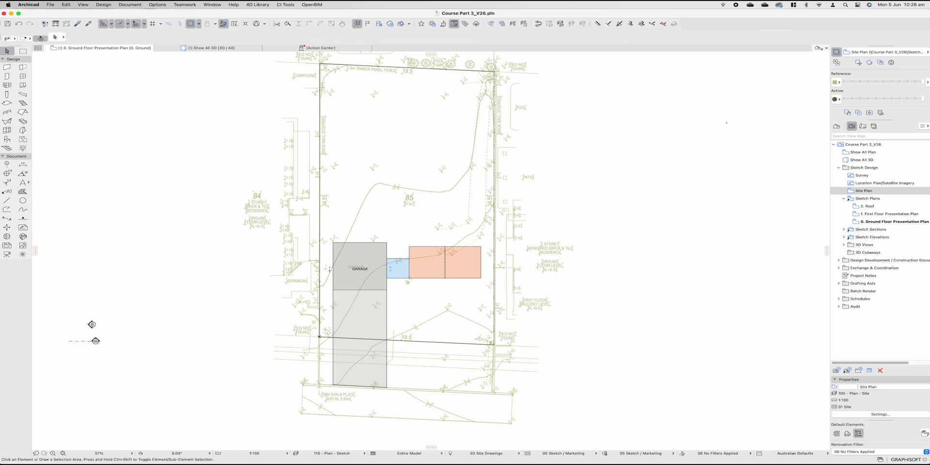
Step: Draw a 6000 × 6000 mm fill directly behind the garage from its rear left corner, reusing the orange fill settings
{"action": "middle_click_drag", "start_coordinate": [445, 262], "coordinate": [453, 266]}
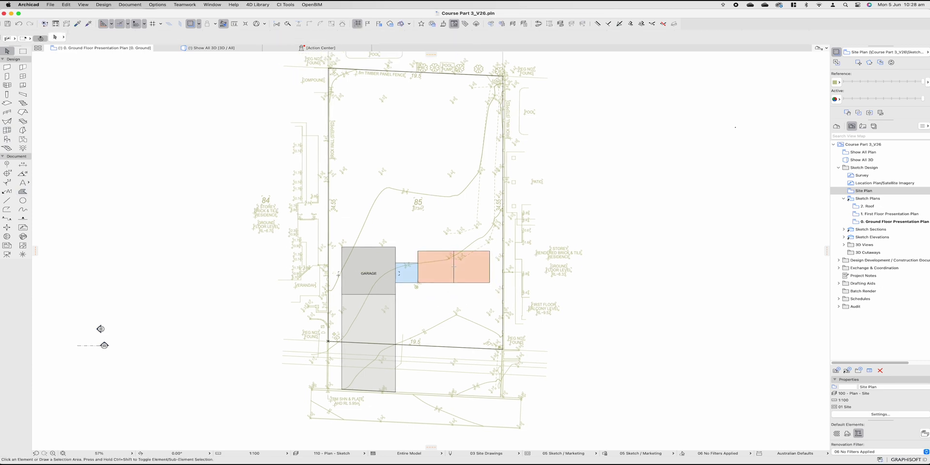
{"action": "left_click", "coordinate": [435, 282], "text": "alt"}
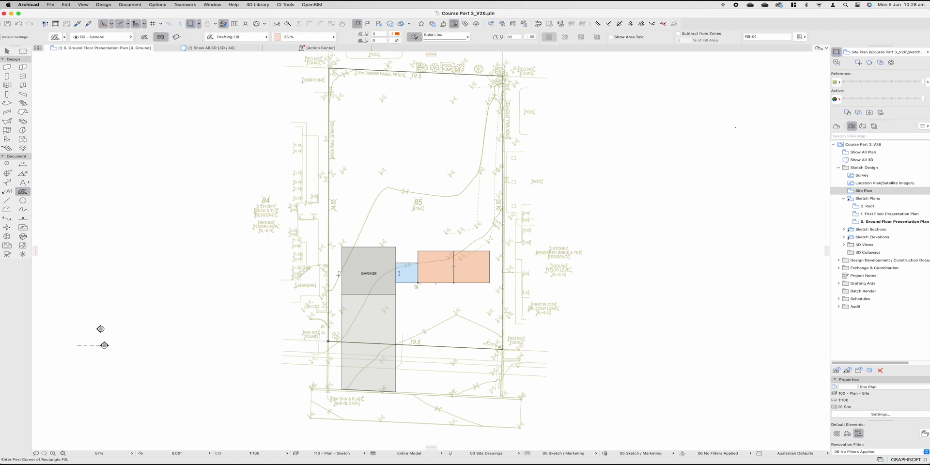
{"action": "left_click", "coordinate": [342, 247]}
{"action": "type", "text": "6000"}
{"action": "key", "text": "Tab"}
{"action": "type", "text": "600"}
{"action": "key", "text": "Return"}
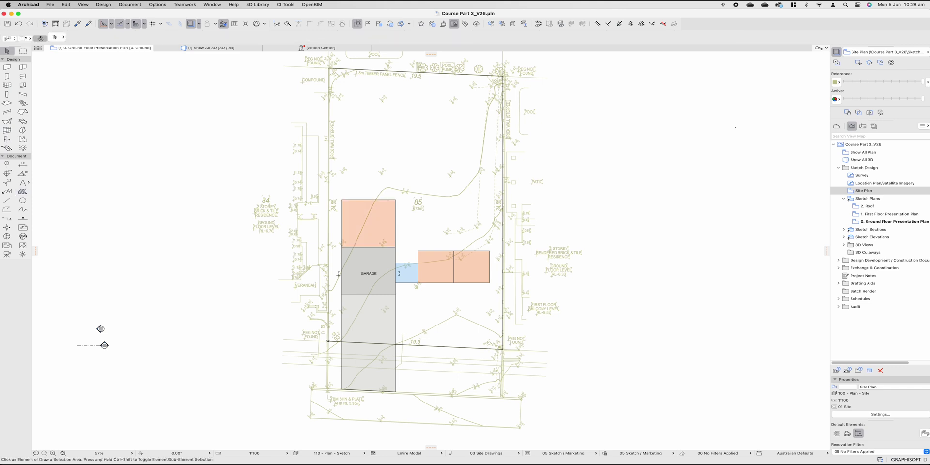
Step: Try to move the orange fill behind the garage 200 mm toward the rear, and undo the move
{"action": "left_click", "coordinate": [369, 223]}
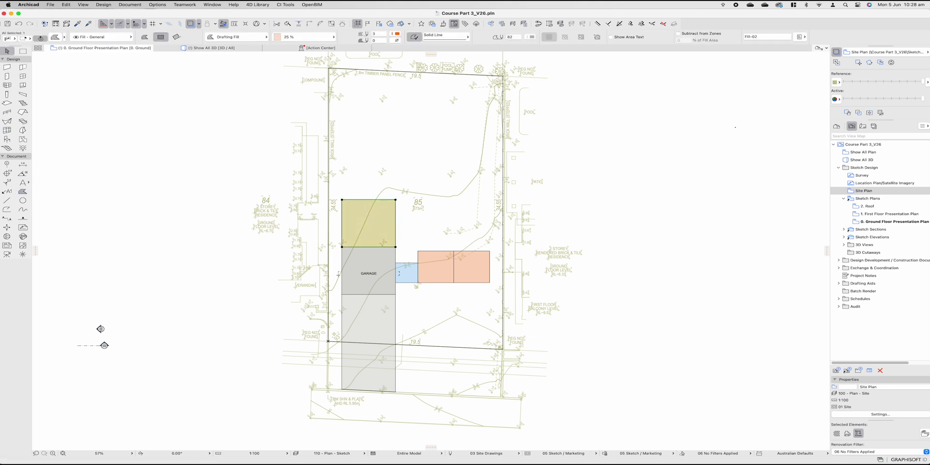
{"action": "key", "text": "super+d"}
{"action": "left_click", "coordinate": [396, 247]}
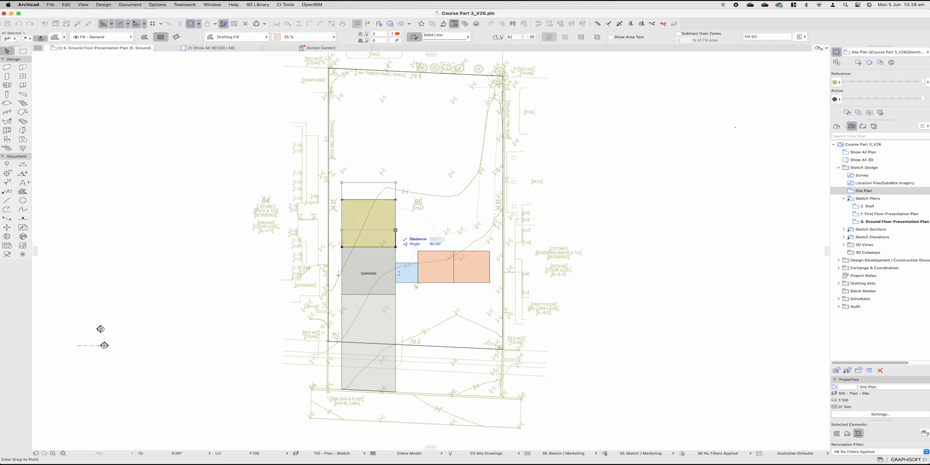
{"action": "type", "text": "200"}
{"action": "key", "text": "Return"}
{"action": "key", "text": "super+z"}
Step: Move the orange fill behind the garage 2000 mm toward the rear to leave a gap
{"action": "key", "text": "super+d"}
{"action": "left_click", "coordinate": [395, 248]}
{"action": "type", "text": "2"}
{"action": "key", "text": "Return"}
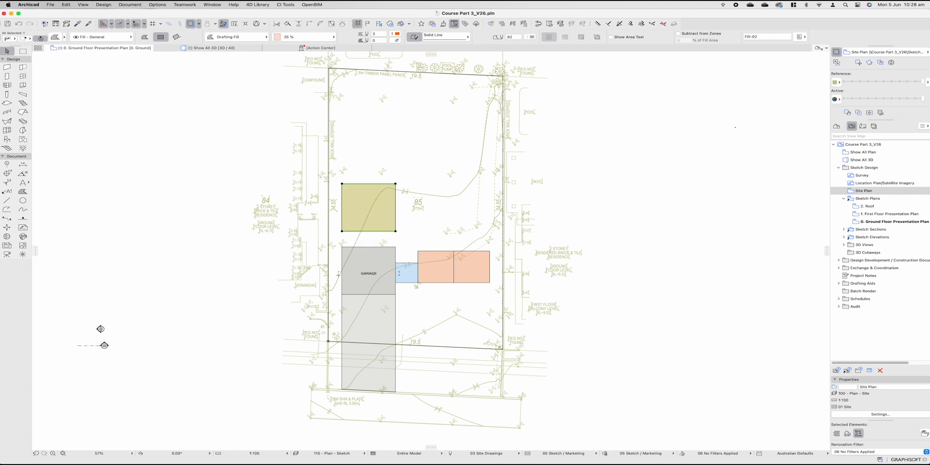
{"action": "key", "text": "Escape"}
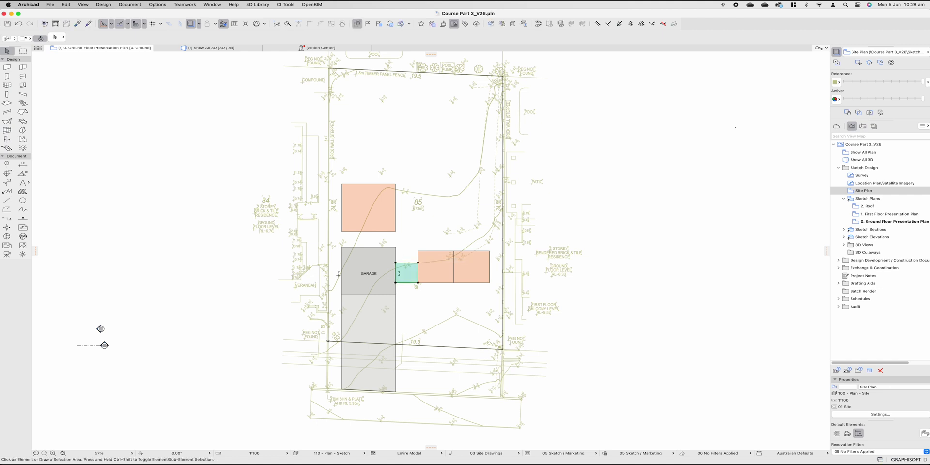
Step: Try placing multiple copies of the blue fill across the empty area beside the site
{"action": "left_click", "coordinate": [418, 285]}
{"action": "key", "text": "super+d"}
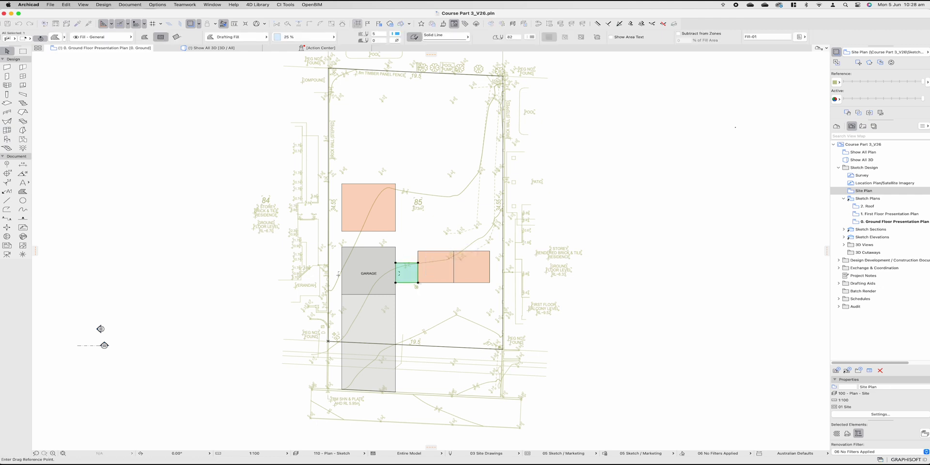
{"action": "left_click", "coordinate": [418, 282]}
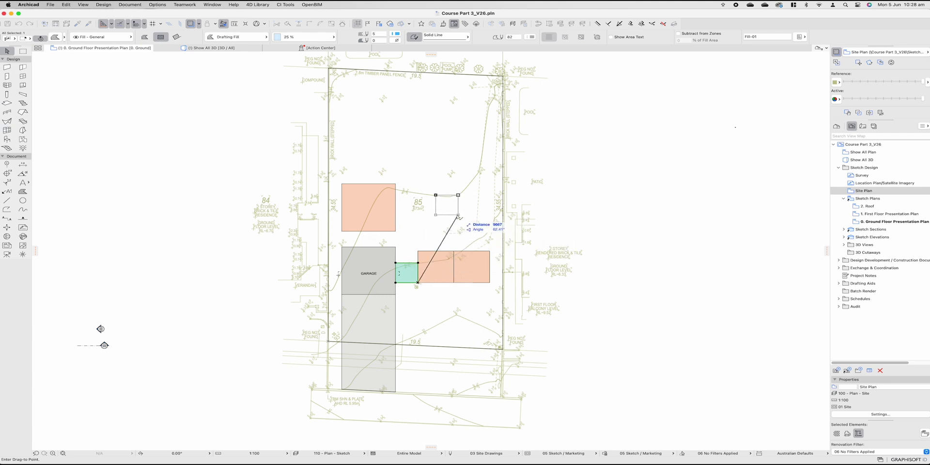
{"action": "key", "text": "alt"}
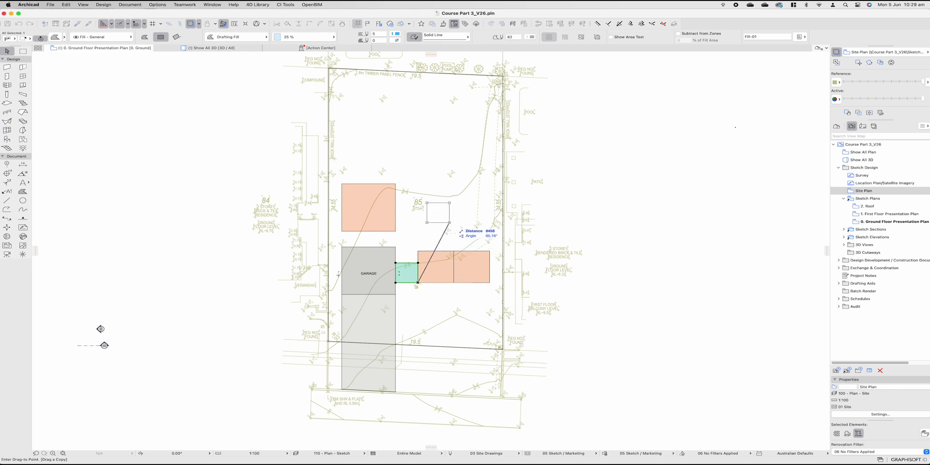
{"action": "key", "text": "alt"}
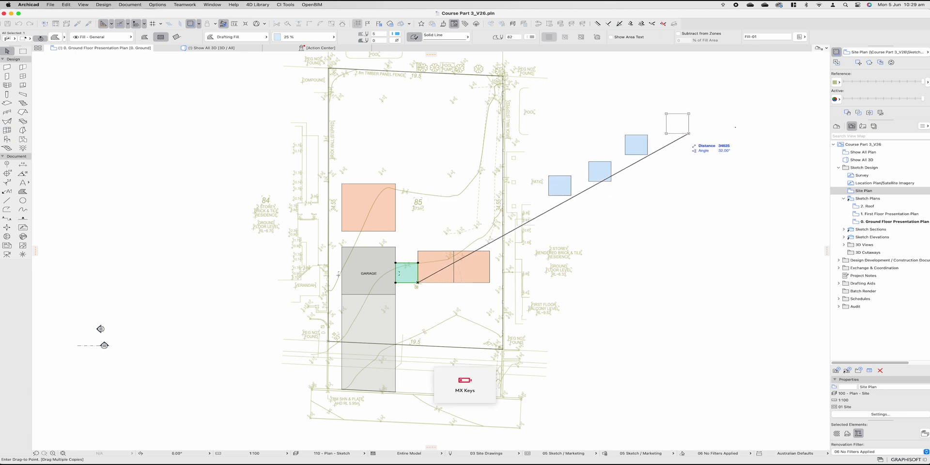
{"action": "left_click", "coordinate": [728, 110]}
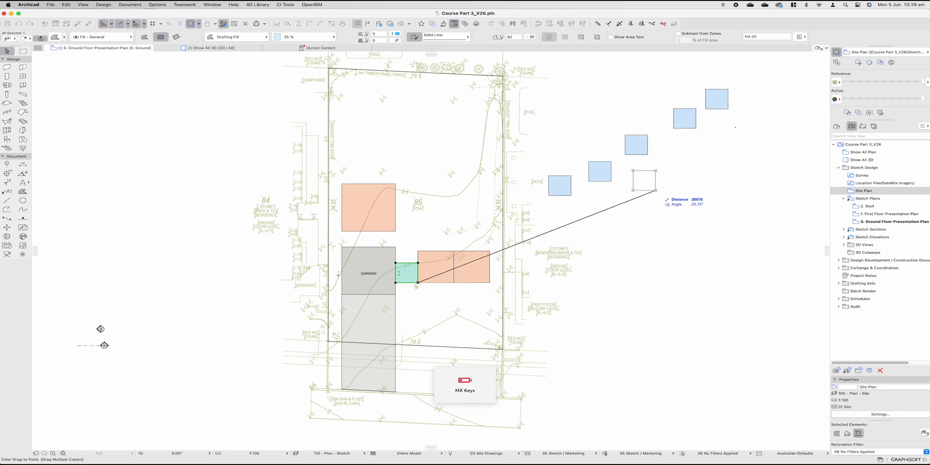
{"action": "key", "text": "Escape"}
Step: Delete all the trial copies of the blue fill beside the site
{"action": "left_click_drag", "start_coordinate": [729, 207], "coordinate": [589, 84]}
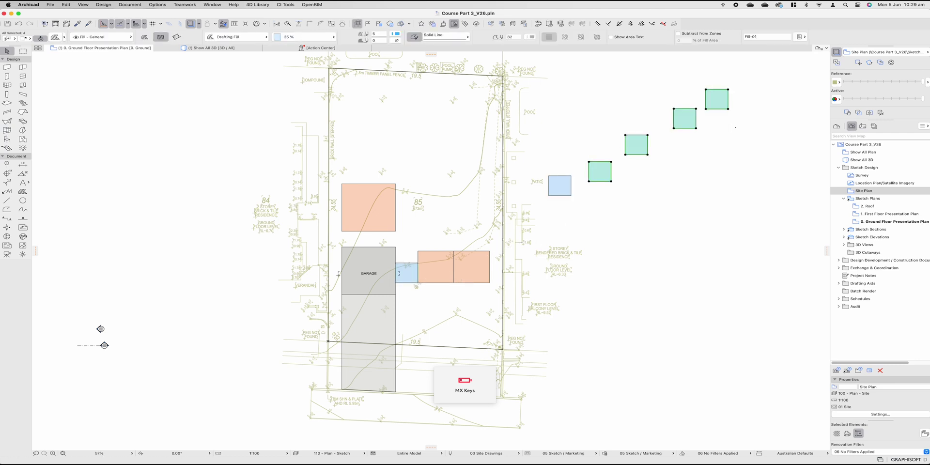
{"action": "key", "text": "Delete"}
{"action": "left_click", "coordinate": [560, 185]}
{"action": "key", "text": "Delete"}
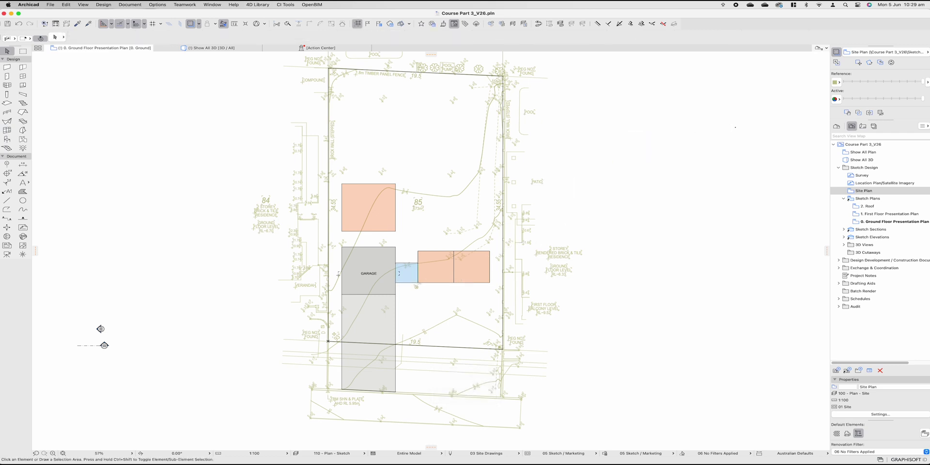
Step: Copy the blue fill twice, stacking the copies directly behind the outer front orange fill and flush with its outer side
{"action": "left_click", "coordinate": [399, 274]}
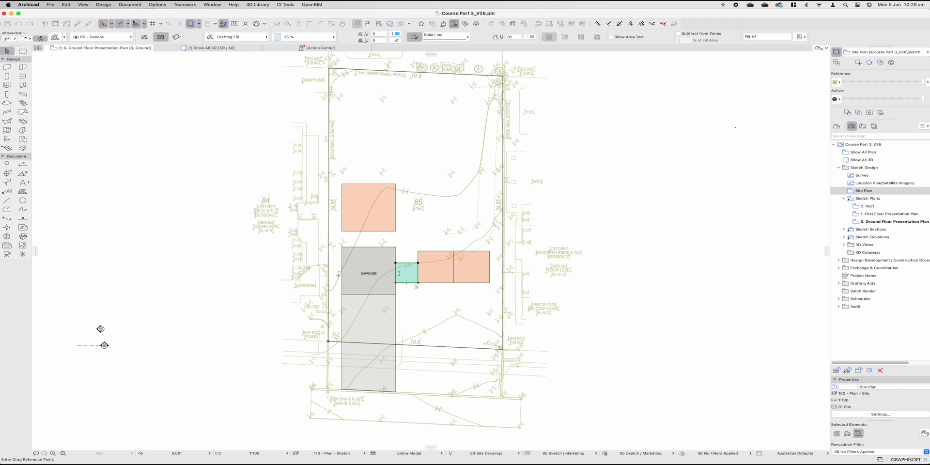
{"action": "left_click", "coordinate": [417, 282]}
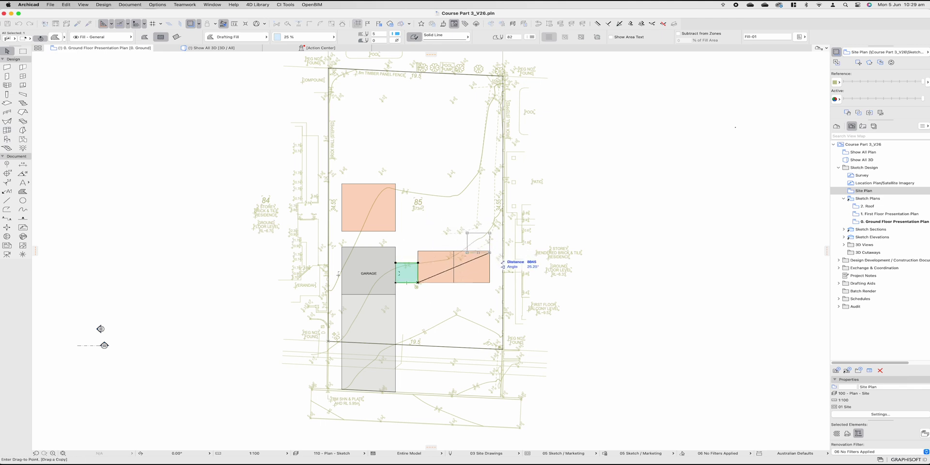
{"action": "left_click", "coordinate": [489, 251]}
{"action": "key", "text": "Escape"}
{"action": "left_click", "coordinate": [489, 251]}
{"action": "key", "text": "shift+super+d"}
{"action": "left_click", "coordinate": [490, 251]}
{"action": "left_click", "coordinate": [490, 231]}
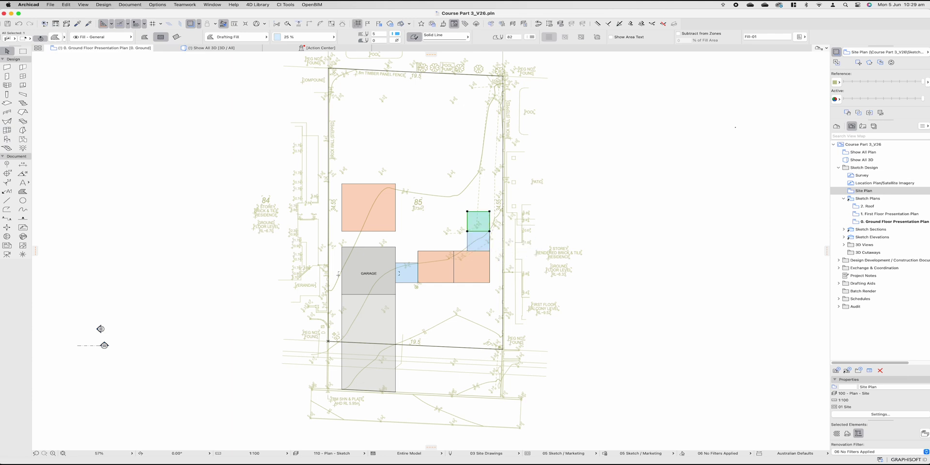
Step: Widen the rearmost blue fill 1000 mm toward the garage side, and extend it to line up with the joint between the front orange fills
{"action": "left_click", "coordinate": [467, 221]}
{"action": "type", "text": "1000"}
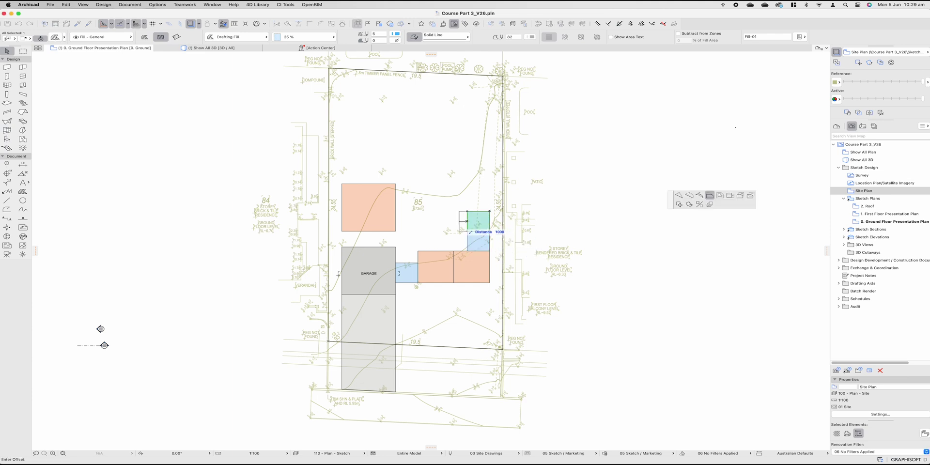
{"action": "key", "text": "Return"}
{"action": "key", "text": "Escape"}
{"action": "left_click", "coordinate": [458, 220]}
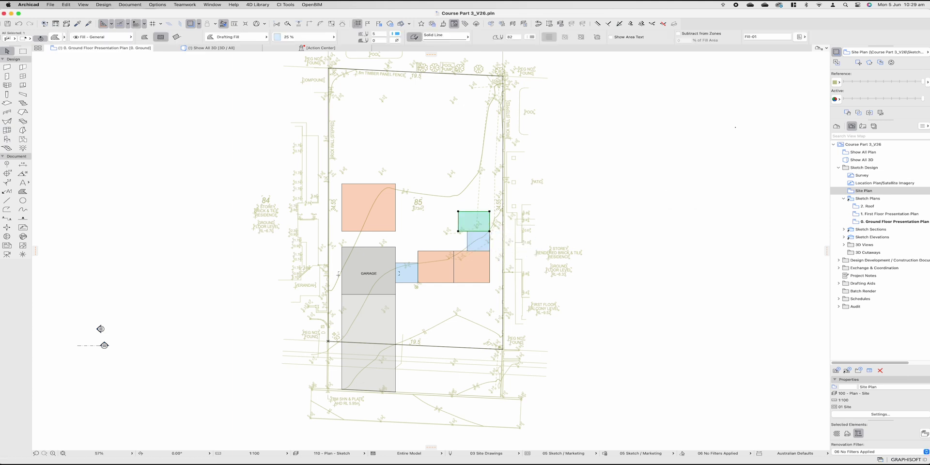
{"action": "left_click", "coordinate": [457, 220]}
{"action": "left_click", "coordinate": [454, 219]}
Step: Copy an orange bedroom-sized fill beside the rearmost blue fill, leaving a 1500 mm gap to the front orange fills
{"action": "left_click", "coordinate": [489, 282]}
{"action": "key", "text": "super+shift+d"}
{"action": "left_click", "coordinate": [489, 282]}
{"action": "left_click", "coordinate": [454, 231]}
{"action": "key", "text": "super+d"}
{"action": "left_click", "coordinate": [454, 231]}
{"action": "type", "text": "r1500-"}
{"action": "key", "text": "Return"}
Step: Add a rectangle to the rearmost blue fill, filling the notch down to the front edge of the adjoining orange fill
{"action": "left_click", "coordinate": [471, 211]}
{"action": "left_click", "coordinate": [471, 212]}
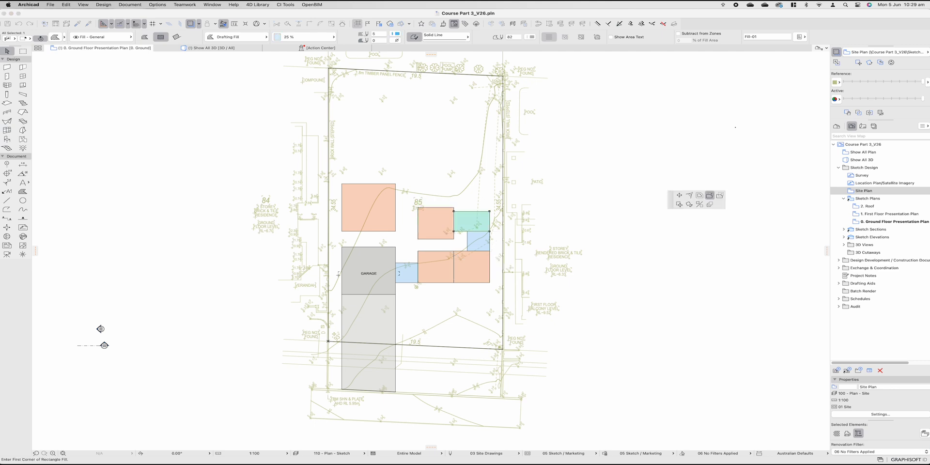
{"action": "scroll", "coordinate": [479, 232], "scroll_direction": "up", "scroll_amount": 5}
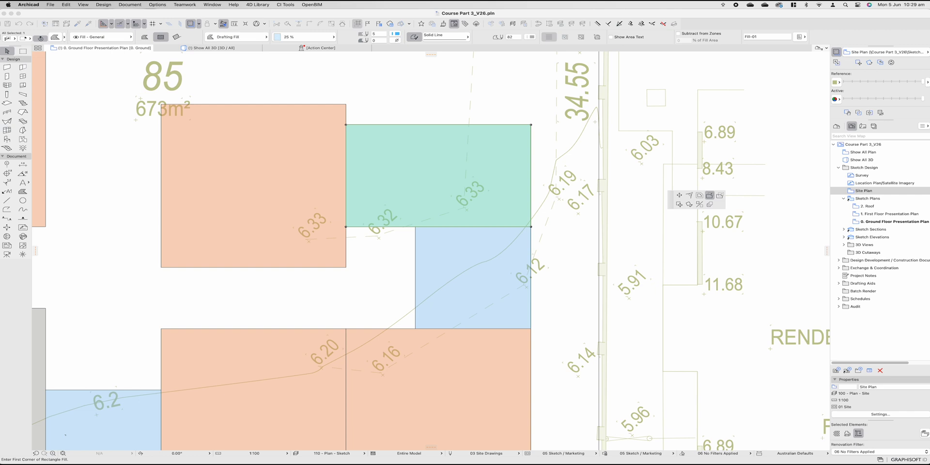
{"action": "left_click", "coordinate": [415, 226]}
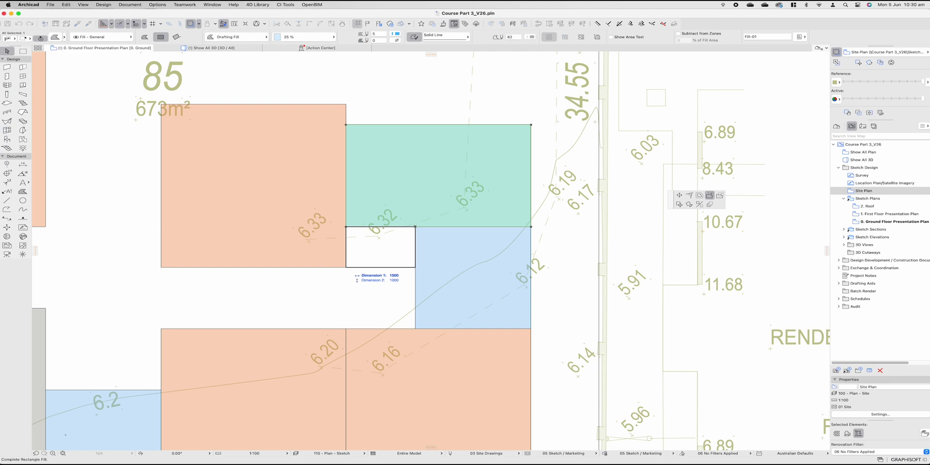
{"action": "left_click", "coordinate": [416, 226]}
{"action": "scroll", "coordinate": [453, 243], "scroll_direction": "down", "scroll_amount": 5}
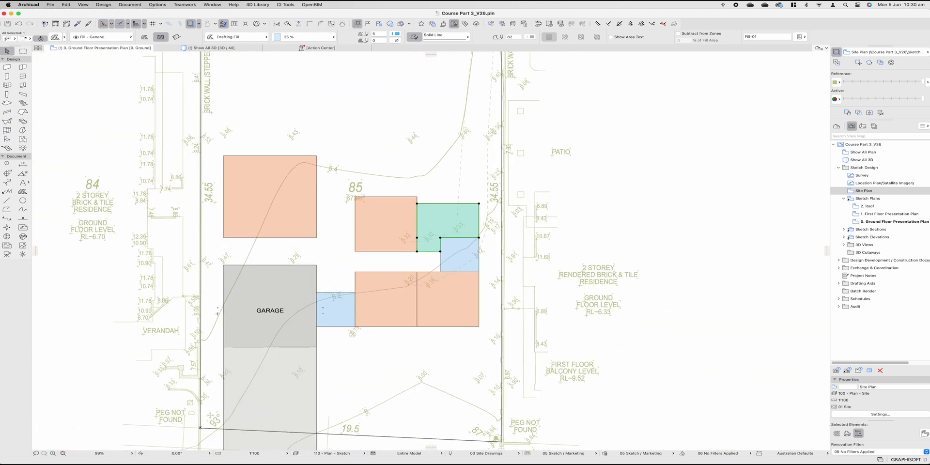
{"action": "key", "text": "Escape"}
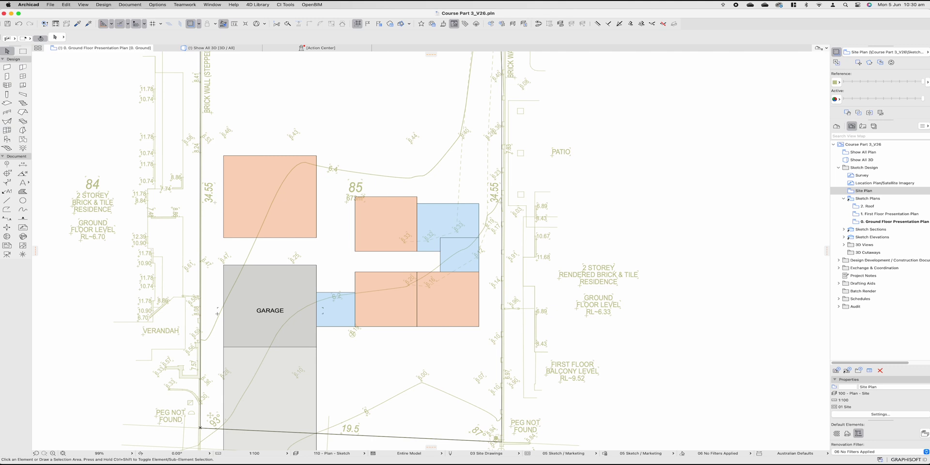
{"action": "middle_click_drag", "start_coordinate": [431, 251], "coordinate": [467, 242]}
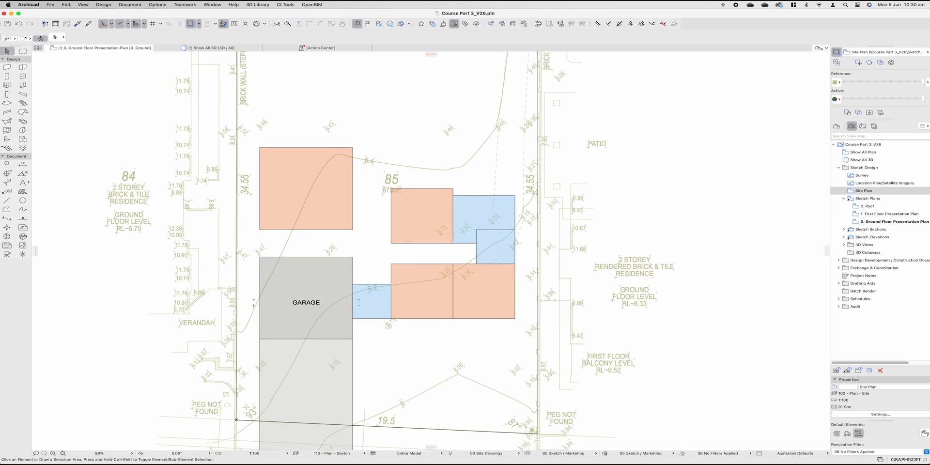
{"action": "scroll", "coordinate": [432, 279], "scroll_direction": "down", "scroll_amount": 2}
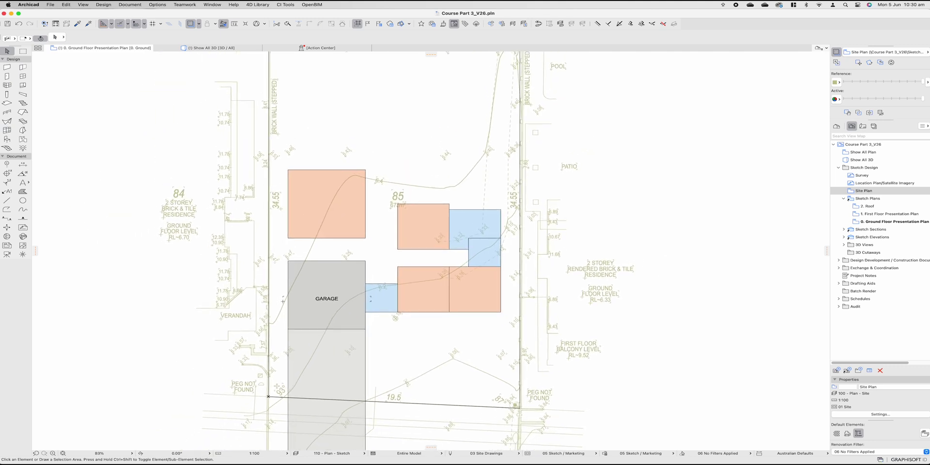
Step: Copy the GARAGE label onto the orange fill behind the garage and change its text to GAMES
{"action": "left_click", "coordinate": [328, 299]}
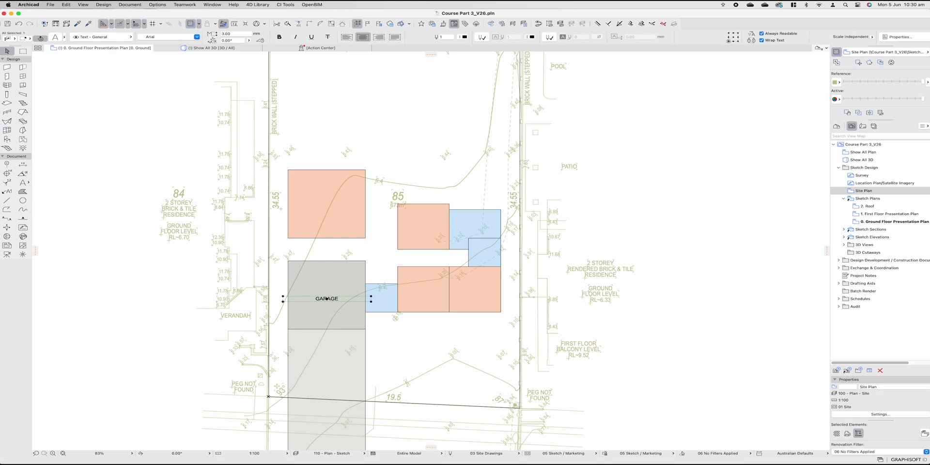
{"action": "key", "text": "super+shift+d"}
{"action": "left_click", "coordinate": [327, 299]}
{"action": "left_click", "coordinate": [327, 209]}
{"action": "double_click", "coordinate": [327, 206]}
{"action": "type", "text": "GAMES"}
{"action": "key", "text": "Escape"}
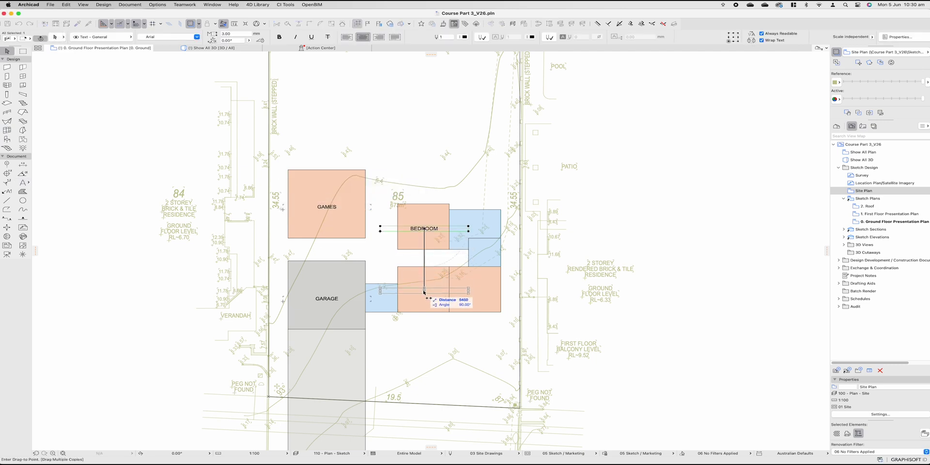
Step: Copy the BEDROOM label onto both front orange fills, and label the small blue fill behind them BATH
{"action": "left_click", "coordinate": [427, 293]}
{"action": "left_click", "coordinate": [477, 293]}
{"action": "left_click", "coordinate": [489, 255]}
{"action": "double_click", "coordinate": [489, 256]}
{"action": "type", "text": "BATH"}
{"action": "key", "text": "Escape"}
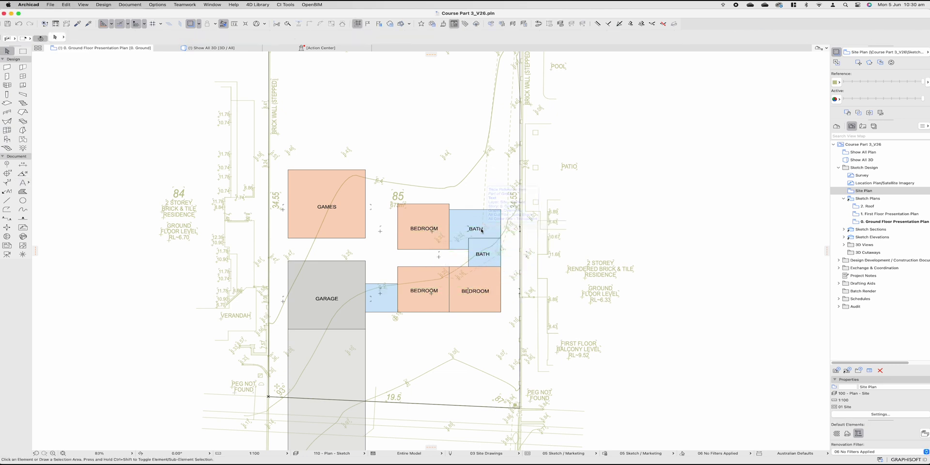
Step: Change the label on the rearmost blue fill to LAUNDRY
{"action": "scroll", "coordinate": [484, 229], "scroll_direction": "up", "scroll_amount": 5}
{"action": "left_click", "coordinate": [487, 230]}
{"action": "double_click", "coordinate": [487, 230]}
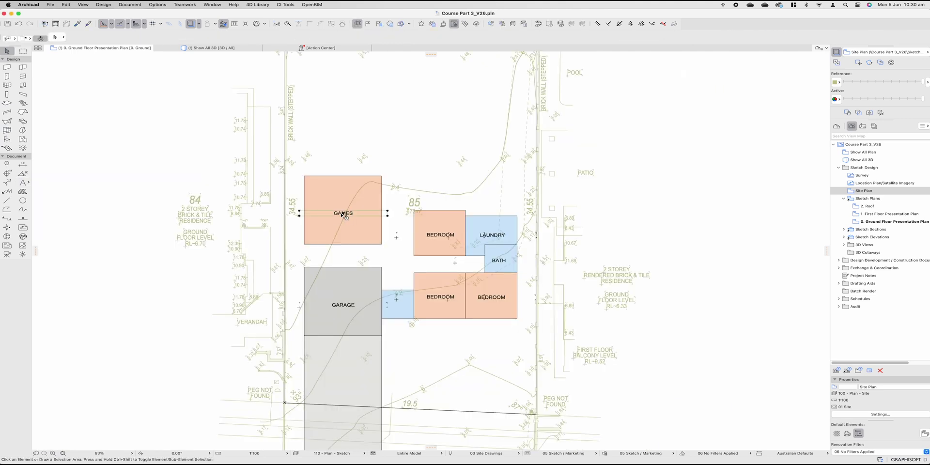
Step: Copy the GAMES label into the gap between the games room and the garage and change its text to STAIRS
{"action": "left_click_drag", "start_coordinate": [343, 214], "coordinate": [353, 255]}
{"action": "double_click", "coordinate": [354, 256]}
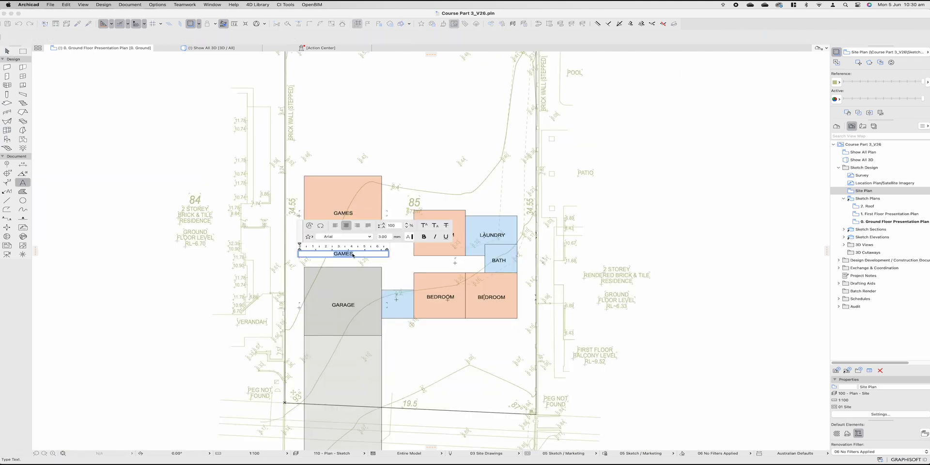
{"action": "type", "text": "STAIRS"}
{"action": "left_click", "coordinate": [390, 275]}
{"action": "key", "text": "Escape"}
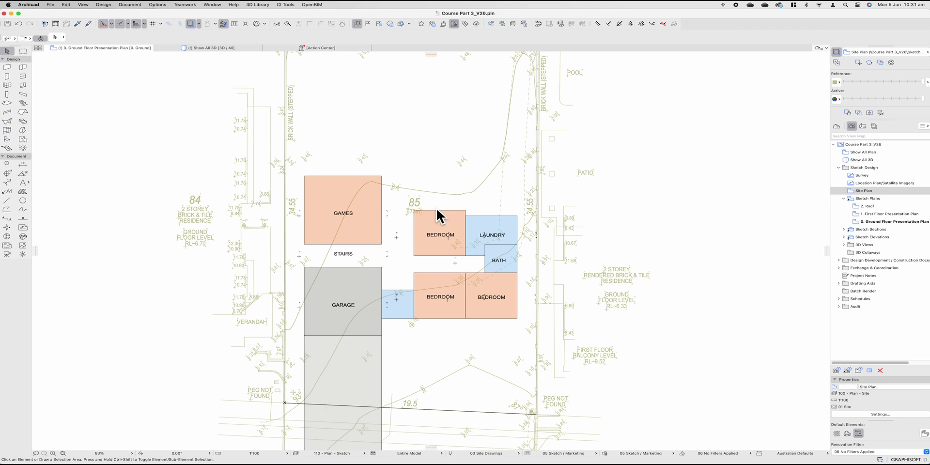
{"action": "scroll", "coordinate": [395, 237], "scroll_direction": "down", "scroll_amount": 2}
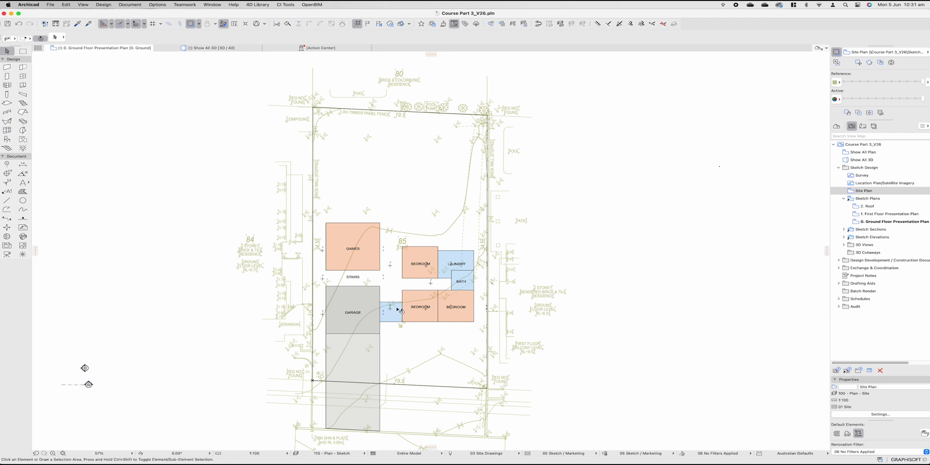
{"action": "scroll", "coordinate": [400, 312], "scroll_direction": "up", "scroll_amount": 2}
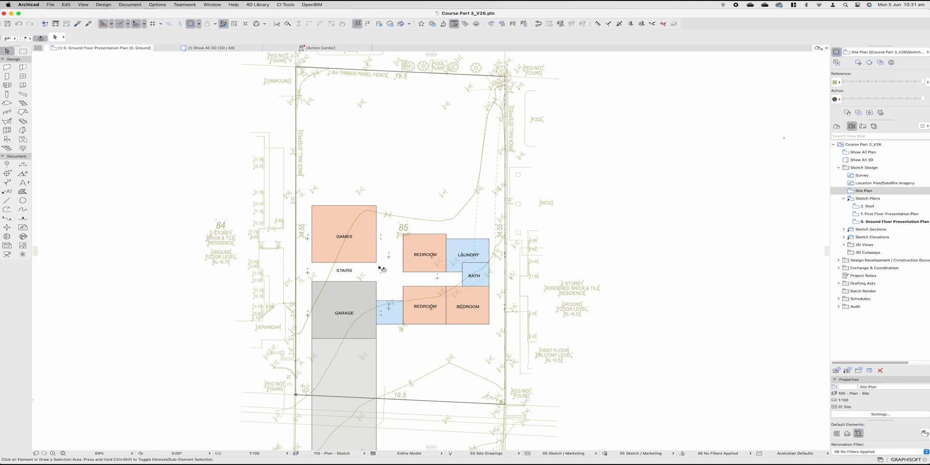
{"action": "scroll", "coordinate": [388, 279], "scroll_direction": "down", "scroll_amount": 3}
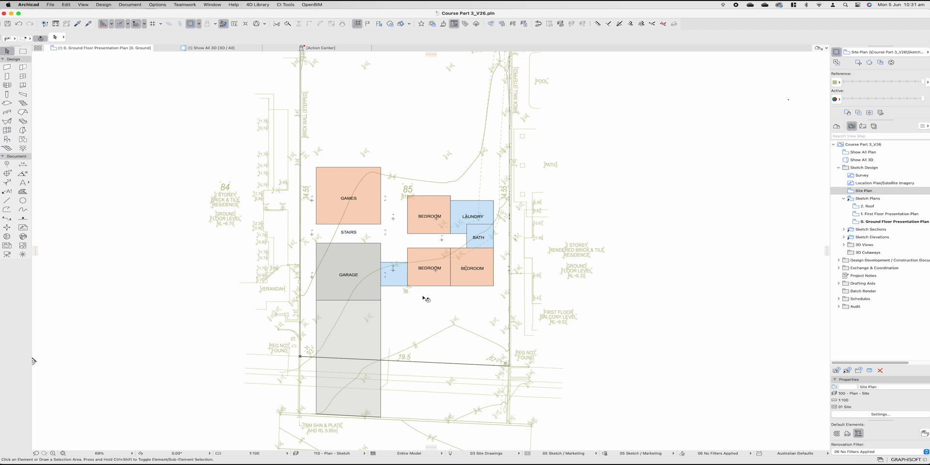
{"action": "scroll", "coordinate": [431, 307], "scroll_direction": "left", "scroll_amount": 2}
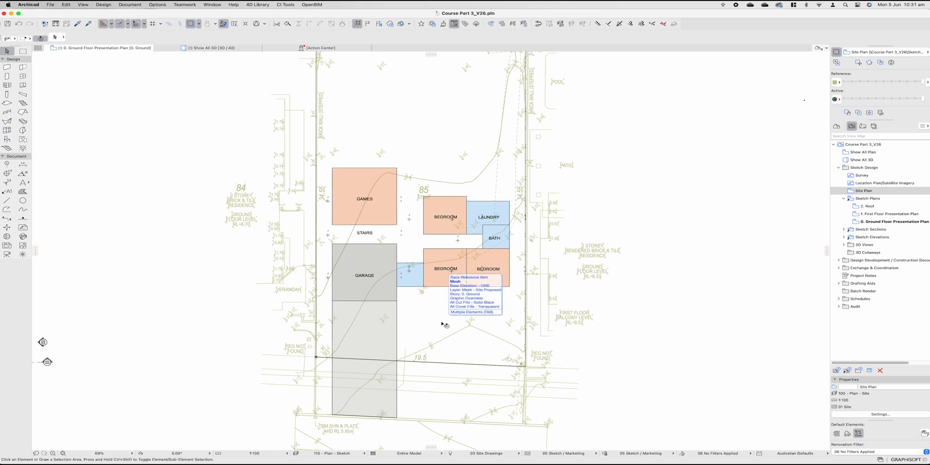
Step: In the storey settings, rename the Ground storey as GROUND FLOOR and set its height to next to 2745
{"action": "key", "text": "super+7"}
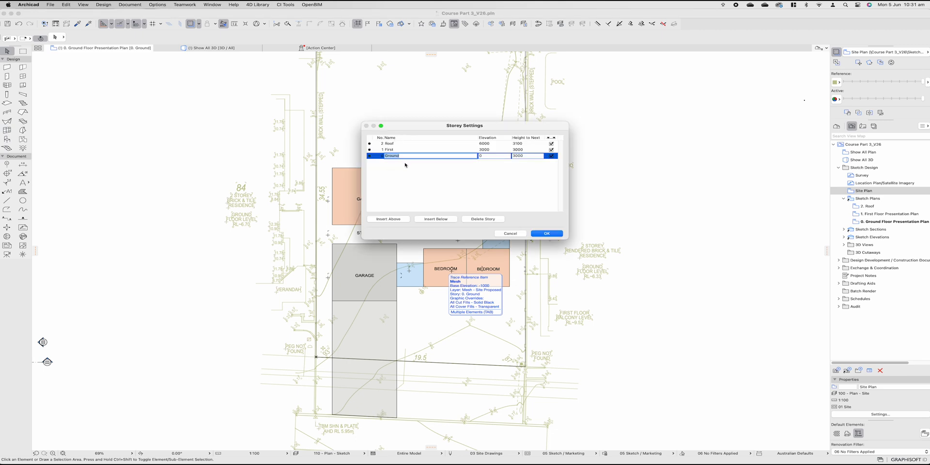
{"action": "type", "text": "GROUND FLOOR"}
{"action": "left_click", "coordinate": [533, 154]}
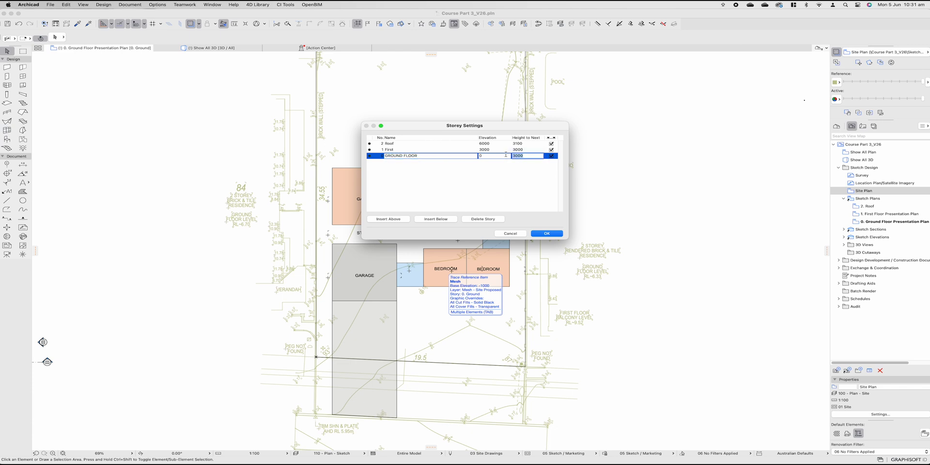
{"action": "type", "text": "274455"}
{"action": "left_click", "coordinate": [515, 154]}
Step: Rename the First storey as GROUND CEILING and set its height to next to 300
{"action": "left_click", "coordinate": [399, 150]}
{"action": "double_click", "coordinate": [399, 149]}
{"action": "type", "text": "GROUND CEILING"}
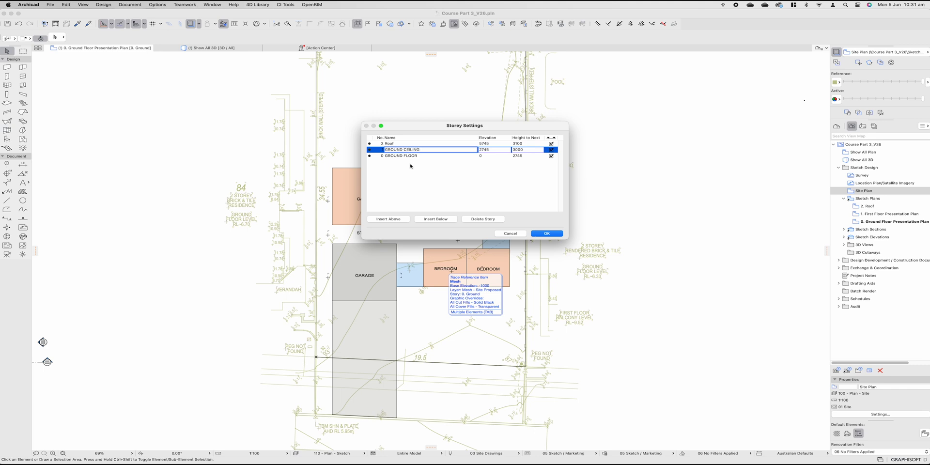
{"action": "key", "text": "super+a"}
{"action": "double_click", "coordinate": [533, 149]}
{"action": "type", "text": "30"}
{"action": "key", "text": "Return"}
Step: Rename the Roof storey as FIRST FLOOR and set its height to next to 2745
{"action": "left_click", "coordinate": [391, 143]}
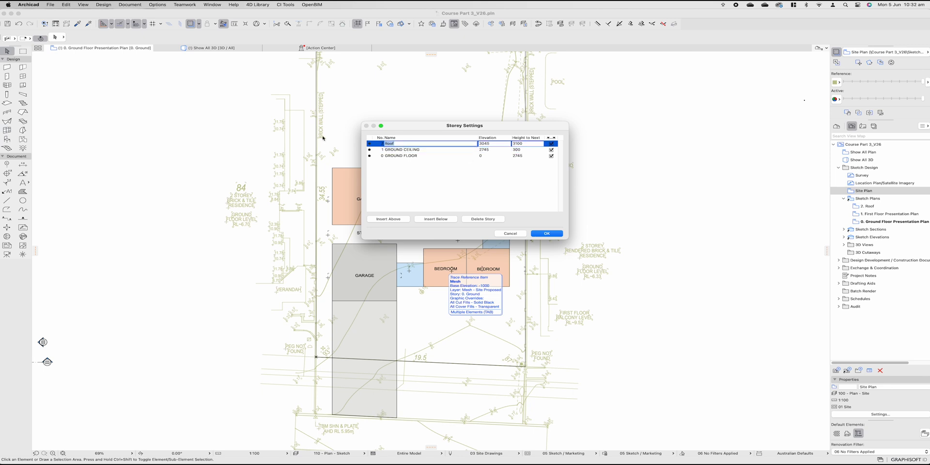
{"action": "type", "text": "FIRST FLOOR"}
{"action": "key", "text": "Tab"}
{"action": "key", "text": "Tab"}
{"action": "type", "text": "2"}
{"action": "key", "text": "Tab"}
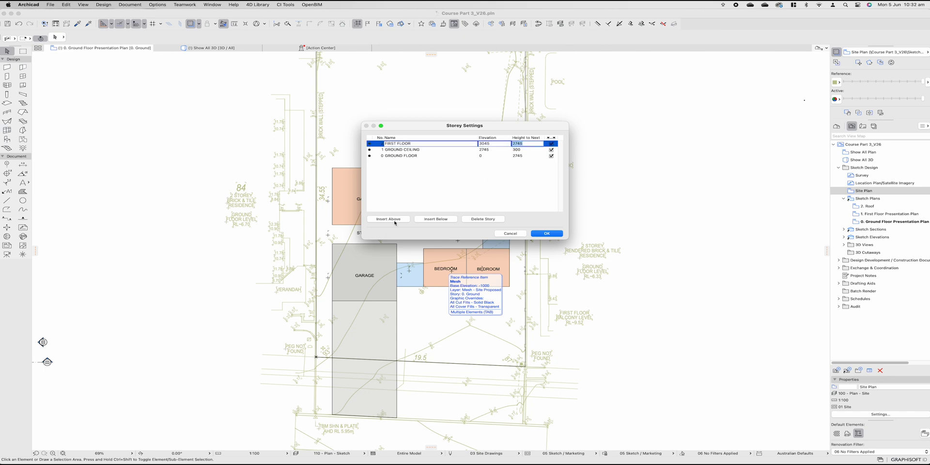
Step: Insert a storey named FIRST CEILING above FIRST FLOOR and set its height to next to 300
{"action": "left_click", "coordinate": [395, 220]}
{"action": "type", "text": "FIRST CEILING"}
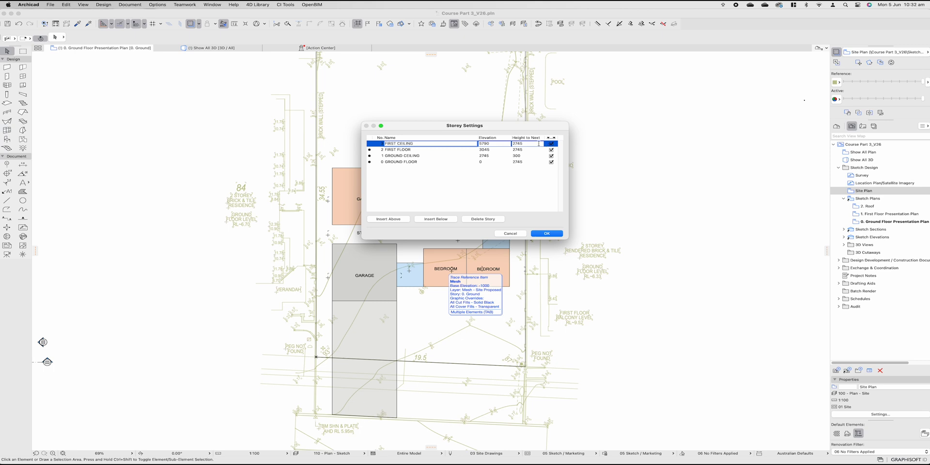
{"action": "left_click", "coordinate": [534, 144]}
{"action": "type", "text": "300"}
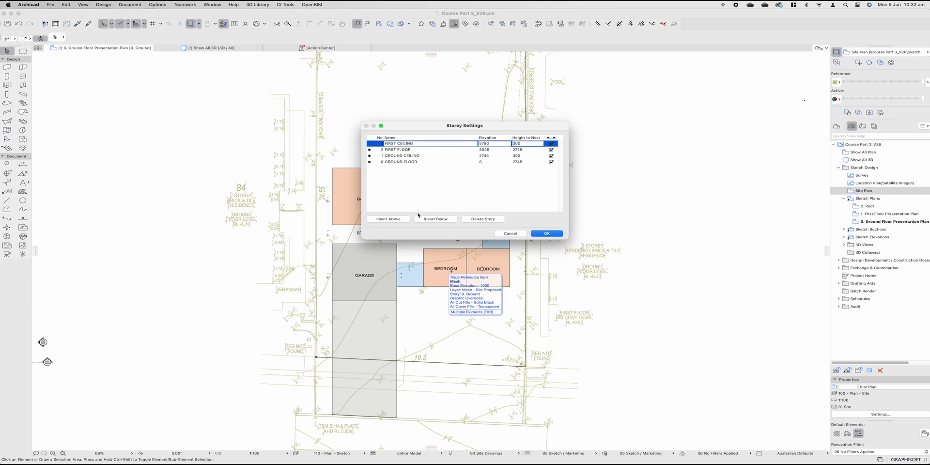
Step: Insert a storey named ROOF PLAN above FIRST CEILING and set its height to next to 600
{"action": "left_click", "coordinate": [404, 219]}
{"action": "type", "text": "ROOF PLA"}
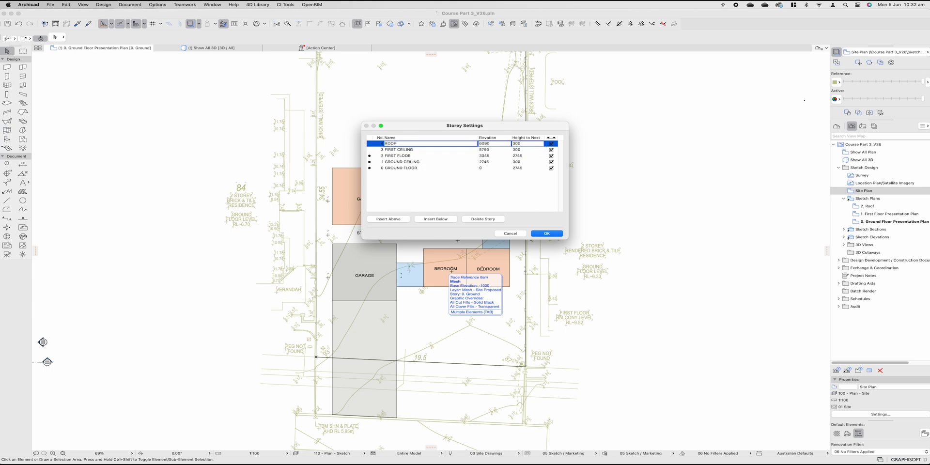
{"action": "key", "text": "Tab"}
{"action": "key", "text": "Tab"}
{"action": "type", "text": "60"}
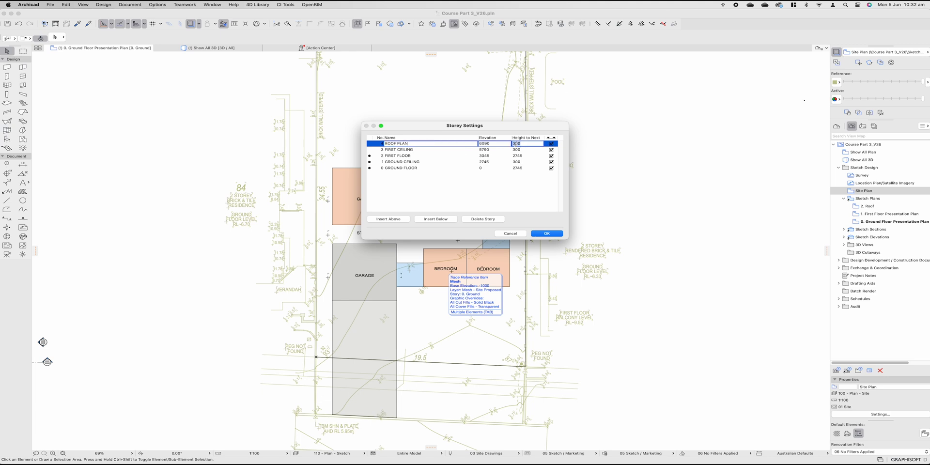
{"action": "type", "text": "0"}
Step: Insert a storey named FOOTING below GROUND FLOOR with elevation -172 and apply the storey settings
{"action": "left_click", "coordinate": [425, 168]}
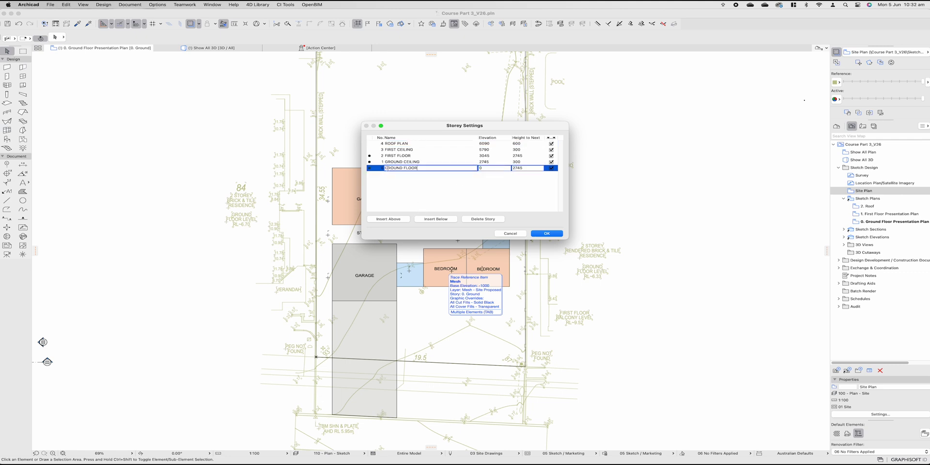
{"action": "left_click", "coordinate": [428, 219]}
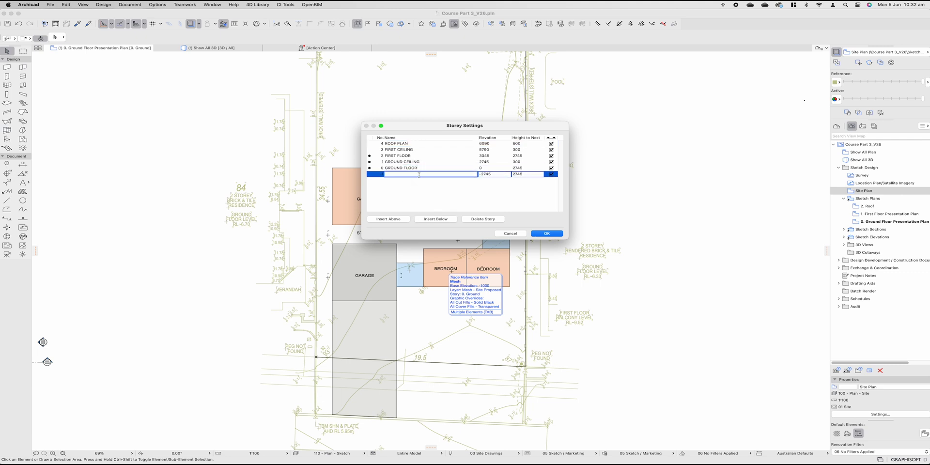
{"action": "type", "text": "FOOTING"}
{"action": "key", "text": "Tab"}
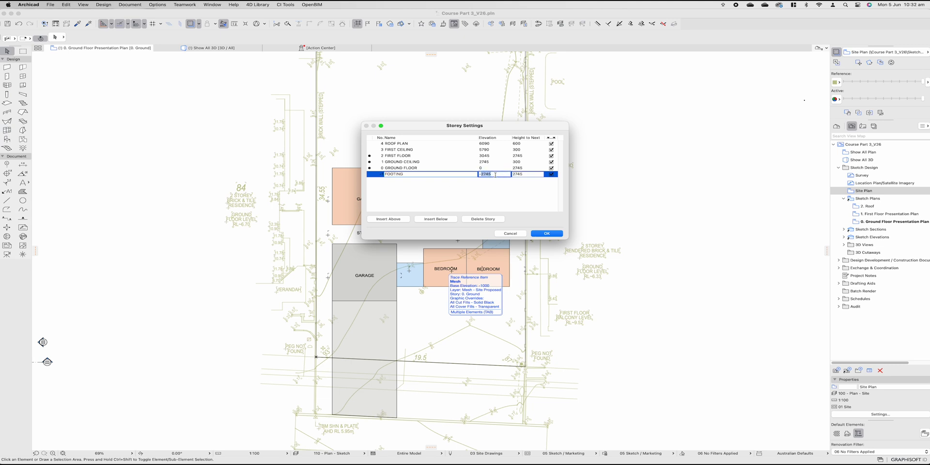
{"action": "type", "text": "-172"}
{"action": "key", "text": "Return"}
{"action": "left_click", "coordinate": [546, 234]}
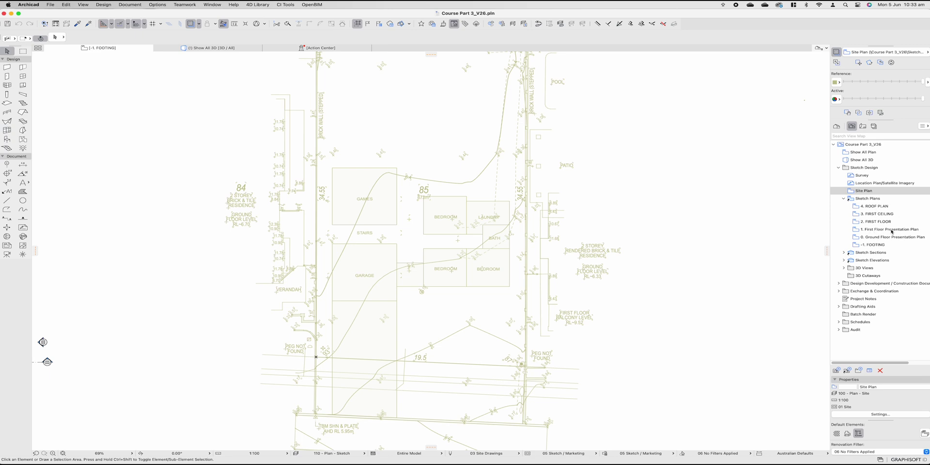
Step: Rename the Ground Floor Presentation Plan view as GROUND FLOOR and the First Floor Presentation Plan view as GROUND CEILING
{"action": "right_click", "coordinate": [880, 239]}
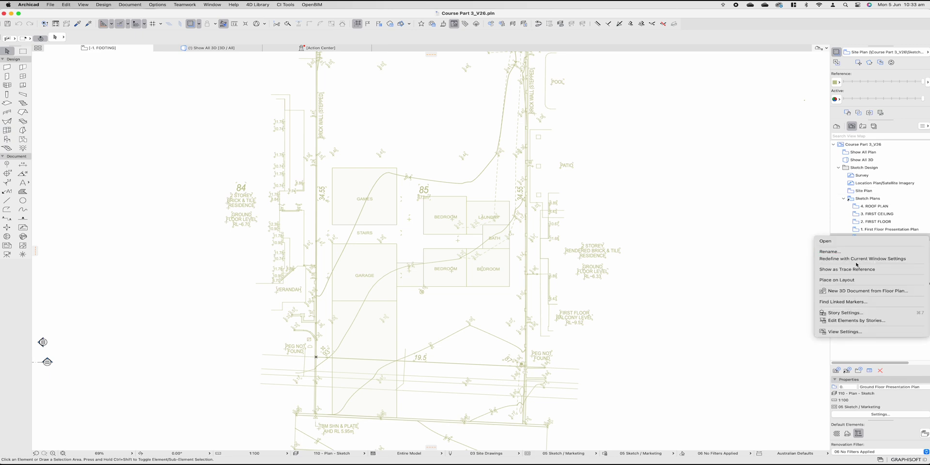
{"action": "left_click", "coordinate": [856, 253]}
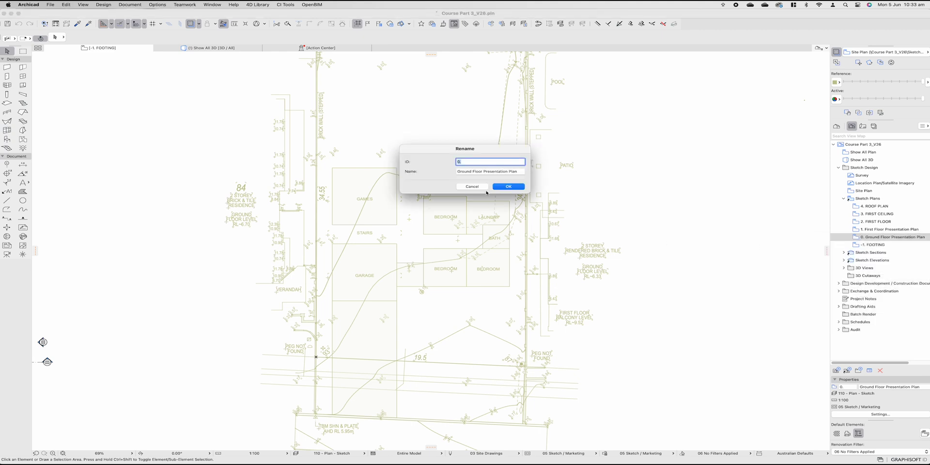
{"action": "key", "text": "Tab"}
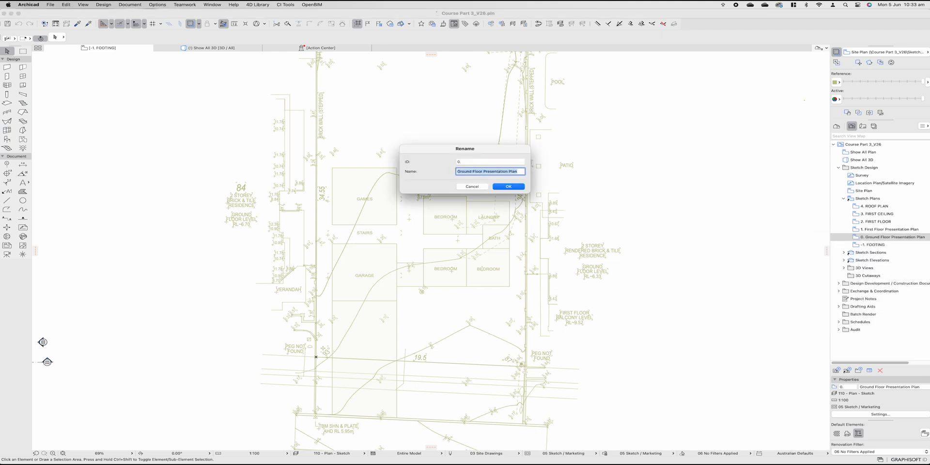
{"action": "type", "text": "GROUND FLOOR"}
{"action": "key", "text": "Return"}
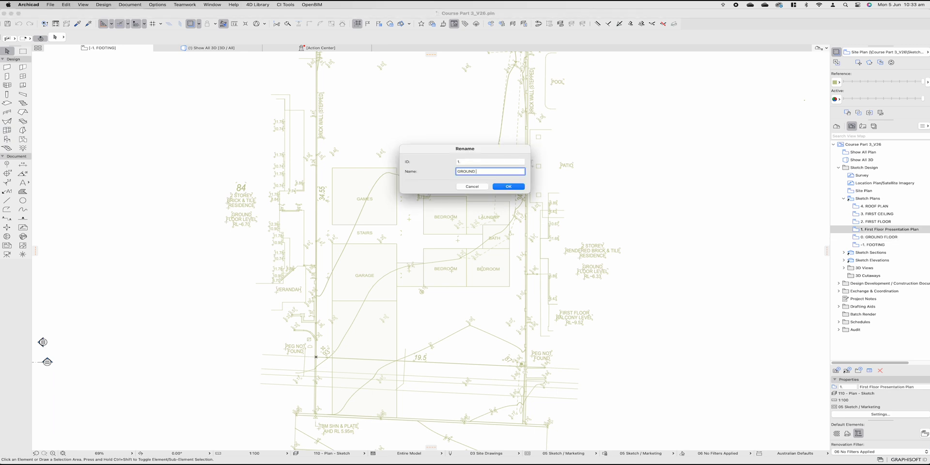
{"action": "type", "text": "EILING"}
{"action": "key", "text": "Return"}
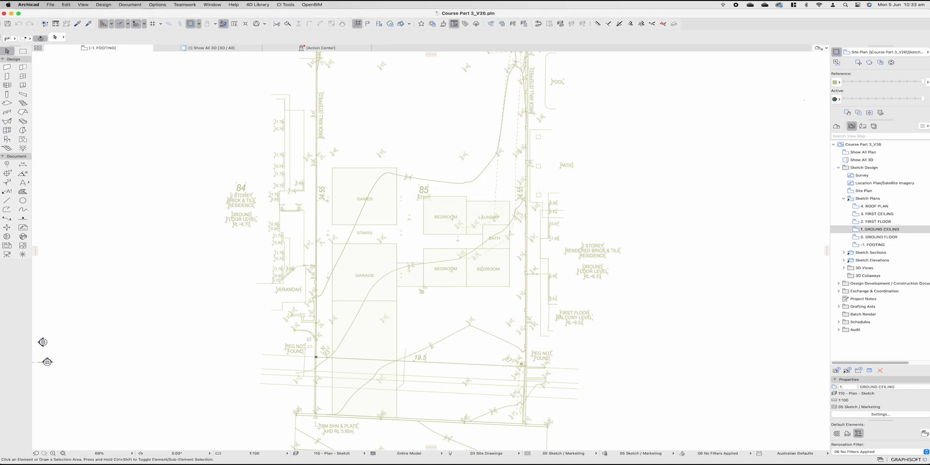
Step: Open the GROUND FLOOR view, then go up two storeys to FIRST FLOOR
{"action": "double_click", "coordinate": [894, 236]}
{"action": "middle_click_drag", "start_coordinate": [455, 274], "coordinate": [489, 256]}
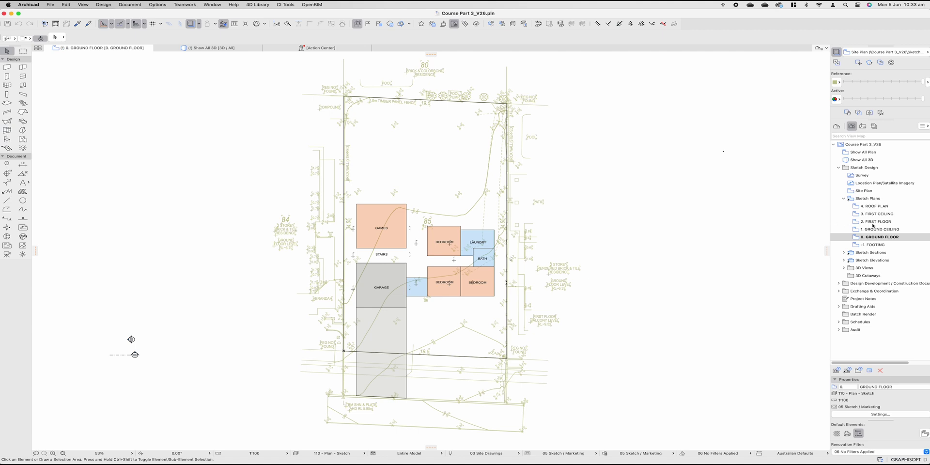
{"action": "scroll", "coordinate": [511, 294], "scroll_direction": "up", "scroll_amount": 2}
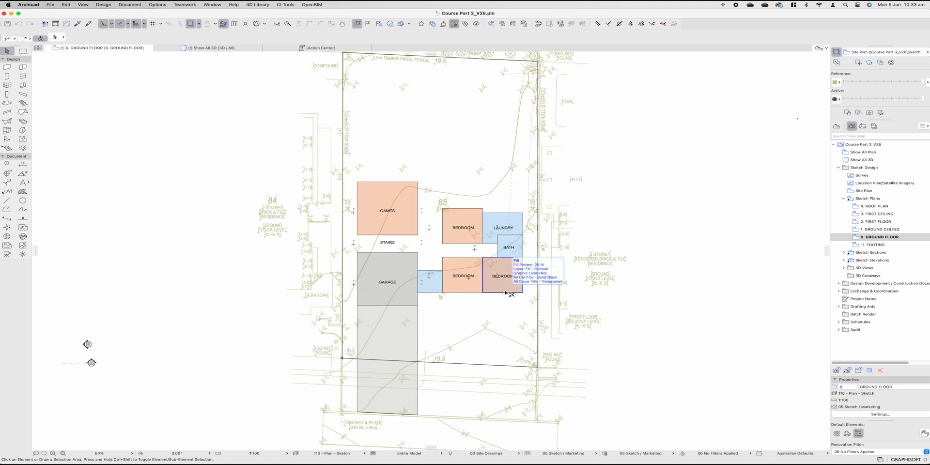
{"action": "key", "text": "super+Up"}
{"action": "key", "text": "super+Up"}
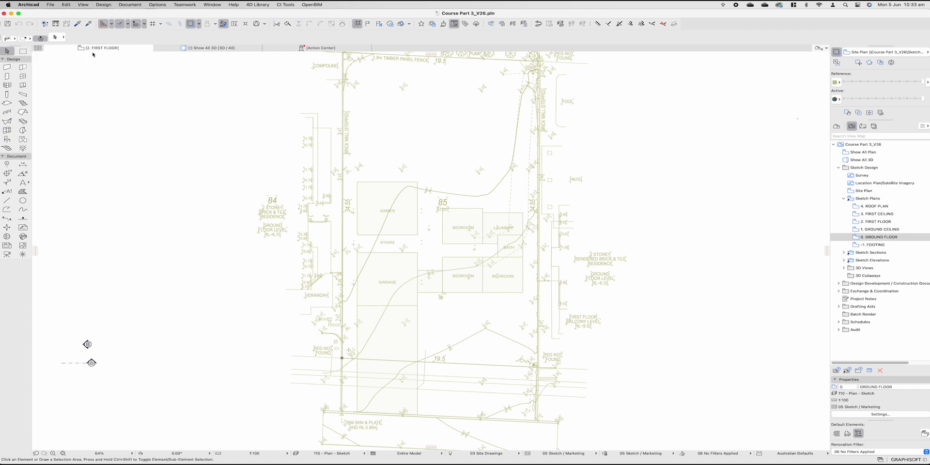
{"action": "key", "text": "super+Down"}
{"action": "key", "text": "super+Down"}
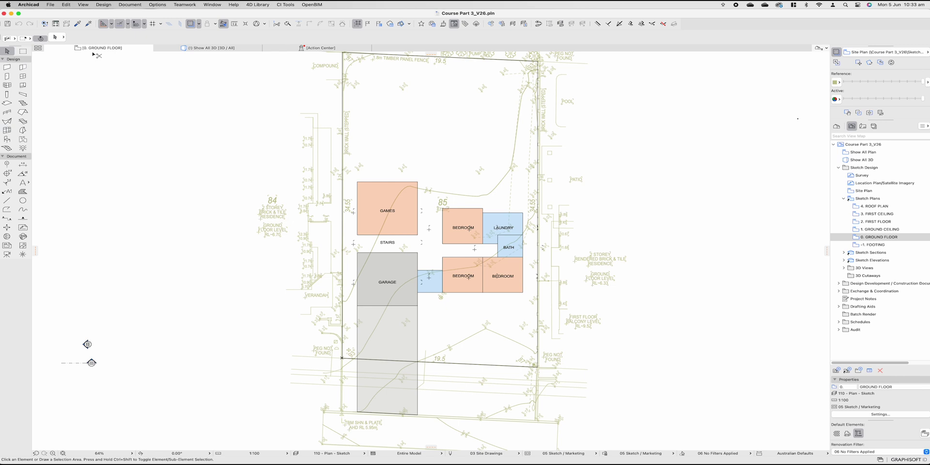
{"action": "key", "text": "super+Up"}
{"action": "key", "text": "super+Up"}
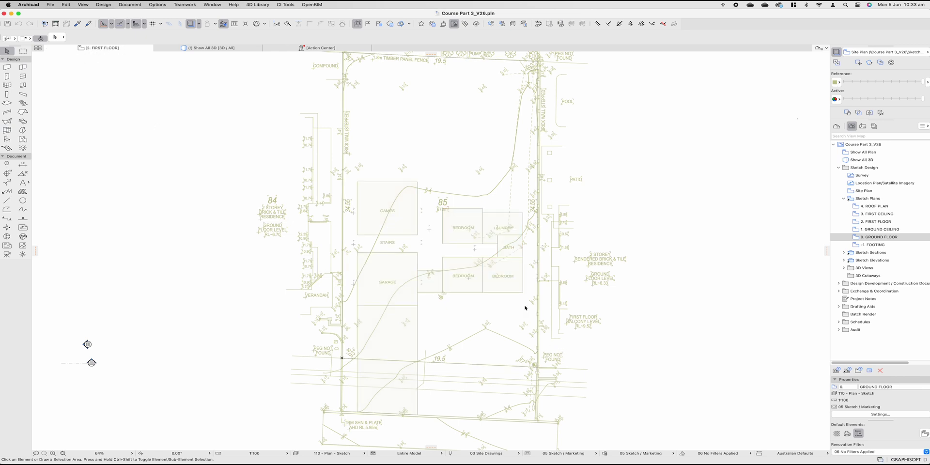
Step: Using the traced bedroom fill's settings, draw a rectangular fill about 10000 wide from the games room's upper inner corner to the outer bedroom's lower corner
{"action": "mouse_move", "coordinate": [511, 290]}
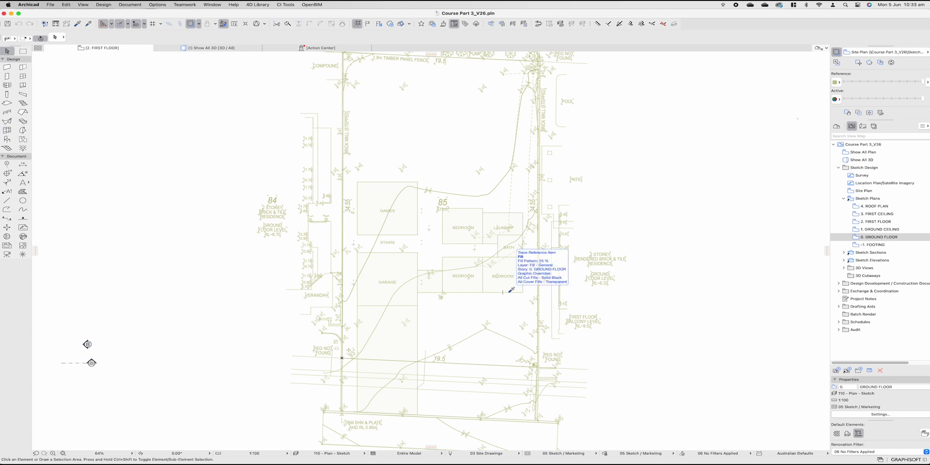
{"action": "left_click", "coordinate": [509, 292], "text": "alt"}
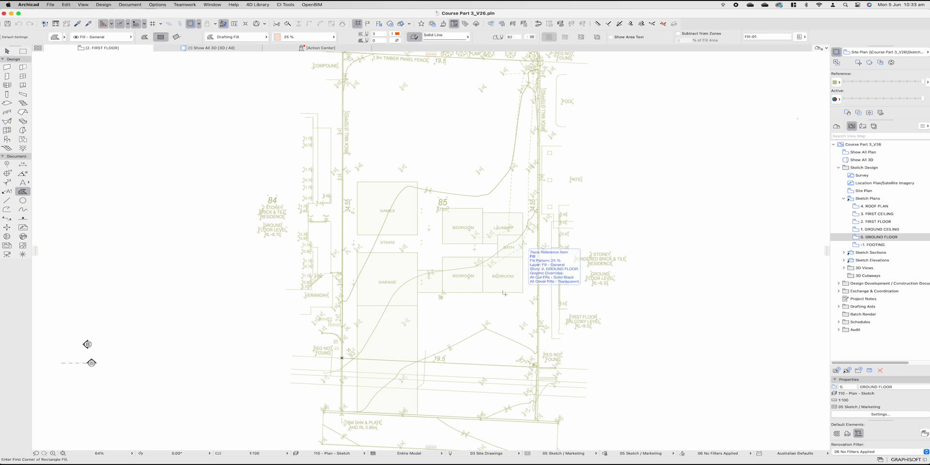
{"action": "scroll", "coordinate": [553, 296], "scroll_direction": "up", "scroll_amount": 2}
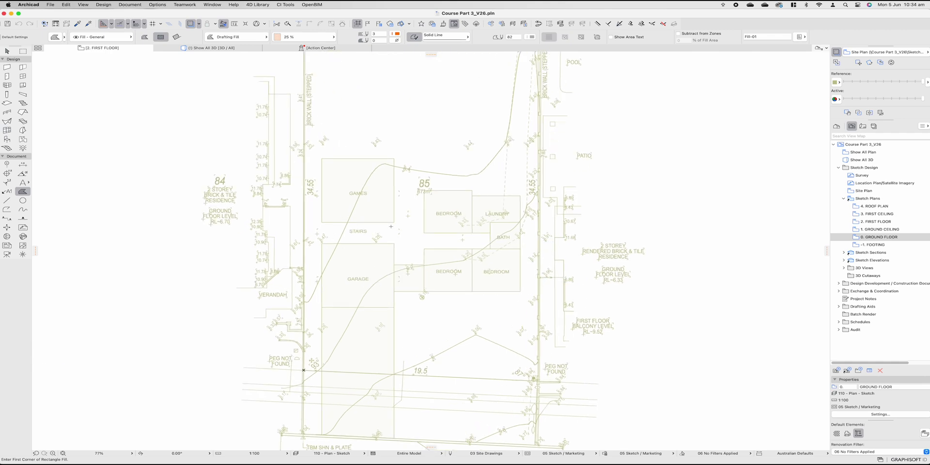
{"action": "left_click", "coordinate": [394, 161]}
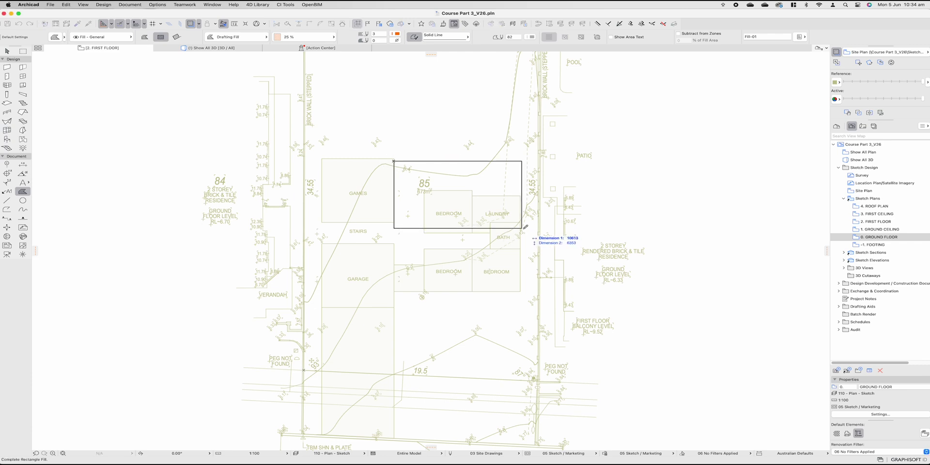
{"action": "left_click", "coordinate": [520, 291]}
Step: Extend the first floor fill over the games room and the upper part of the garage, leaving the stairs area open
{"action": "key", "text": "shift"}
{"action": "left_click", "coordinate": [459, 294]}
{"action": "left_click", "coordinate": [394, 291]}
{"action": "left_click", "coordinate": [394, 291]}
{"action": "left_click", "coordinate": [322, 244]}
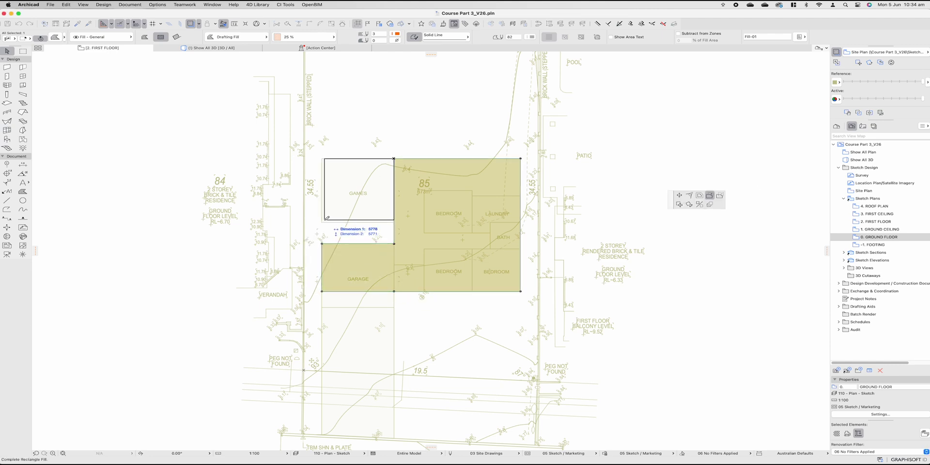
{"action": "left_click", "coordinate": [321, 223]}
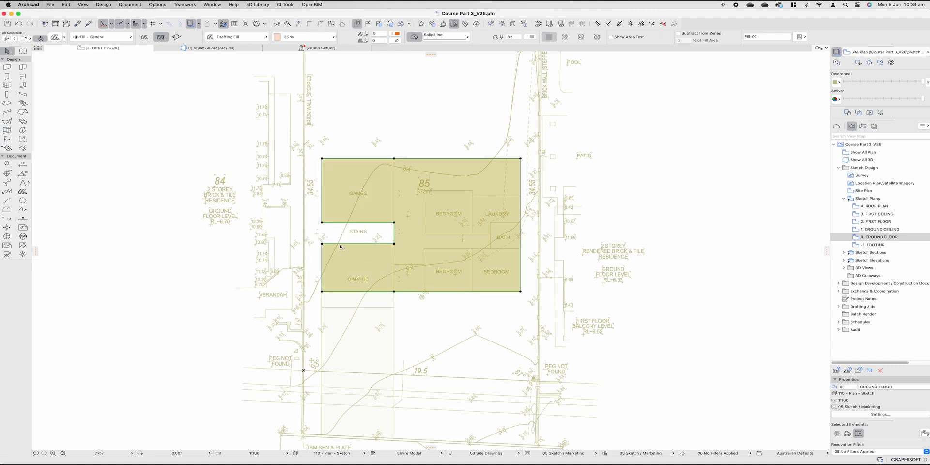
Step: Offset the fill's lower edge over the garage inward by 1500
{"action": "left_click", "coordinate": [381, 292]}
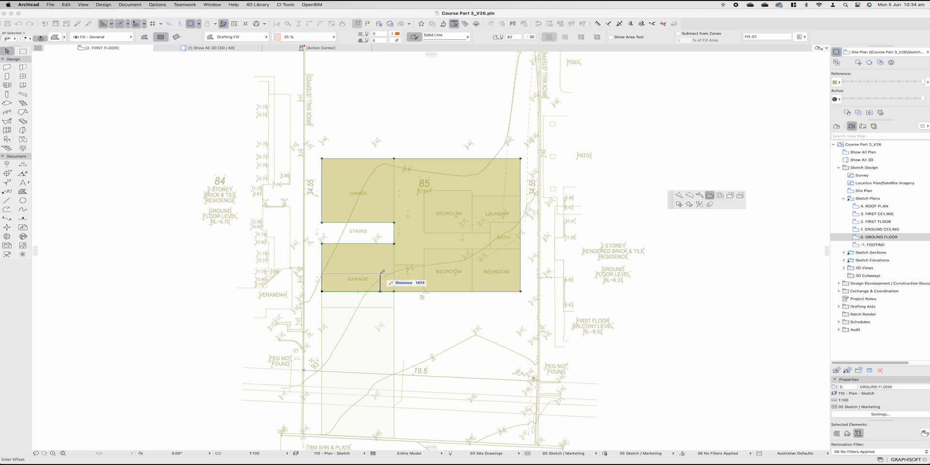
{"action": "type", "text": "1500"}
{"action": "key", "text": "Return"}
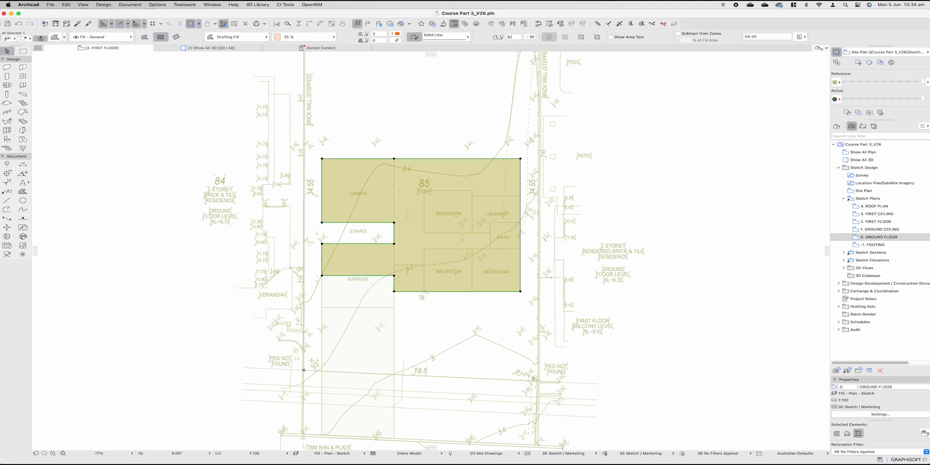
{"action": "key", "text": "Escape"}
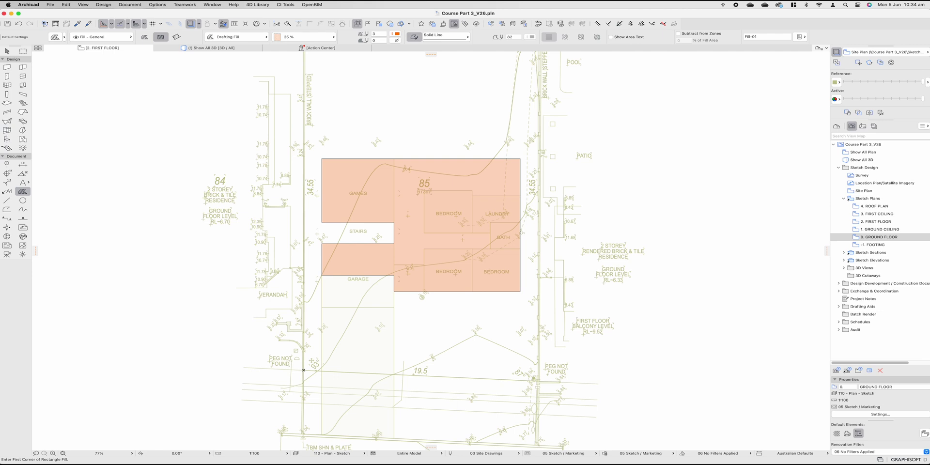
Step: Draw rectangular fills in the cut-back strip over the garage and, about 10000 wide, directly below the bedrooms
{"action": "left_click", "coordinate": [321, 276]}
{"action": "left_click", "coordinate": [394, 292]}
{"action": "left_click", "coordinate": [394, 291]}
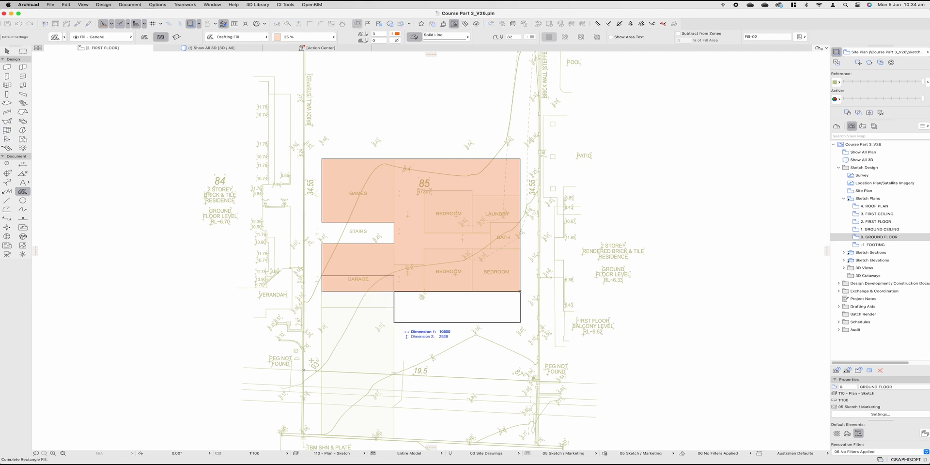
{"action": "left_click", "coordinate": [520, 323]}
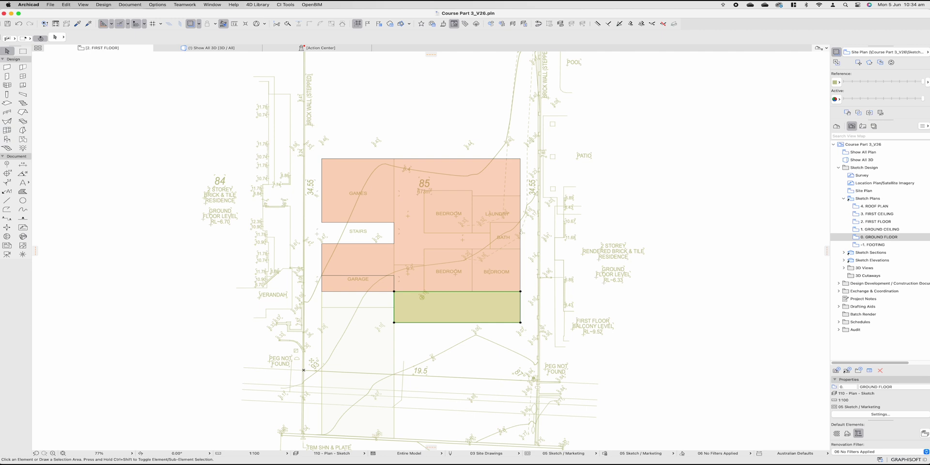
Step: Recolour the garage strip fill and the fill below the bedrooms green
{"action": "left_click", "coordinate": [358, 284], "text": "shift"}
{"action": "left_click", "coordinate": [396, 33]}
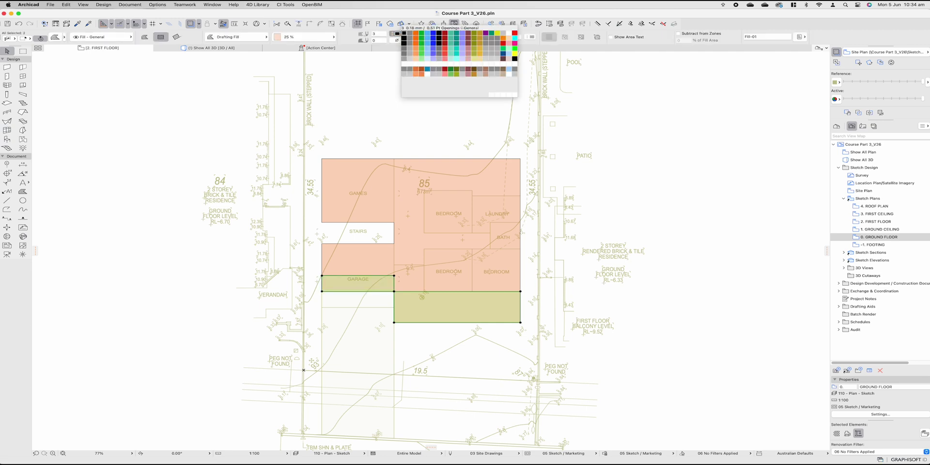
{"action": "left_click", "coordinate": [422, 33]}
{"action": "key", "text": "Escape"}
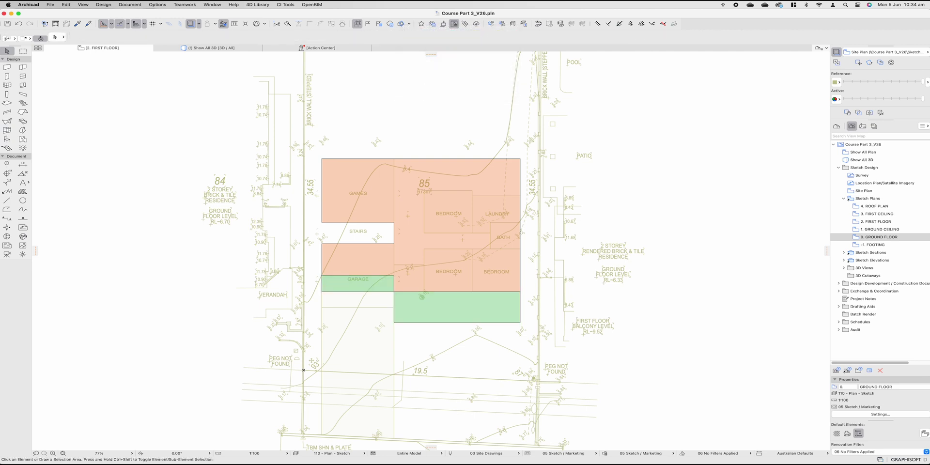
{"action": "left_click", "coordinate": [411, 320]}
{"action": "left_click", "coordinate": [411, 323]}
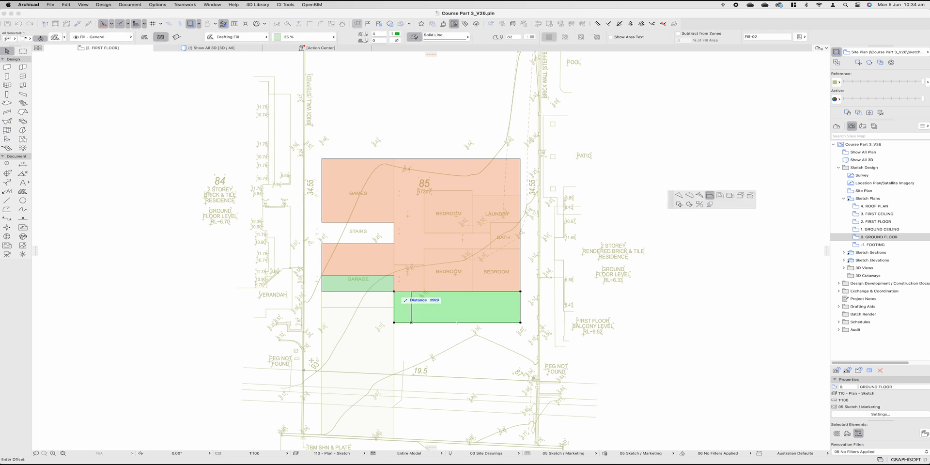
{"action": "key", "text": "Escape"}
{"action": "left_click", "coordinate": [457, 323]}
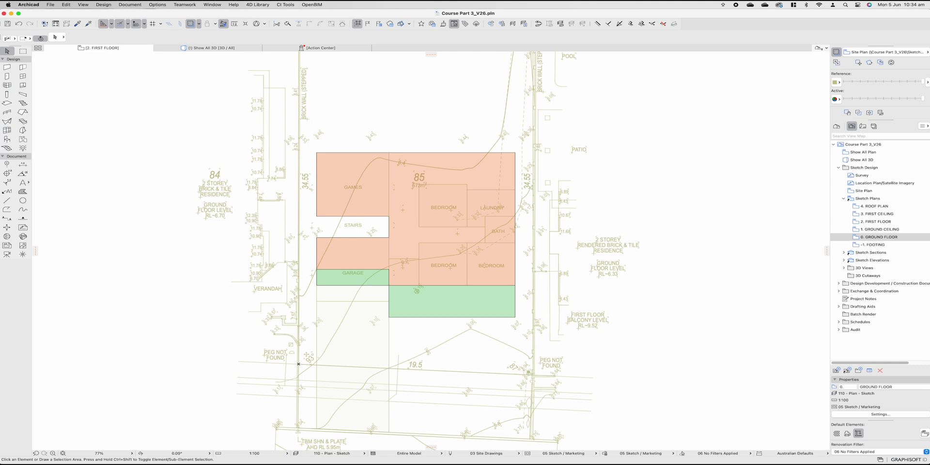
Step: Offset the lower edge of the green garage strip fill outward to the traced boundary between garage and driveway
{"action": "left_click", "coordinate": [380, 286]}
{"action": "left_click", "coordinate": [381, 285]}
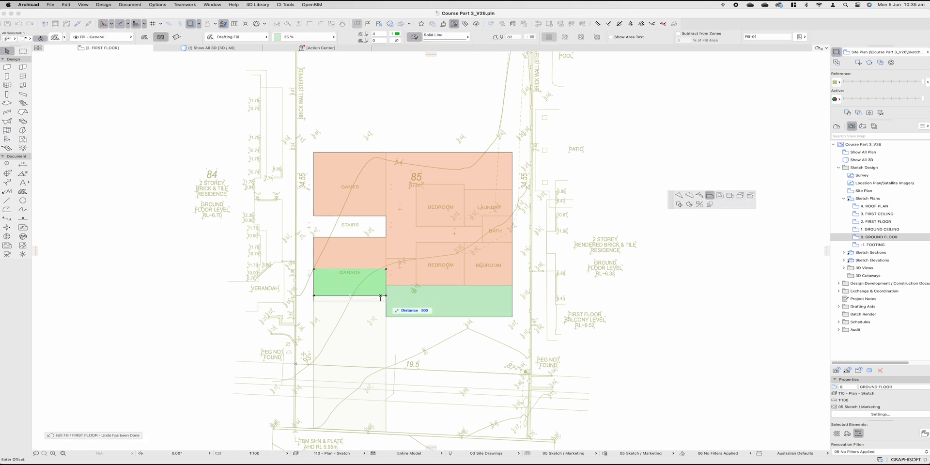
{"action": "left_click", "coordinate": [381, 297]}
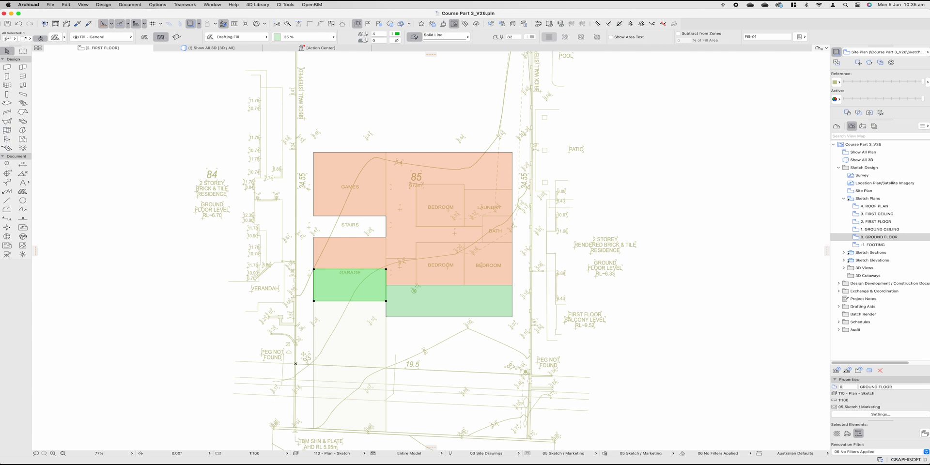
Step: Reshape the boundary between the orange and green first-floor fills, offsetting the part below the rightmost bedroom to the green fill's lower corner
{"action": "key", "text": "Escape"}
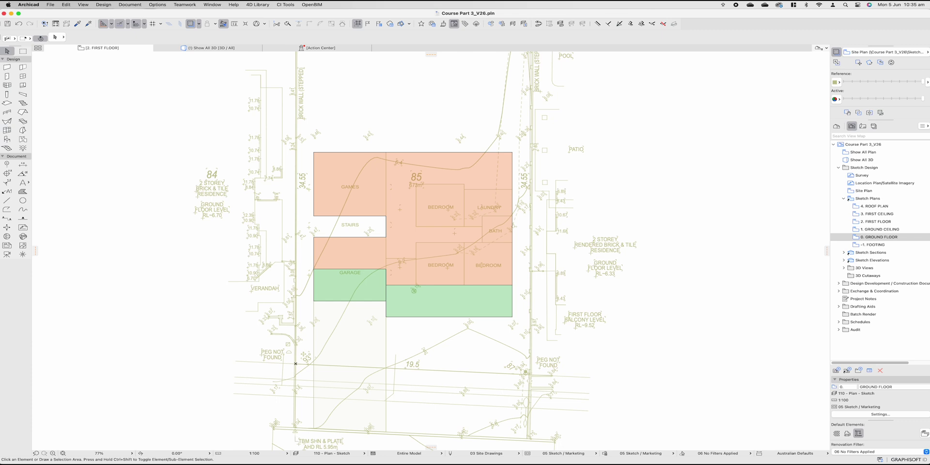
{"action": "double_click", "coordinate": [512, 301]}
{"action": "left_click", "coordinate": [464, 286]}
{"action": "left_click", "coordinate": [512, 285]}
{"action": "left_click", "coordinate": [490, 285]}
{"action": "left_click", "coordinate": [678, 195]}
{"action": "left_click", "coordinate": [464, 285]}
{"action": "left_click", "coordinate": [488, 285]}
{"action": "left_click", "coordinate": [702, 195]}
{"action": "left_click", "coordinate": [512, 317]}
{"action": "key", "text": "Escape"}
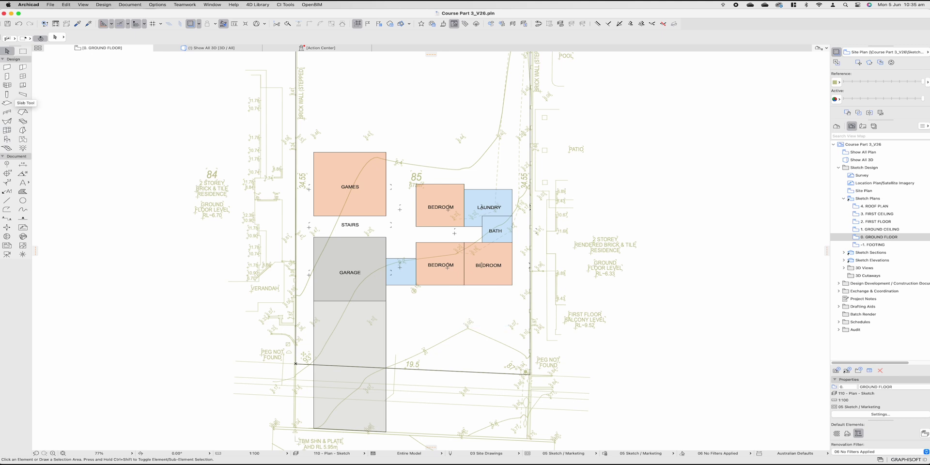
Step: Review the composite structures available for floors in the default slab settings, leaving the settings as they are
{"action": "left_click", "coordinate": [6, 102]}
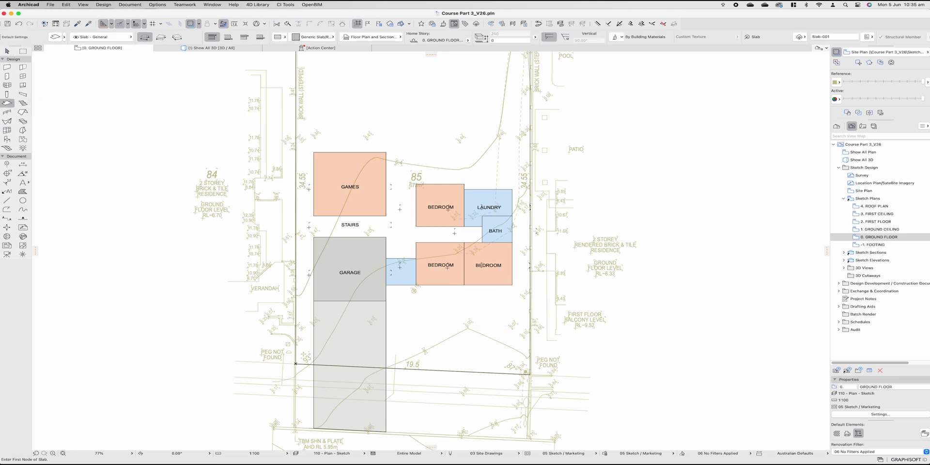
{"action": "key", "text": "super+t"}
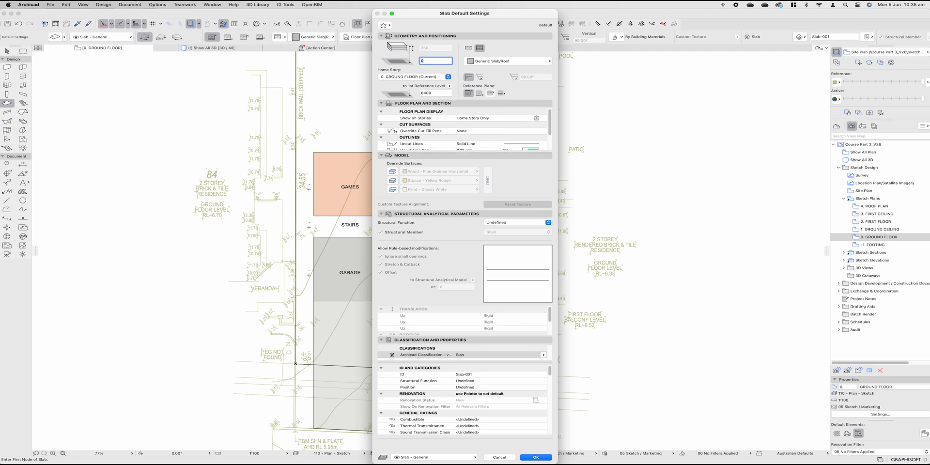
{"action": "left_click", "coordinate": [506, 61]}
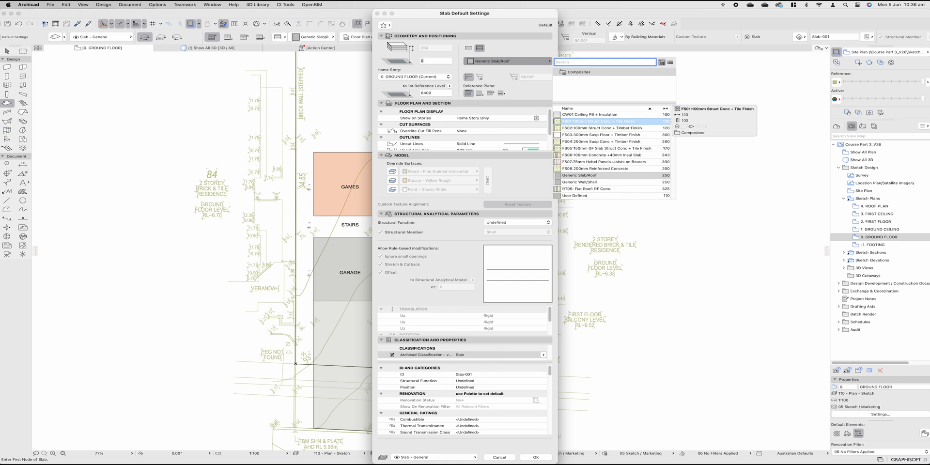
{"action": "key", "text": "Down"}
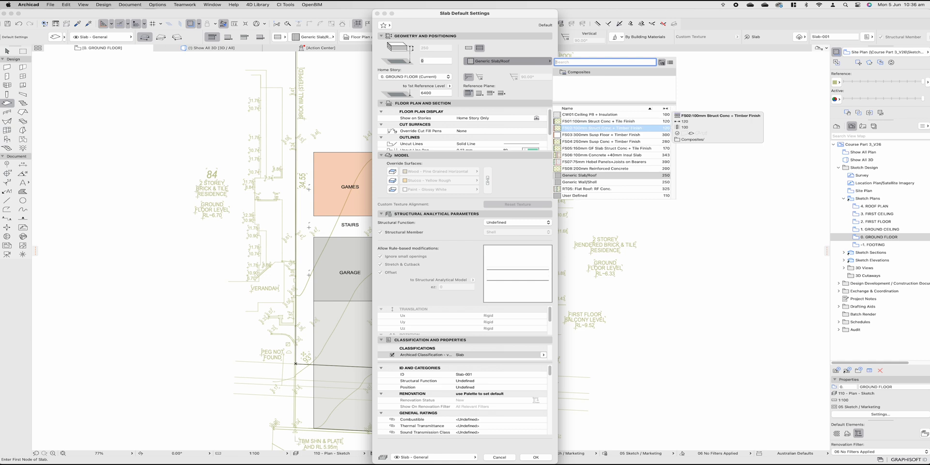
{"action": "key", "text": "Up"}
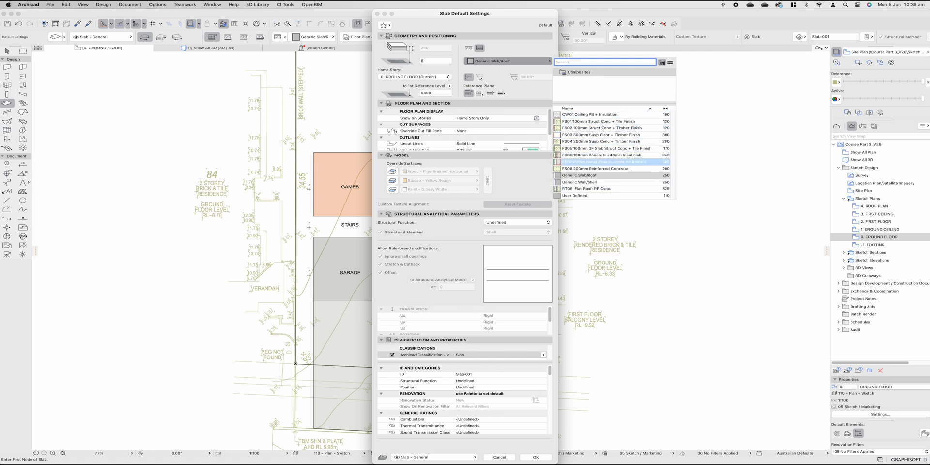
{"action": "key", "text": "Down"}
{"action": "key", "text": "Down"}
{"action": "key", "text": "Down"}
{"action": "key", "text": "Down"}
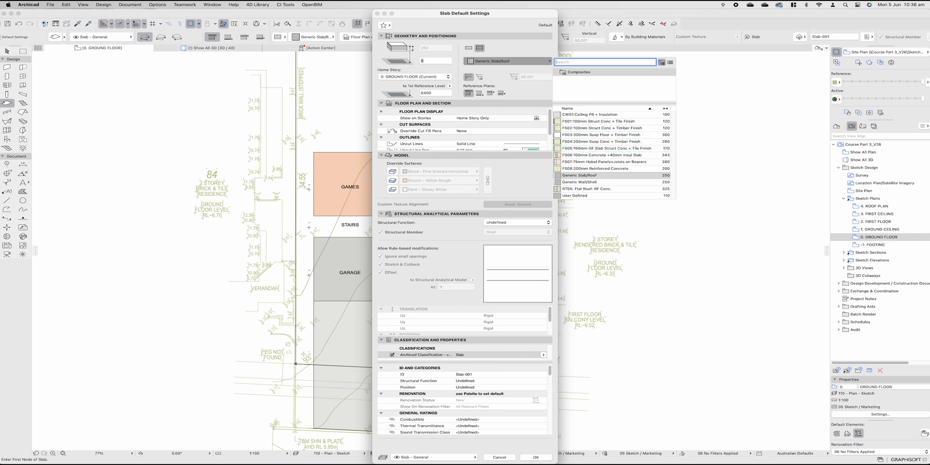
{"action": "key", "text": "Down"}
{"action": "key", "text": "Down"}
{"action": "key", "text": "Escape"}
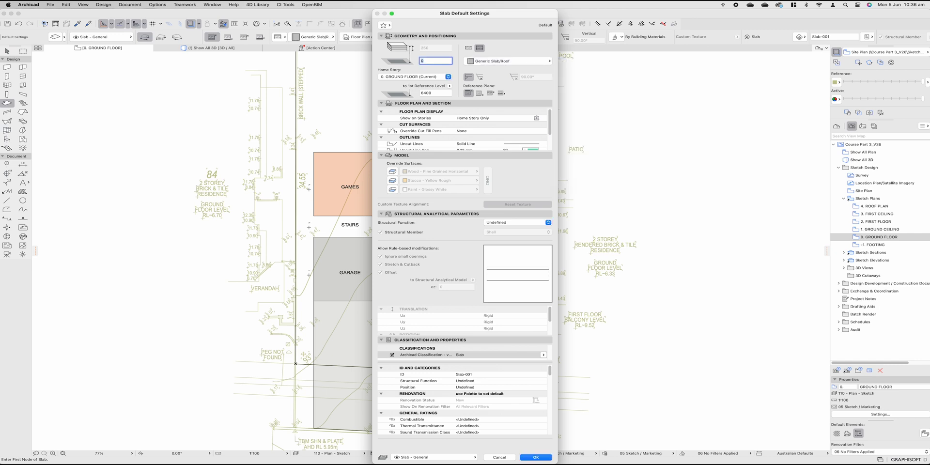
{"action": "key", "text": "Escape"}
{"action": "key", "text": "Escape"}
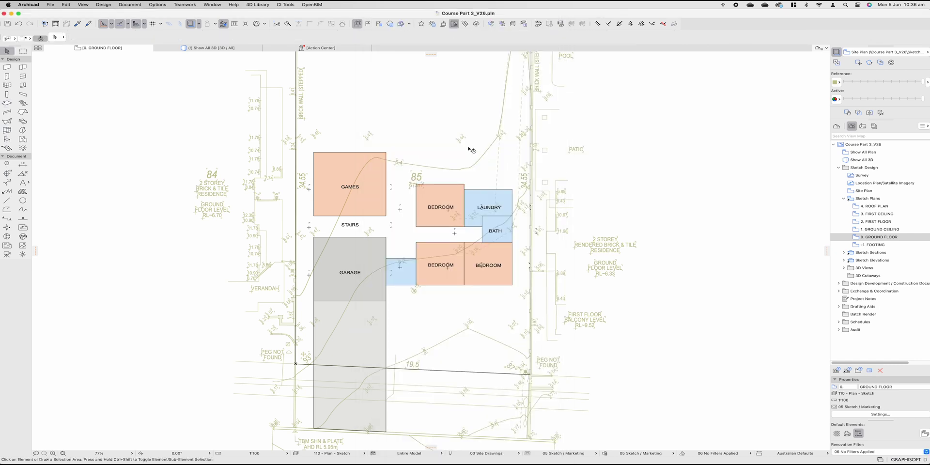
Step: Show the attribute settings toolbar and dock it alongside the other toolbars above the drawing
{"action": "left_click", "coordinate": [136, 5]}
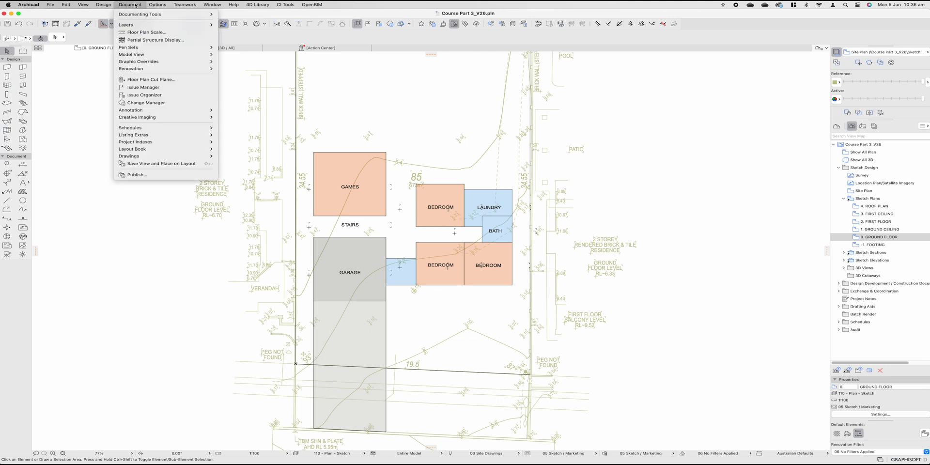
{"action": "mouse_move", "coordinate": [203, 5]}
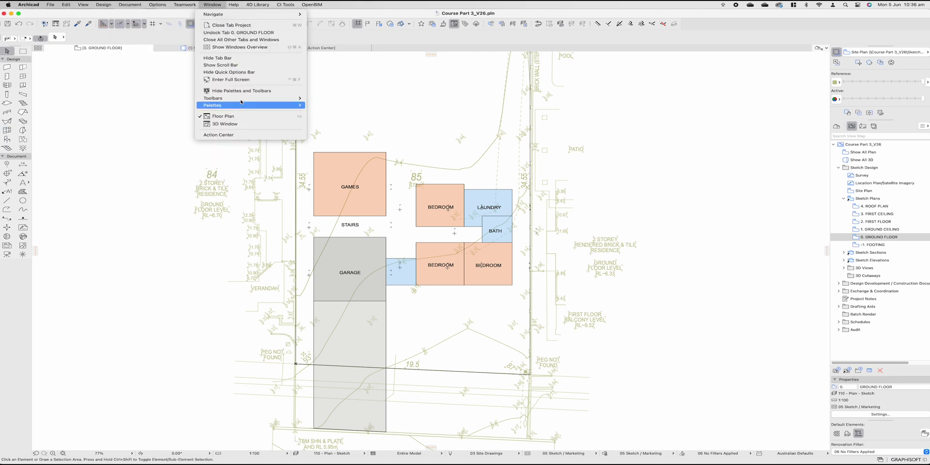
{"action": "mouse_move", "coordinate": [242, 98]}
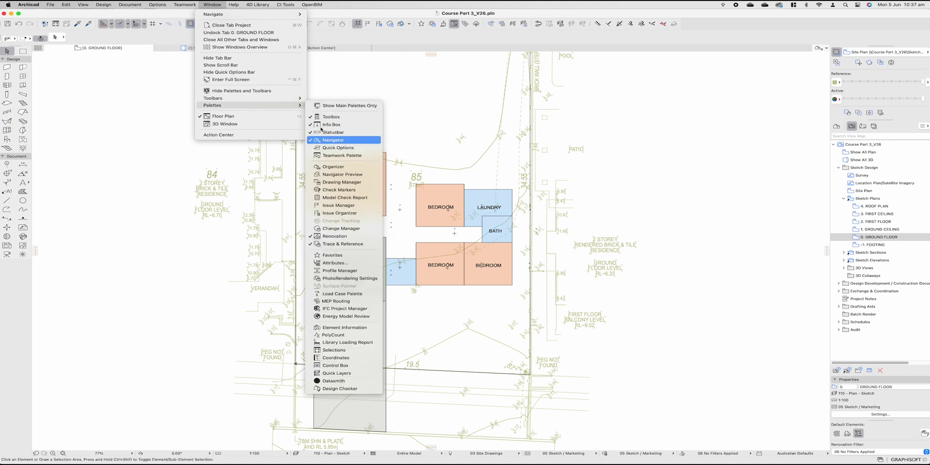
{"action": "left_click", "coordinate": [358, 124]}
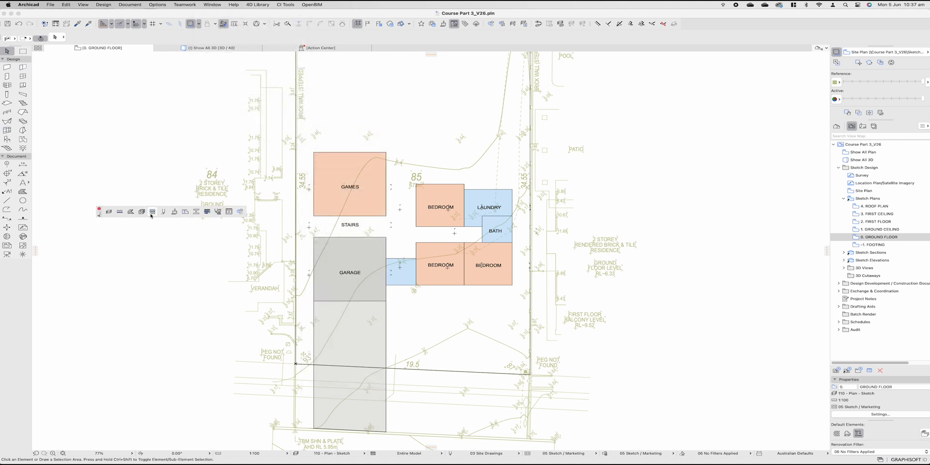
{"action": "left_click", "coordinate": [100, 215]}
{"action": "left_click_drag", "start_coordinate": [99, 215], "coordinate": [685, 25]}
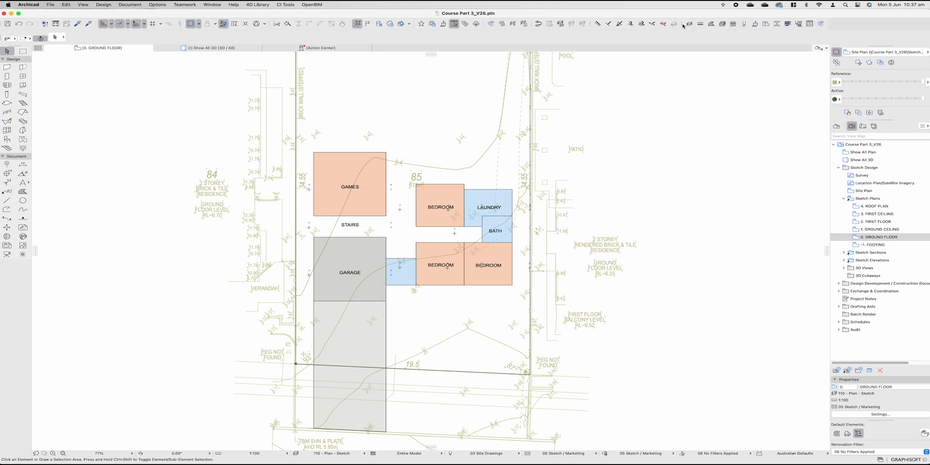
Step: Duplicate the composite FS01:100mm Struct Conc + Tile Finish under the name FS09:100mm Struct Conc
{"action": "left_click", "coordinate": [734, 24]}
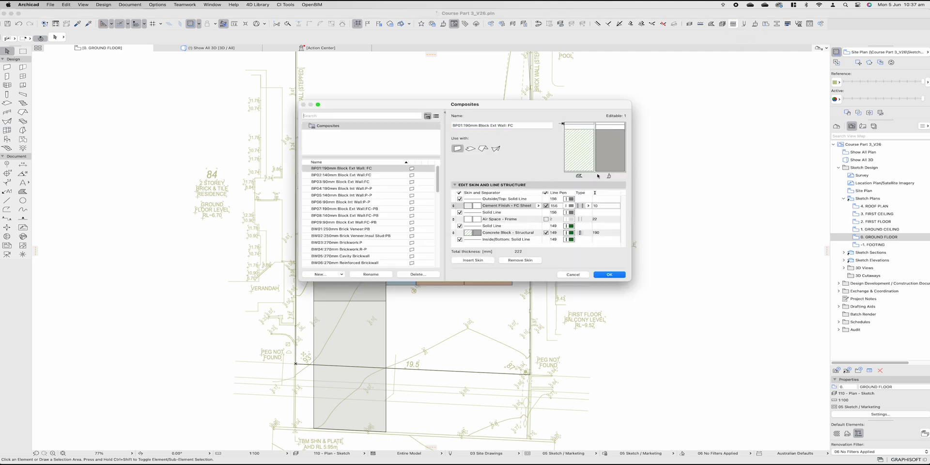
{"action": "scroll", "coordinate": [386, 209], "scroll_direction": "down", "scroll_amount": 5}
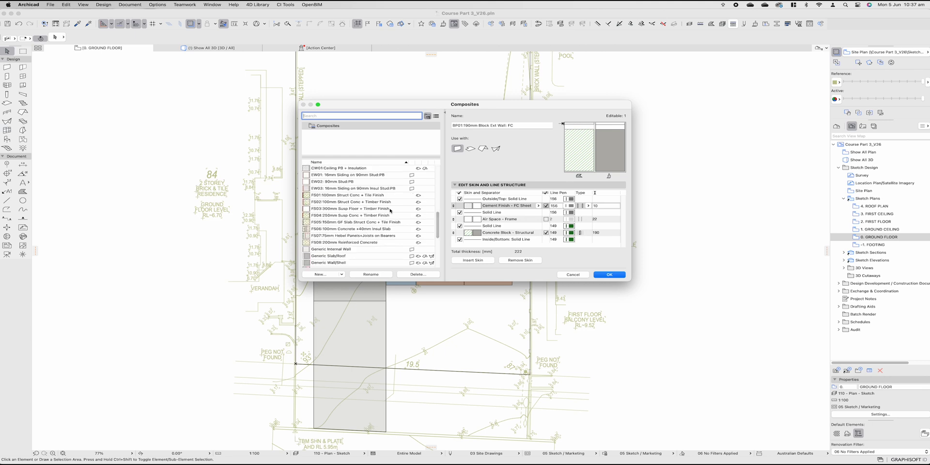
{"action": "left_click", "coordinate": [350, 195]}
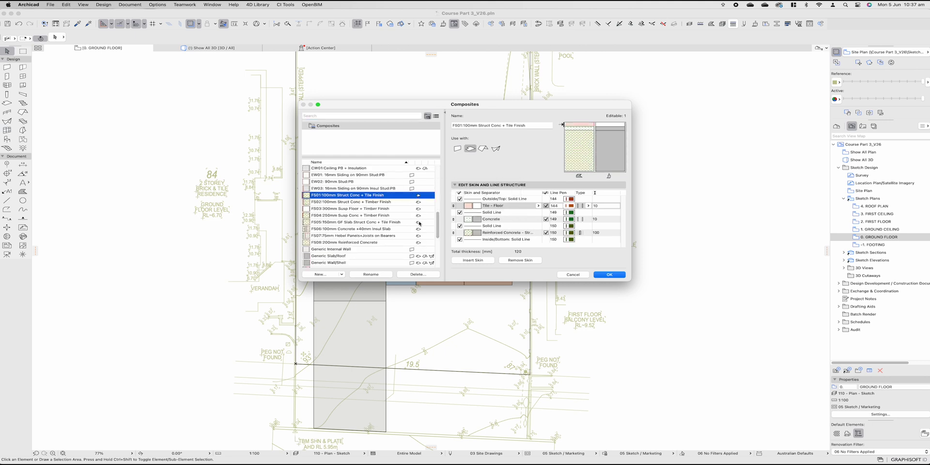
{"action": "left_click", "coordinate": [419, 162]}
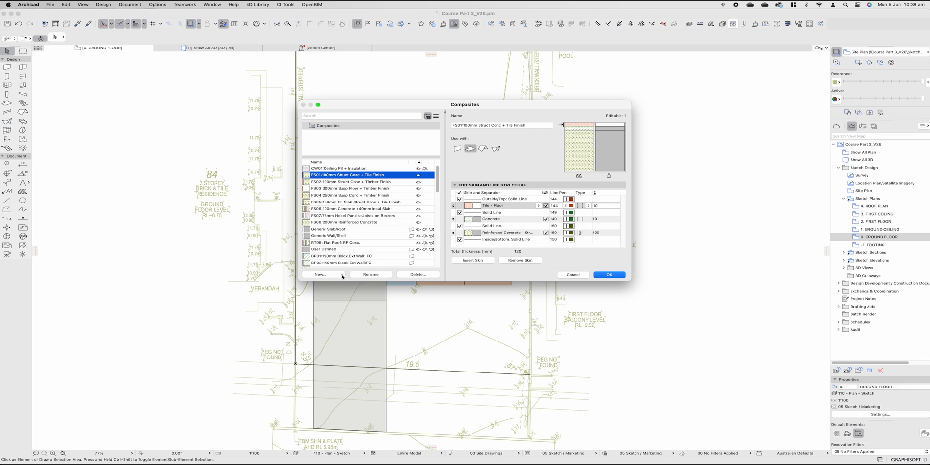
{"action": "left_click", "coordinate": [341, 274]}
{"action": "left_click", "coordinate": [337, 281]}
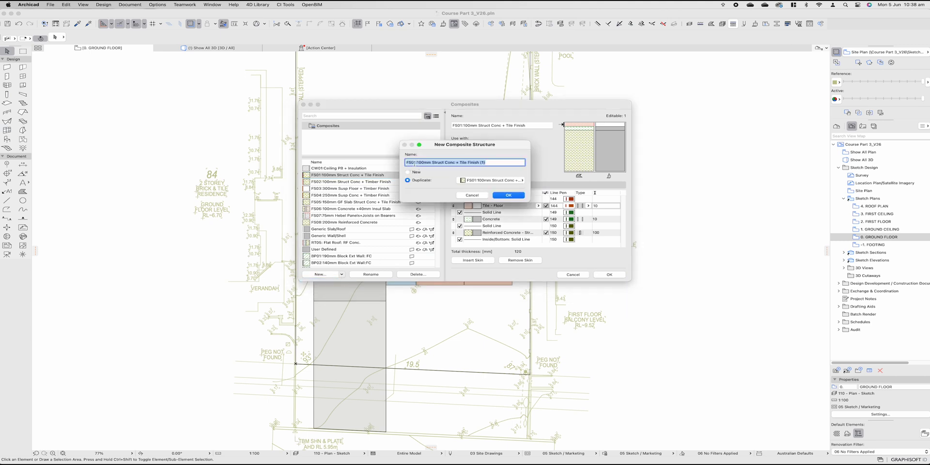
{"action": "left_click", "coordinate": [417, 162]}
{"action": "key", "text": "BackSpace"}
{"action": "type", "text": "9"}
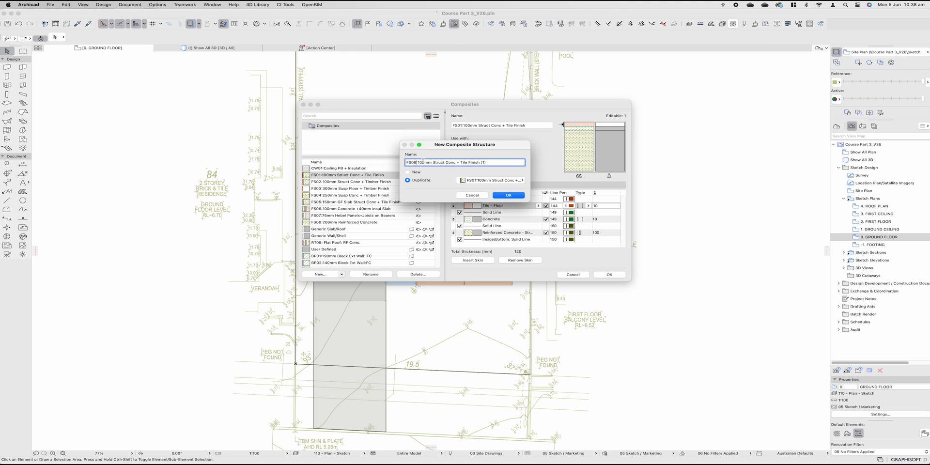
{"action": "left_click_drag", "start_coordinate": [457, 163], "coordinate": [502, 163]}
{"action": "key", "text": "BackSpace"}
{"action": "left_click", "coordinate": [504, 196]}
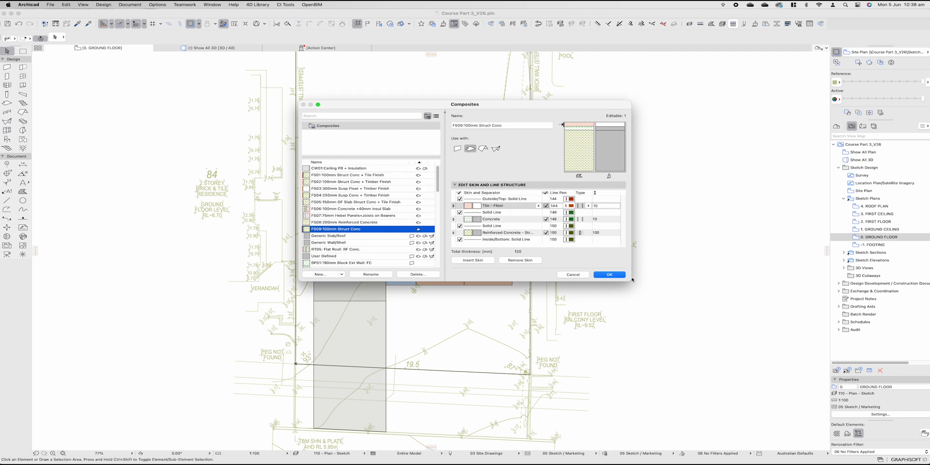
Step: Remove the tile and 10 mm concrete skins from FS09:100mm Struct Conc, keeping only the 100 mm reinforced concrete, and save the composite
{"action": "left_click_drag", "start_coordinate": [636, 282], "coordinate": [639, 345]}
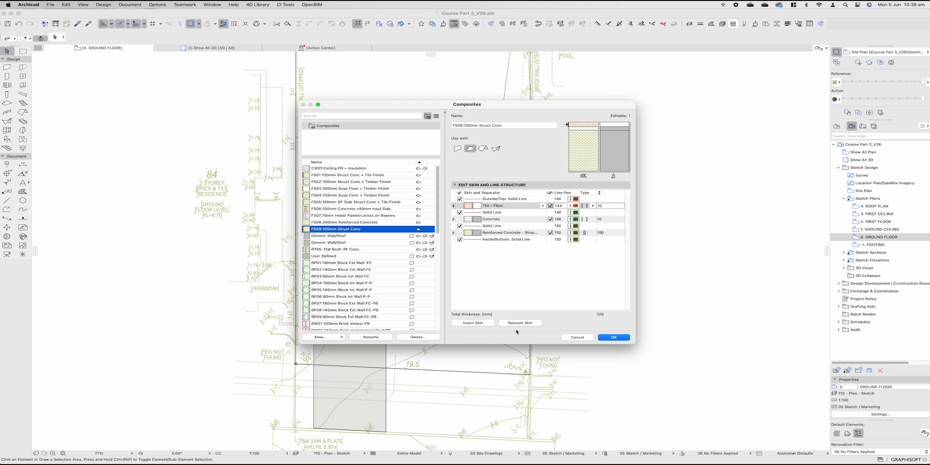
{"action": "left_click", "coordinate": [518, 325]}
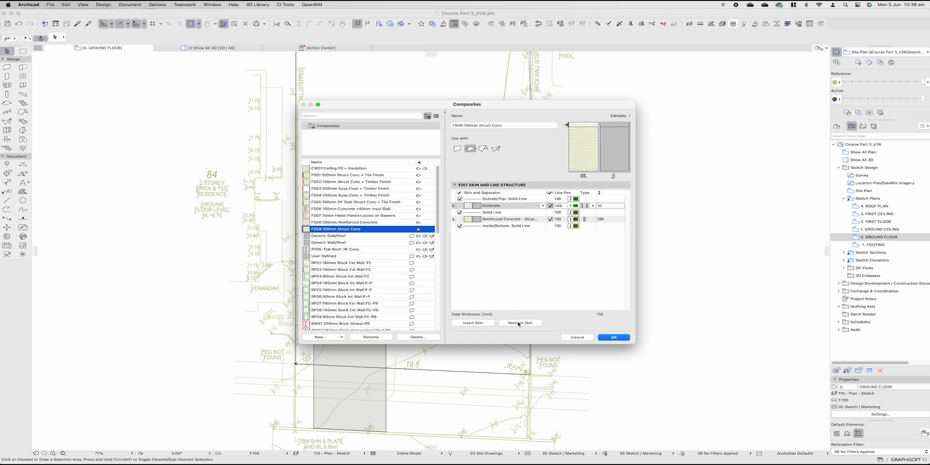
{"action": "left_click", "coordinate": [517, 323]}
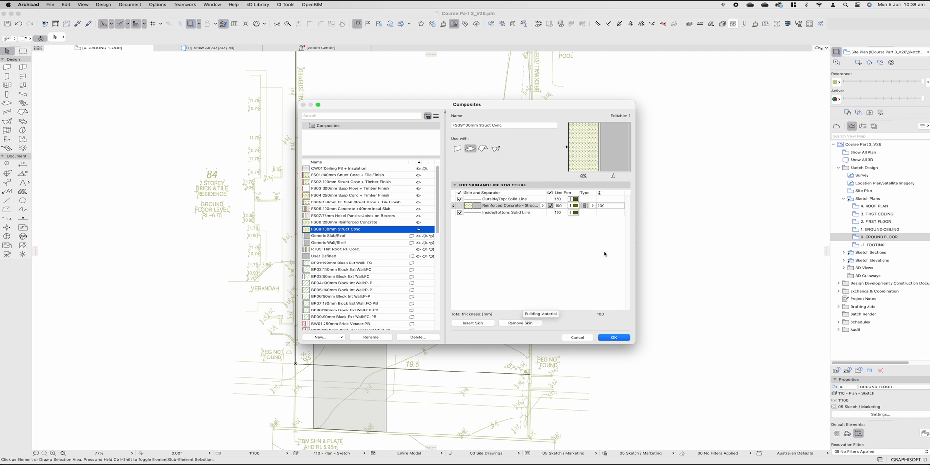
{"action": "left_click", "coordinate": [614, 338]}
Step: Set the default slab structure to the FS09:100mm Struct Conc composite
{"action": "left_click", "coordinate": [8, 104]}
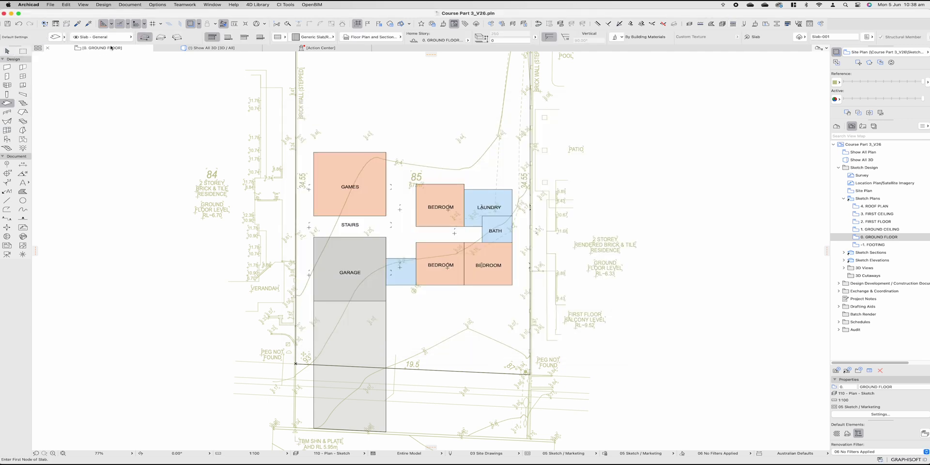
{"action": "key", "text": "super+t"}
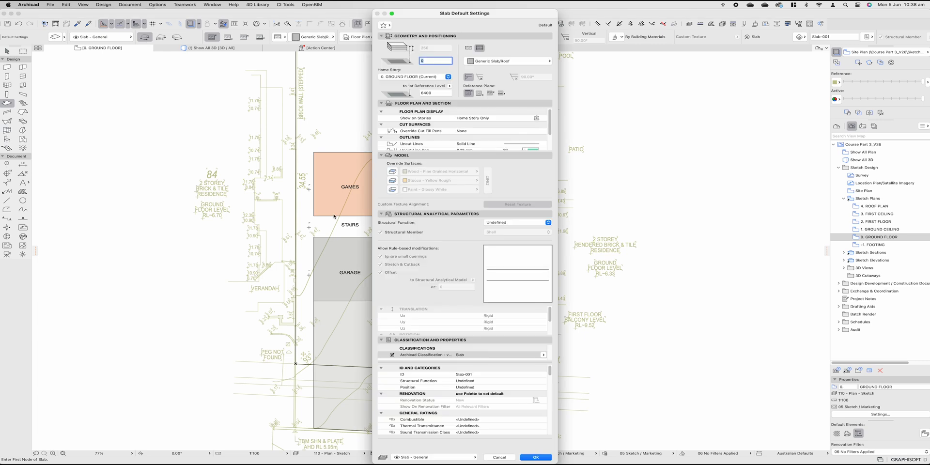
{"action": "left_click", "coordinate": [504, 62]}
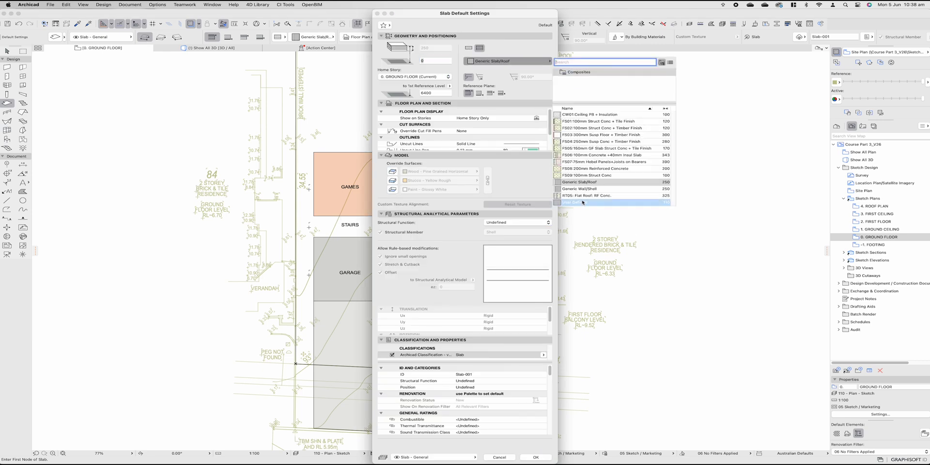
{"action": "left_click", "coordinate": [608, 177]}
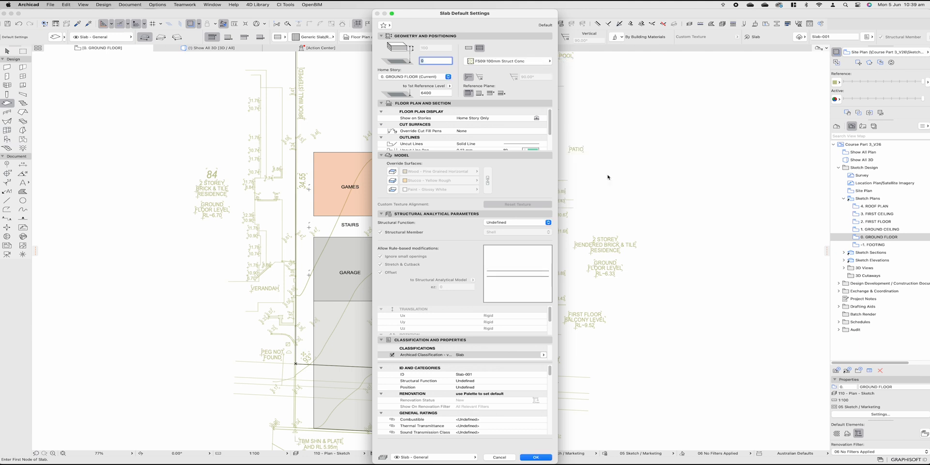
{"action": "left_click", "coordinate": [538, 457]}
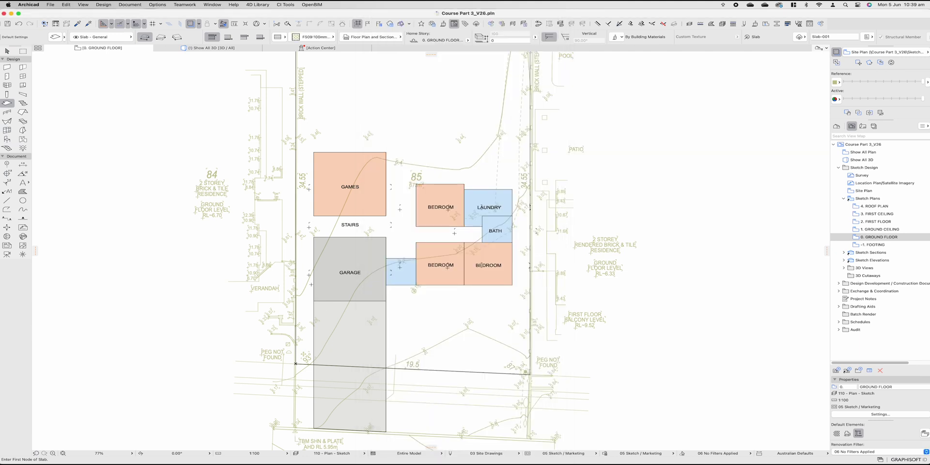
Step: Draw a rectangular slab over the garage fill on the ground floor, from its lower-left to its upper-right corner
{"action": "left_click", "coordinate": [313, 301]}
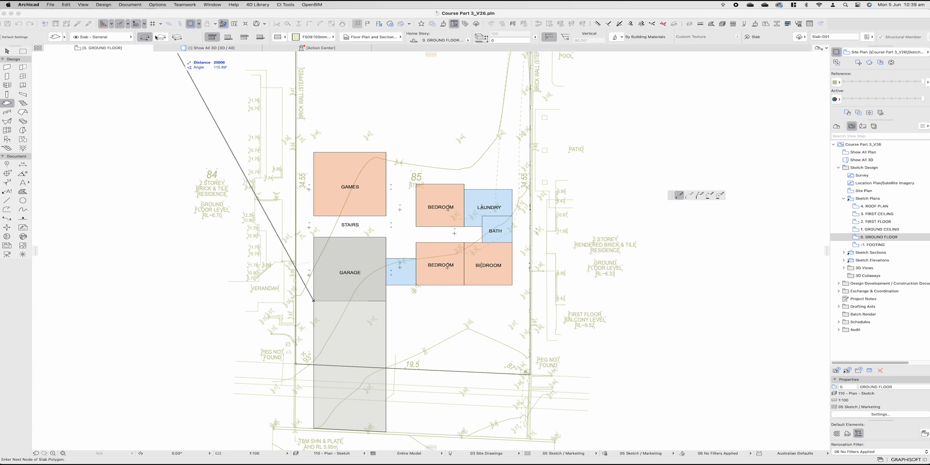
{"action": "key", "text": "Escape"}
{"action": "scroll", "coordinate": [360, 300], "scroll_direction": "up", "scroll_amount": 5}
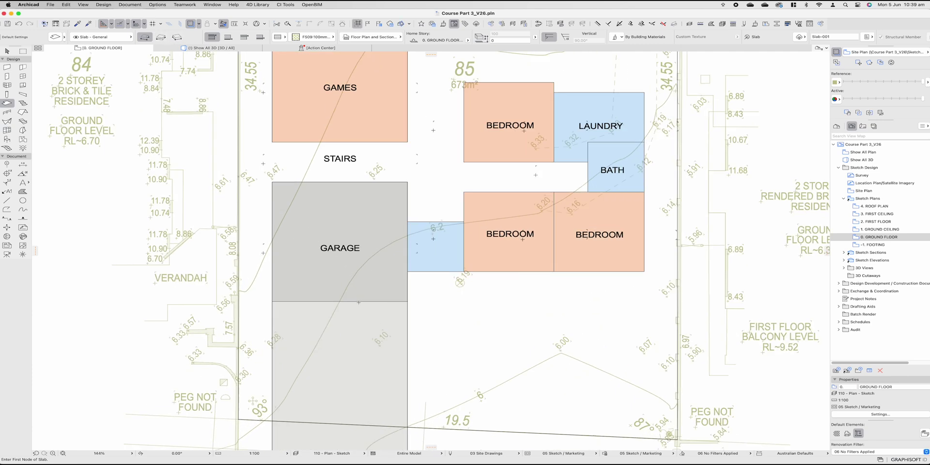
{"action": "left_click", "coordinate": [158, 38]}
{"action": "left_click", "coordinate": [244, 301]}
{"action": "left_click", "coordinate": [424, 142]}
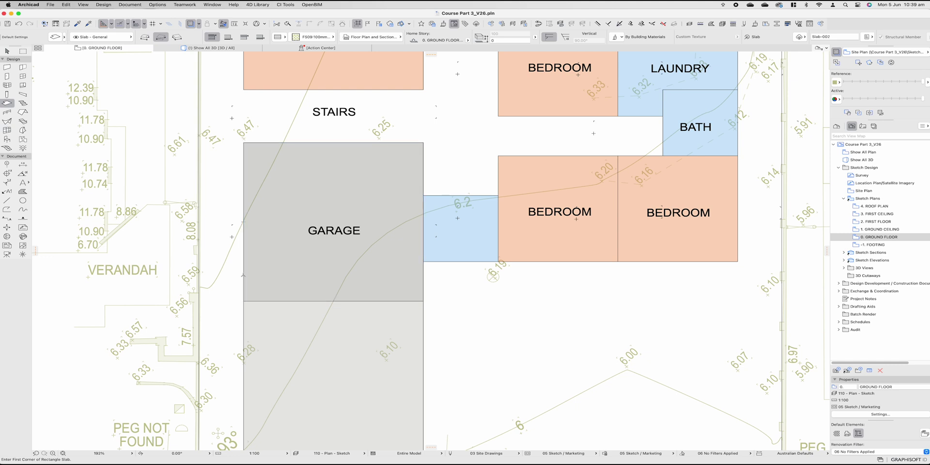
{"action": "key", "text": "Escape"}
Step: Inspect the garage slab against the site terrain in the 3D view and select it
{"action": "left_click", "coordinate": [192, 48]}
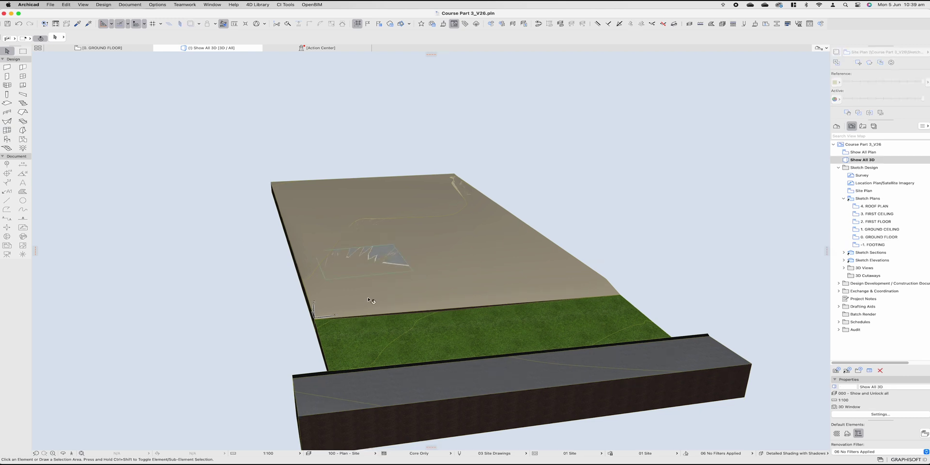
{"action": "middle_click_drag", "start_coordinate": [367, 297], "coordinate": [277, 264], "text": "shift"}
{"action": "left_click", "coordinate": [487, 263]}
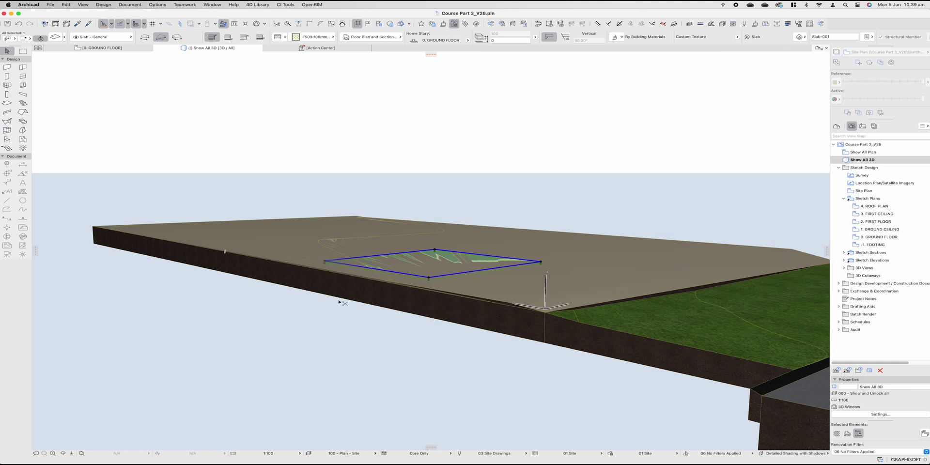
Step: Review the garage slab's elevation and structure in its settings and examine how it meets the terrain
{"action": "key", "text": "super+t"}
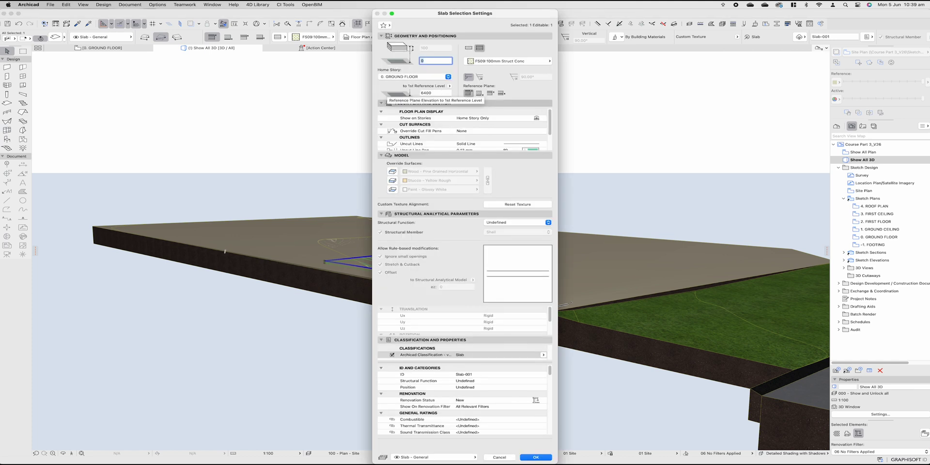
{"action": "key", "text": "Return"}
{"action": "scroll", "coordinate": [384, 289], "scroll_direction": "up", "scroll_amount": 10}
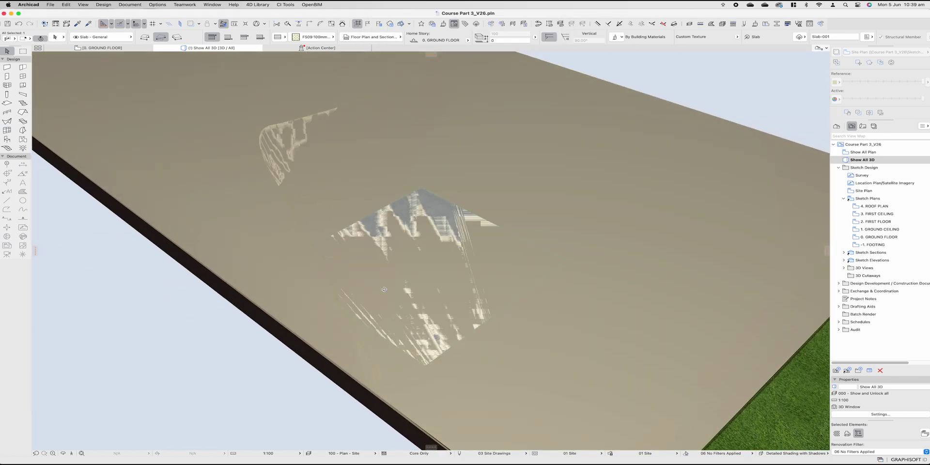
{"action": "middle_click_drag", "start_coordinate": [384, 289], "coordinate": [493, 312], "text": "shift"}
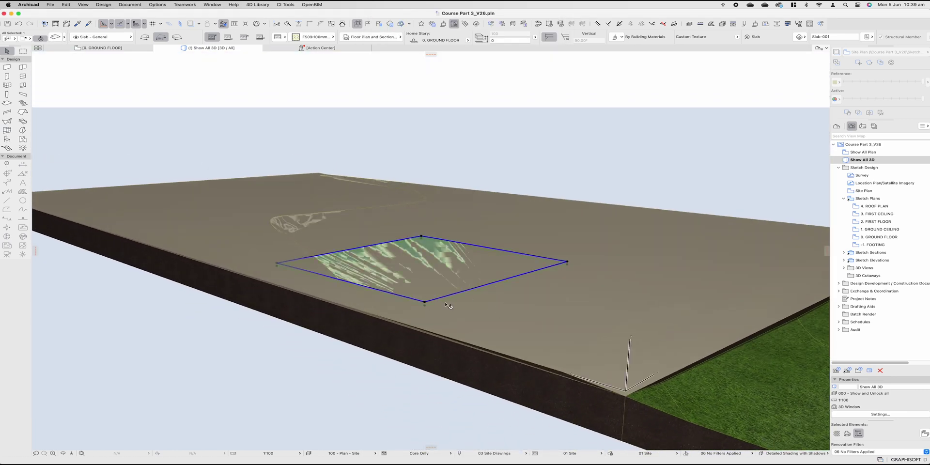
{"action": "key", "text": "Escape"}
Step: Hide the Mesh - Site Proposed layer and look over the 3D model without the proposed terrain
{"action": "key", "text": "super+l"}
{"action": "type", "text": "SITE"}
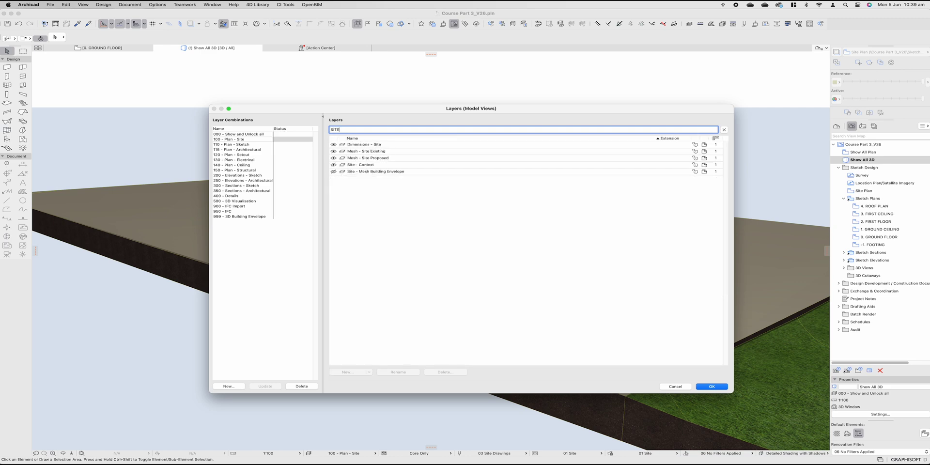
{"action": "left_click", "coordinate": [334, 152]}
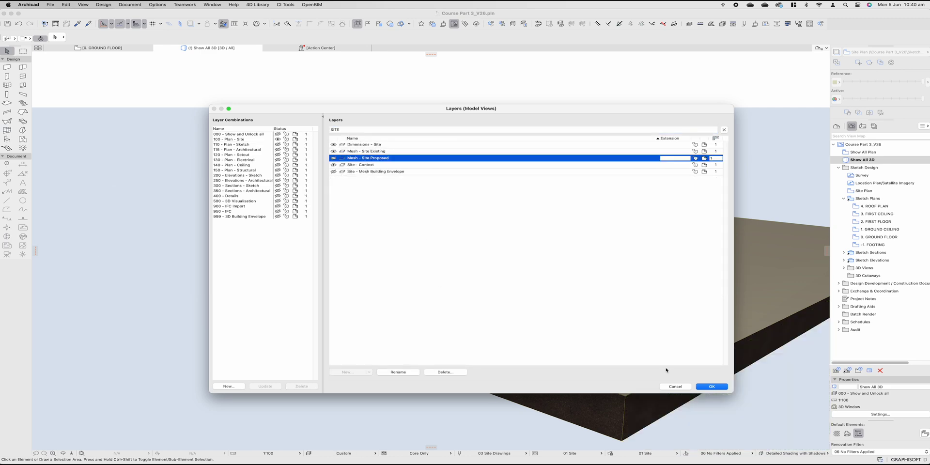
{"action": "key", "text": "Return"}
{"action": "middle_click_drag", "start_coordinate": [446, 291], "coordinate": [376, 270], "text": "shift"}
{"action": "middle_click_drag", "start_coordinate": [482, 259], "coordinate": [466, 294], "text": "shift"}
Step: Show the Mesh - Site Proposed layer again in the 3D view
{"action": "key", "text": "super+l"}
{"action": "type", "text": "SITE"}
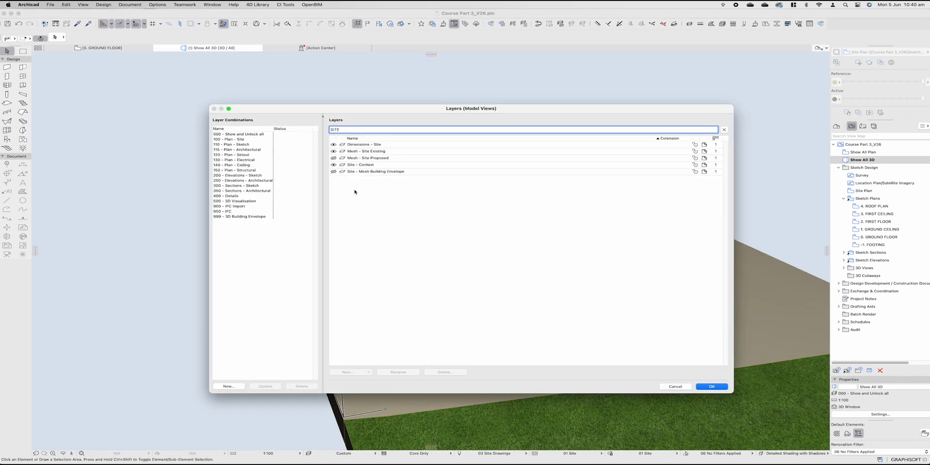
{"action": "left_click", "coordinate": [334, 159]}
{"action": "key", "text": "Return"}
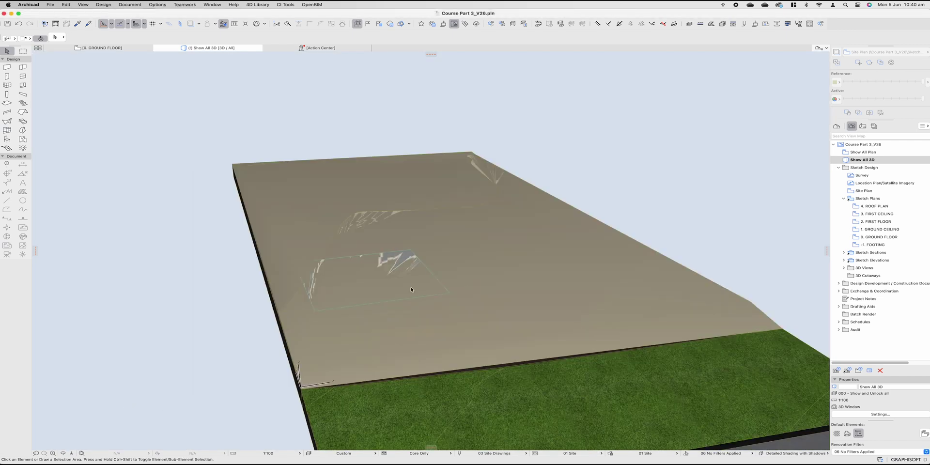
Step: Return to the ground floor plan and set the default slab structure to the FS02:100mm Struct Conc + Timber Finish composite
{"action": "left_click", "coordinate": [102, 47]}
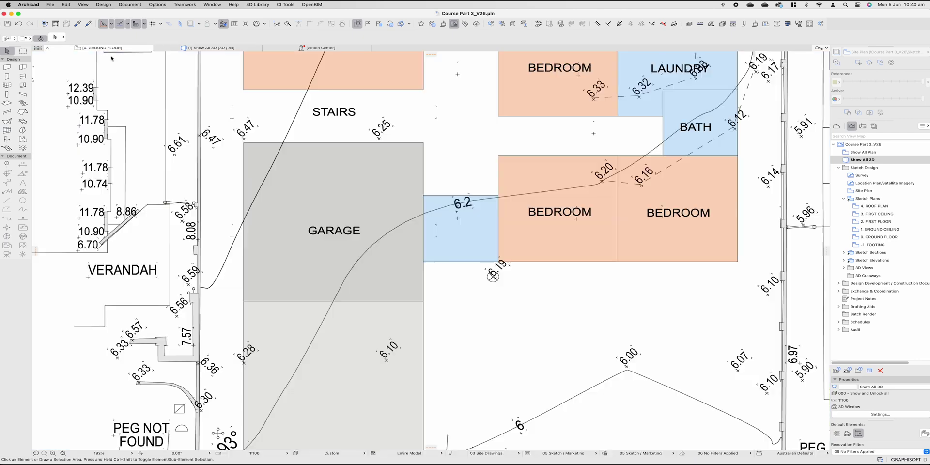
{"action": "scroll", "coordinate": [271, 267], "scroll_direction": "down", "scroll_amount": 3}
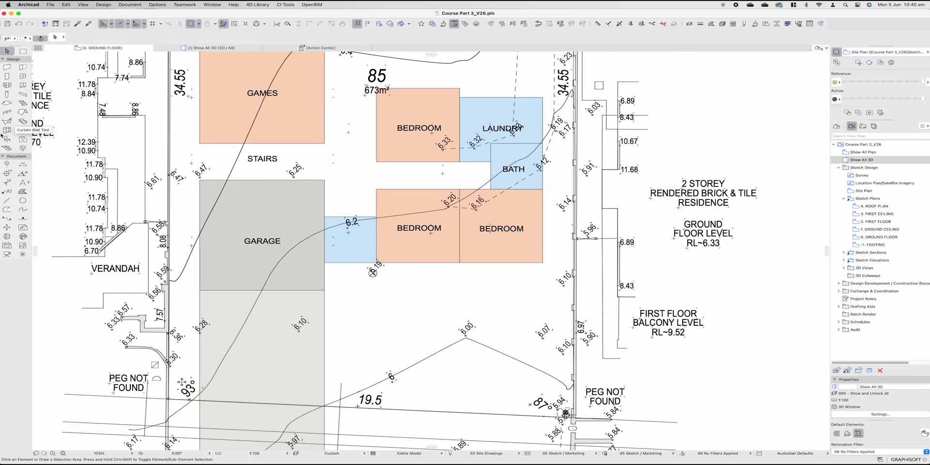
{"action": "left_click", "coordinate": [8, 104]}
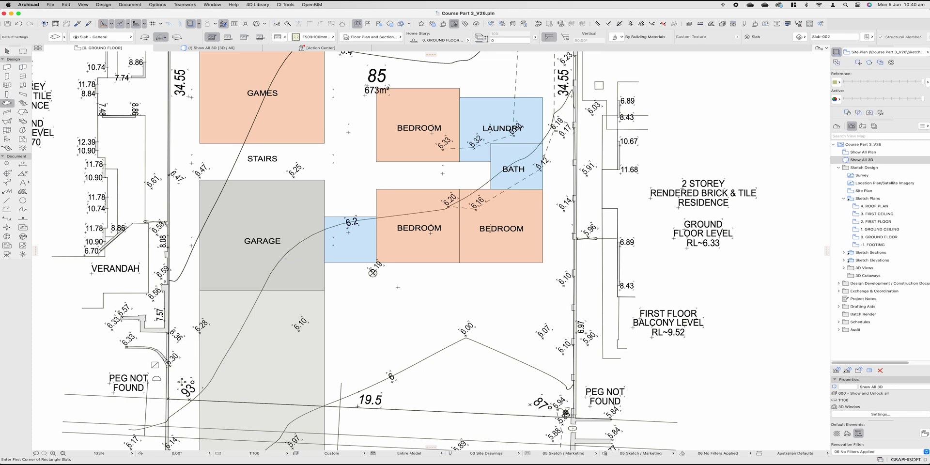
{"action": "key", "text": "super+t"}
{"action": "left_click", "coordinate": [508, 61]}
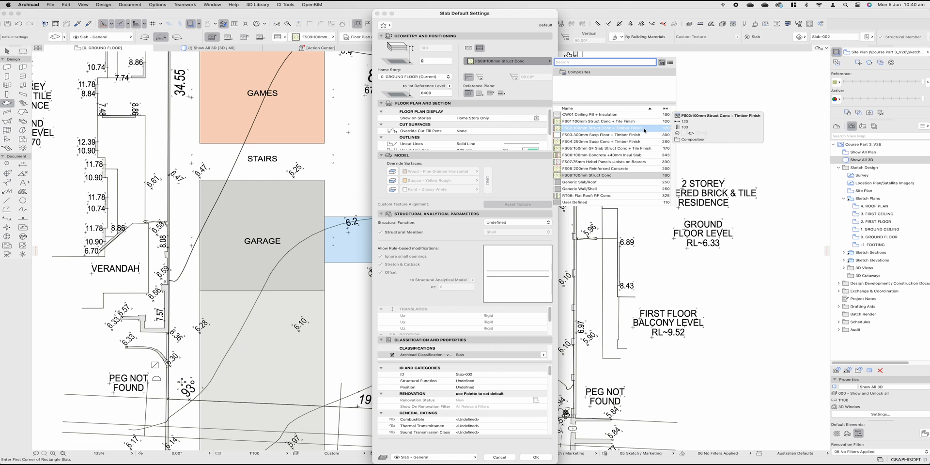
{"action": "left_click", "coordinate": [601, 129]}
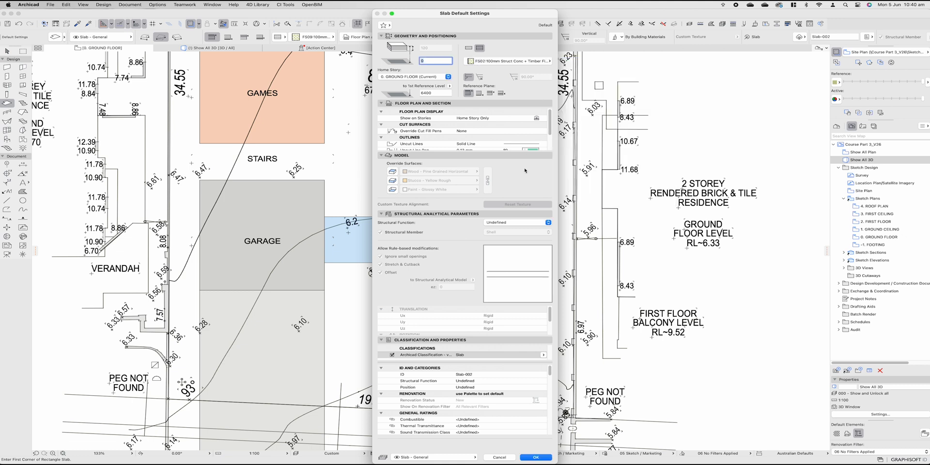
{"action": "left_click", "coordinate": [539, 457]}
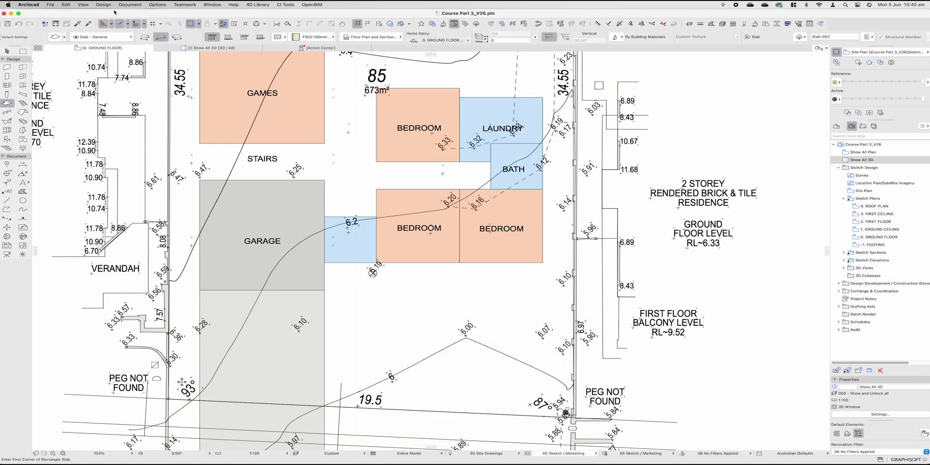
Step: Draw a polygonal slab beside the garage, following the outer edges of the bedroom, bath, laundry, stairs and games areas
{"action": "left_click", "coordinate": [143, 37]}
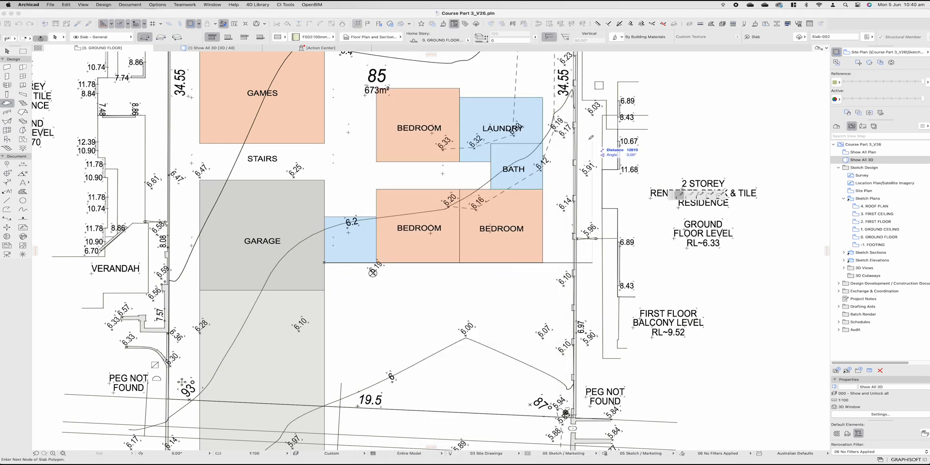
{"action": "left_click", "coordinate": [543, 98]}
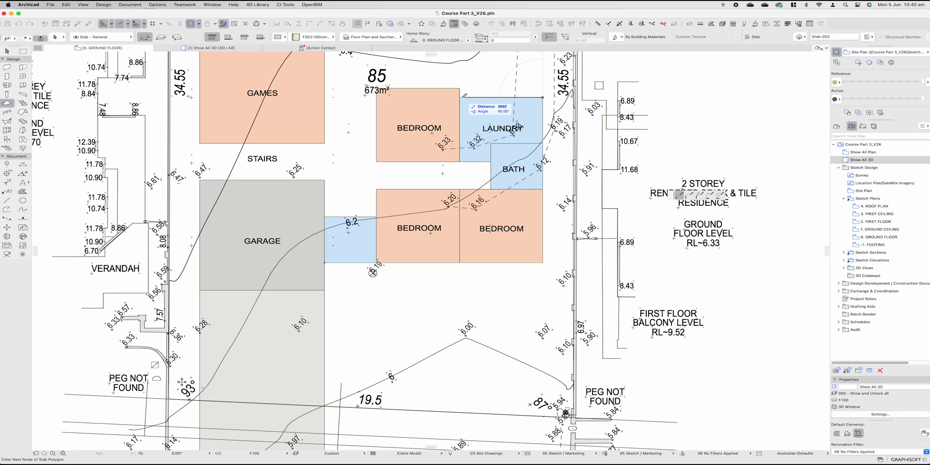
{"action": "scroll", "coordinate": [448, 224], "scroll_direction": "down", "scroll_amount": 3}
{"action": "middle_click_drag", "start_coordinate": [448, 224], "coordinate": [453, 246]}
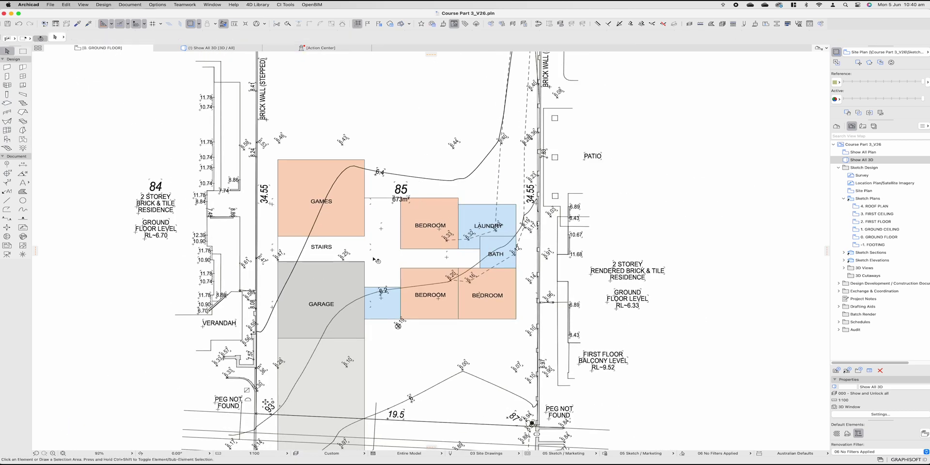
{"action": "left_click", "coordinate": [387, 266]}
{"action": "key", "text": "Escape"}
Step: View both slabs on the terrain in 3D and review the house slab's elevation and structure in its settings
{"action": "left_click", "coordinate": [234, 48]}
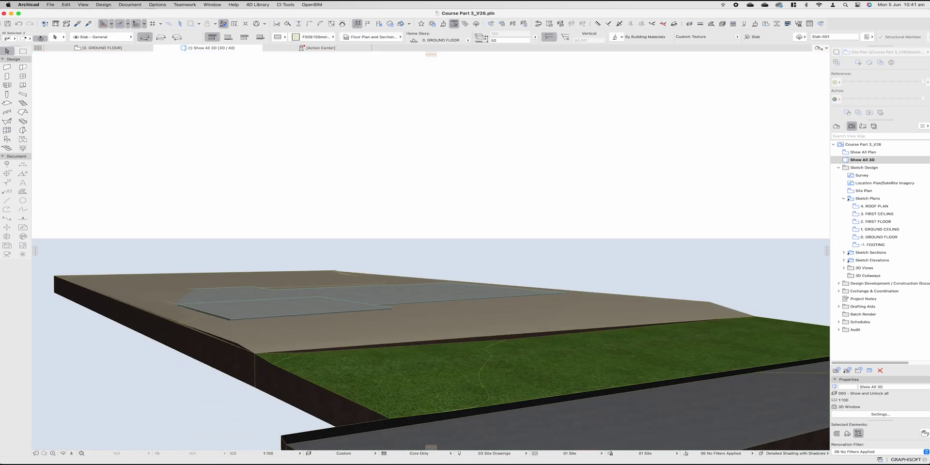
{"action": "middle_click_drag", "start_coordinate": [465, 310], "coordinate": [557, 334], "text": "shift"}
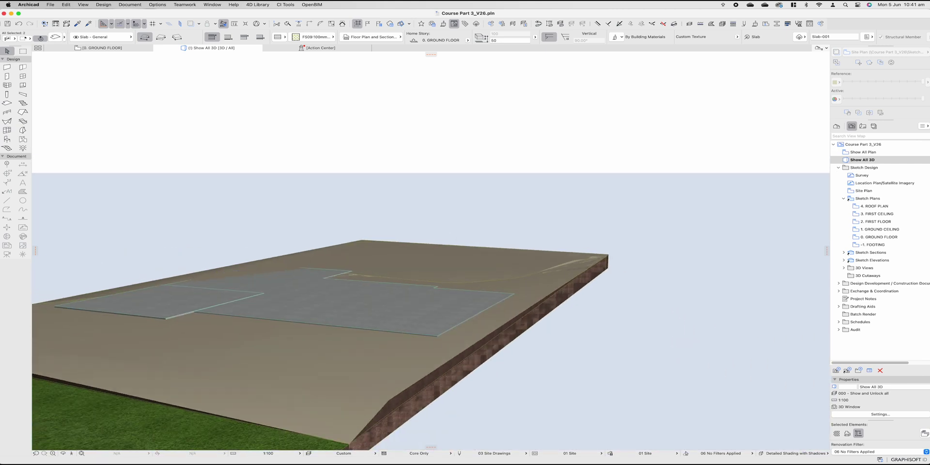
{"action": "middle_click_drag", "start_coordinate": [178, 325], "coordinate": [286, 376], "text": "shift"}
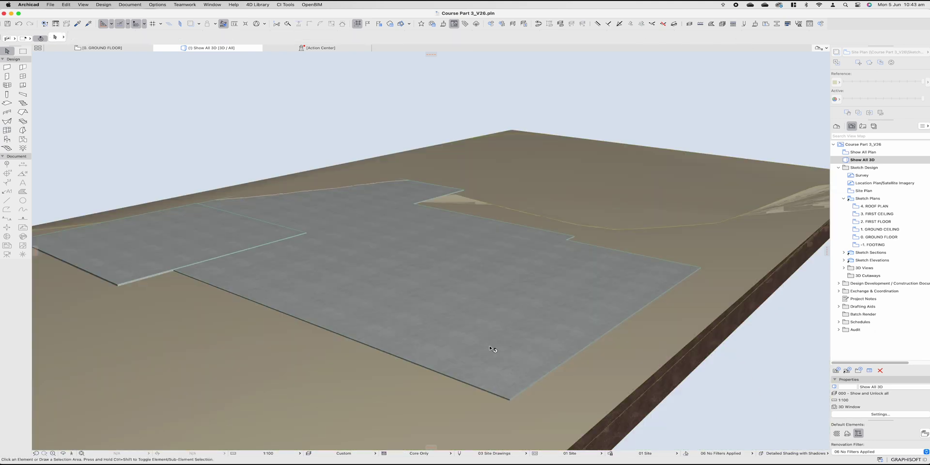
{"action": "left_click", "coordinate": [505, 339]}
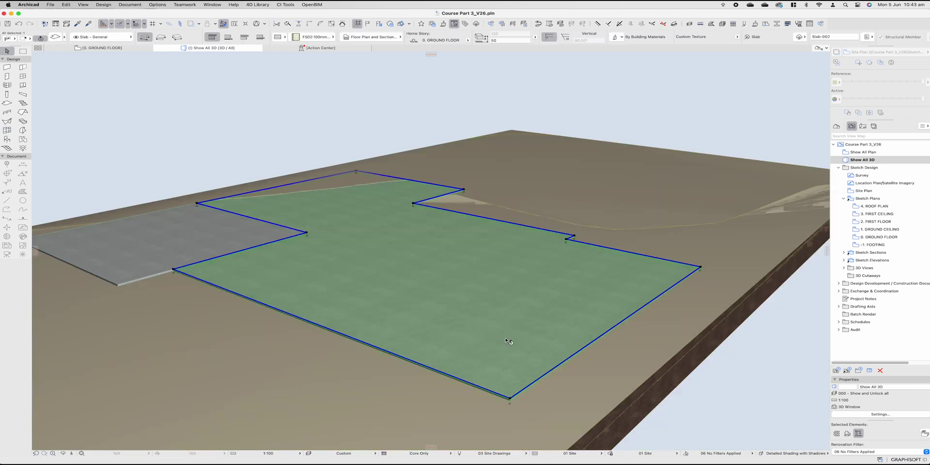
{"action": "double_click", "coordinate": [444, 308]}
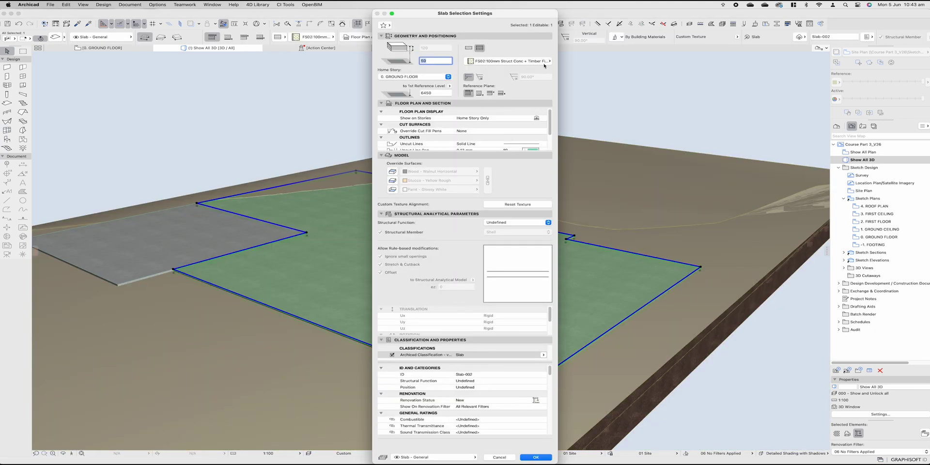
{"action": "key", "text": "Return"}
Step: Examine the house slab's exposed corner and edge up close, compare it with the garage slab, and deselect it
{"action": "scroll", "coordinate": [502, 385], "scroll_direction": "up", "scroll_amount": 4}
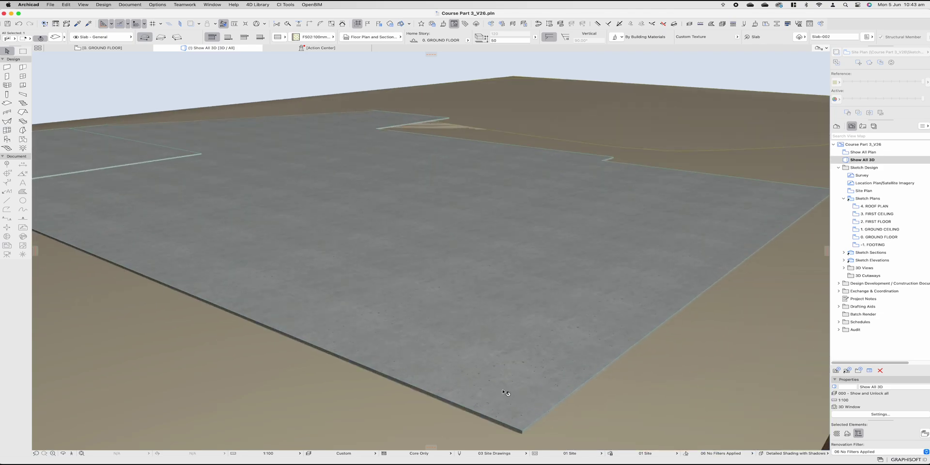
{"action": "middle_click_drag", "start_coordinate": [501, 388], "coordinate": [379, 292], "text": "shift"}
{"action": "scroll", "coordinate": [378, 293], "scroll_direction": "down", "scroll_amount": 5}
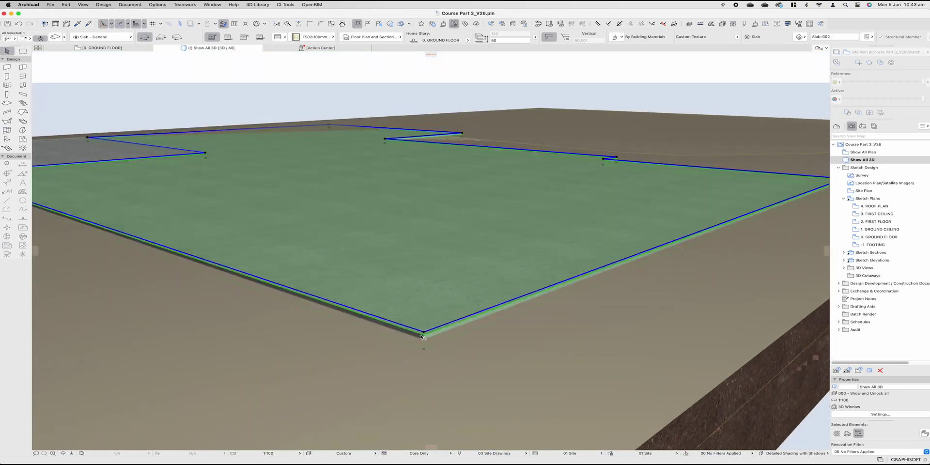
{"action": "scroll", "coordinate": [429, 335], "scroll_direction": "down", "scroll_amount": 5}
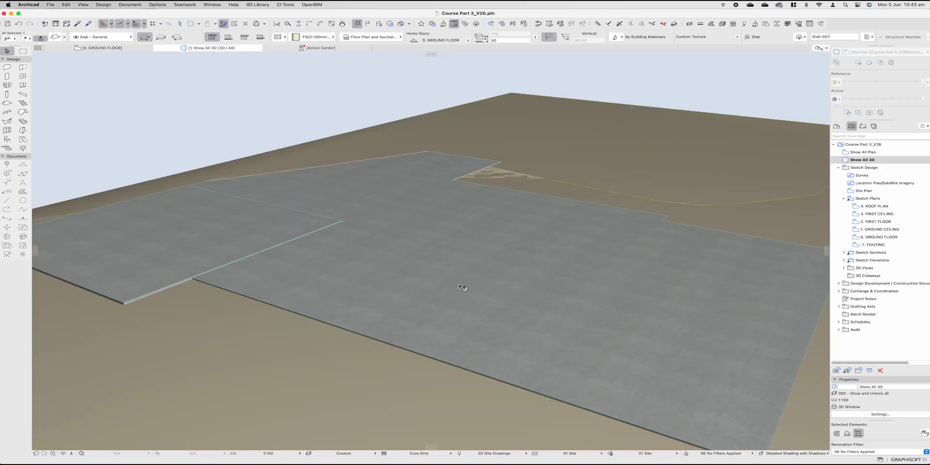
{"action": "scroll", "coordinate": [460, 284], "scroll_direction": "down", "scroll_amount": 2}
{"action": "scroll", "coordinate": [462, 287], "scroll_direction": "down", "scroll_amount": 3}
{"action": "key", "text": "Escape"}
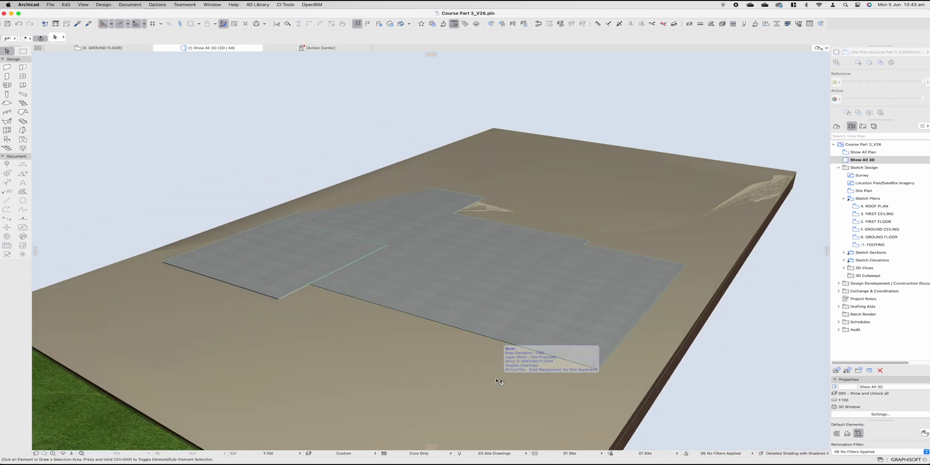
Step: Set the partial structure display to Entire Model and inspect the timber finish layer at the house slab's corner
{"action": "scroll", "coordinate": [499, 381], "scroll_direction": "up", "scroll_amount": 2}
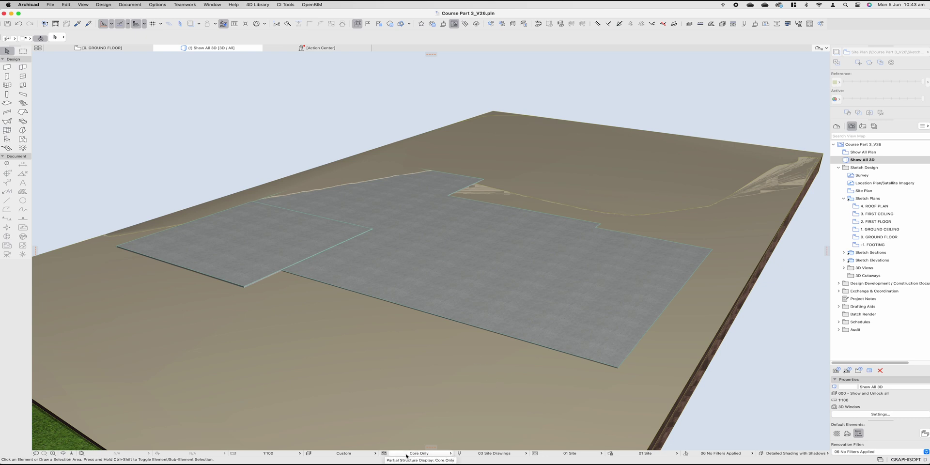
{"action": "left_click", "coordinate": [431, 453]}
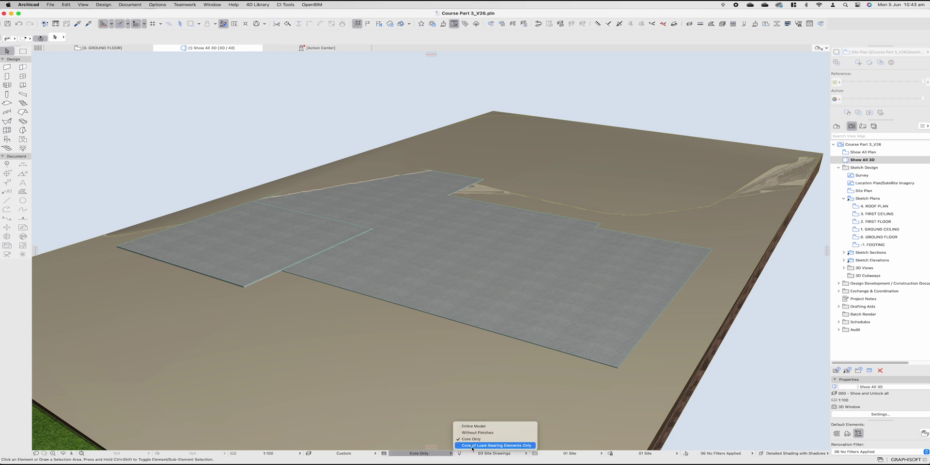
{"action": "left_click", "coordinate": [504, 427]}
{"action": "scroll", "coordinate": [618, 356], "scroll_direction": "up", "scroll_amount": 5}
{"action": "middle_click_drag", "start_coordinate": [620, 387], "coordinate": [583, 368], "text": "shift"}
{"action": "left_click", "coordinate": [611, 382]}
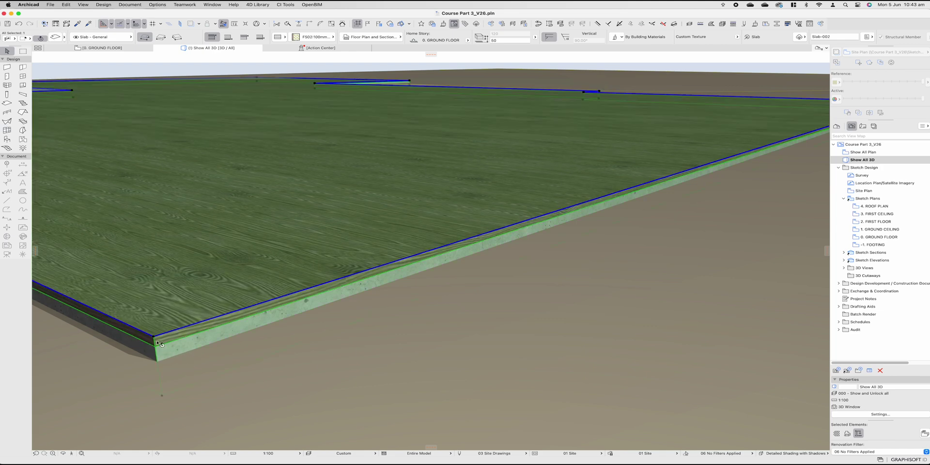
{"action": "scroll", "coordinate": [238, 316], "scroll_direction": "down", "scroll_amount": 5}
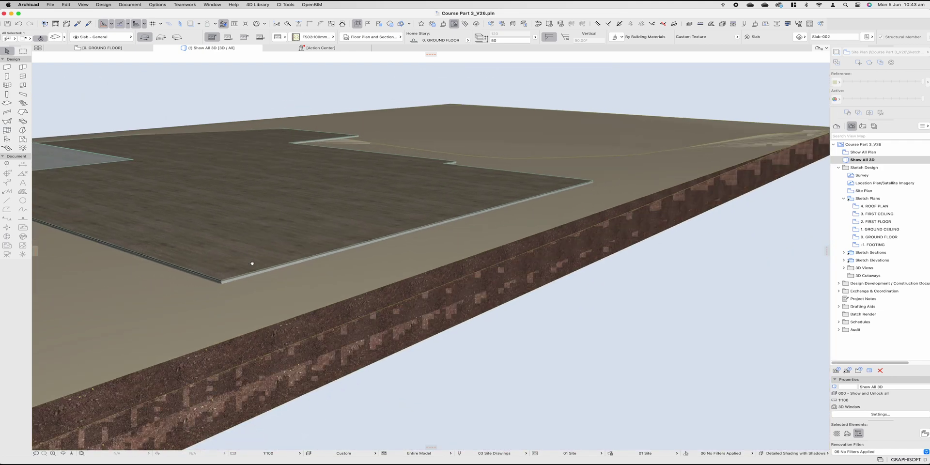